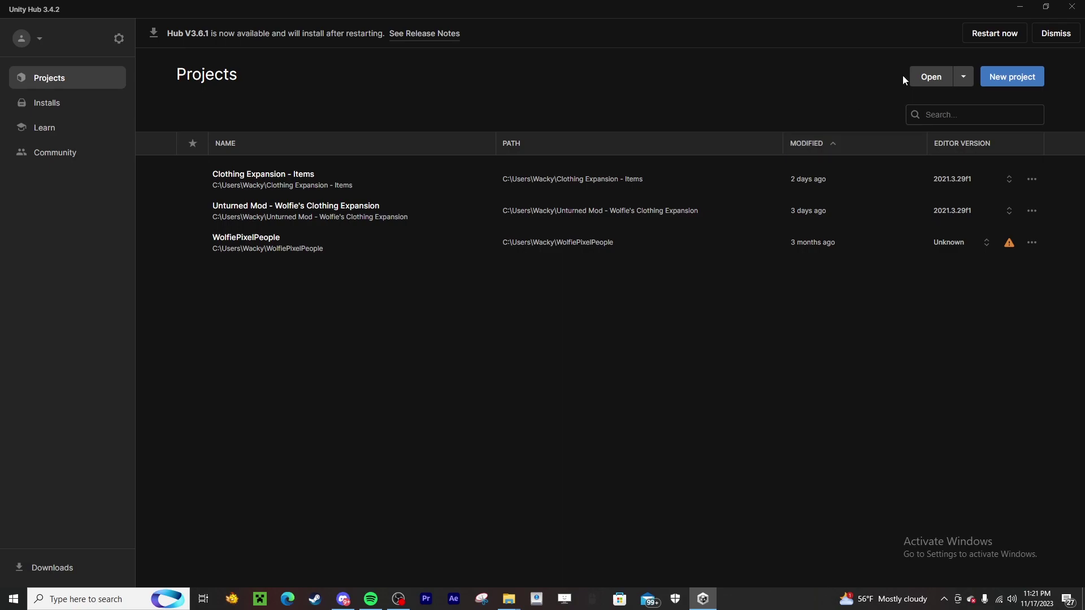
Start a new Unity Hub project on editor 2021.3.29f1 with the 3D (Core) template
left_click(999, 78)
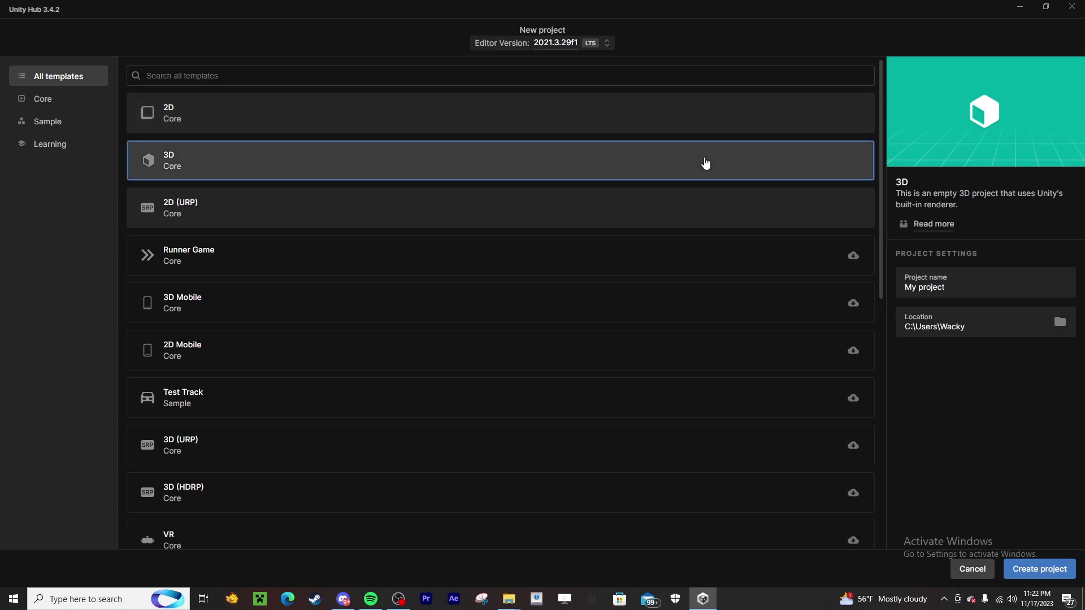
Create the 3D project, switch the scene to Top view, and select the Directional Light
left_click(1043, 569)
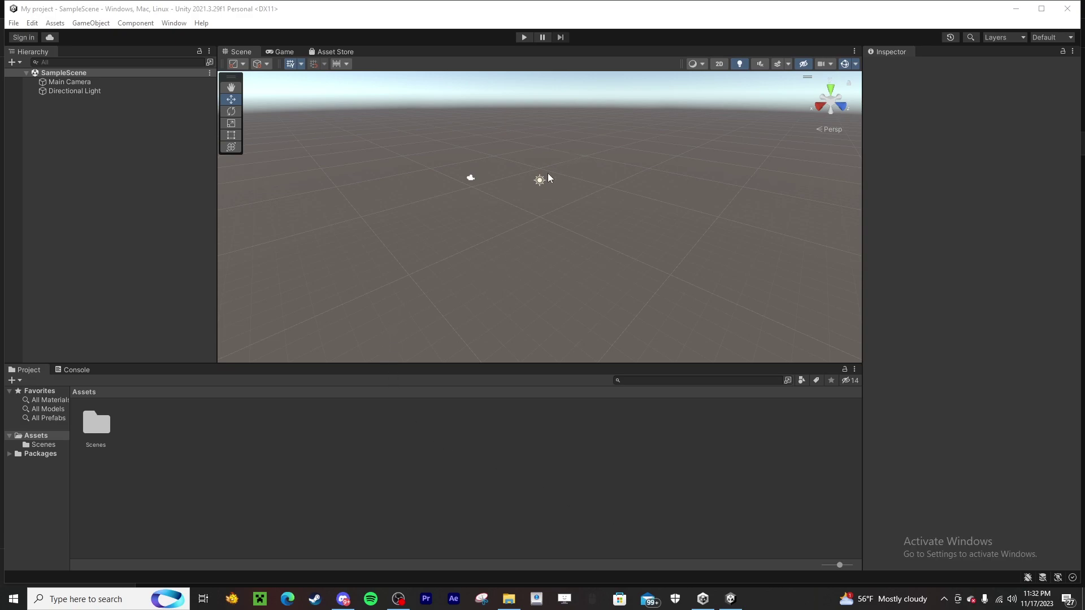
right_click_drag(517, 219, 565, 219)
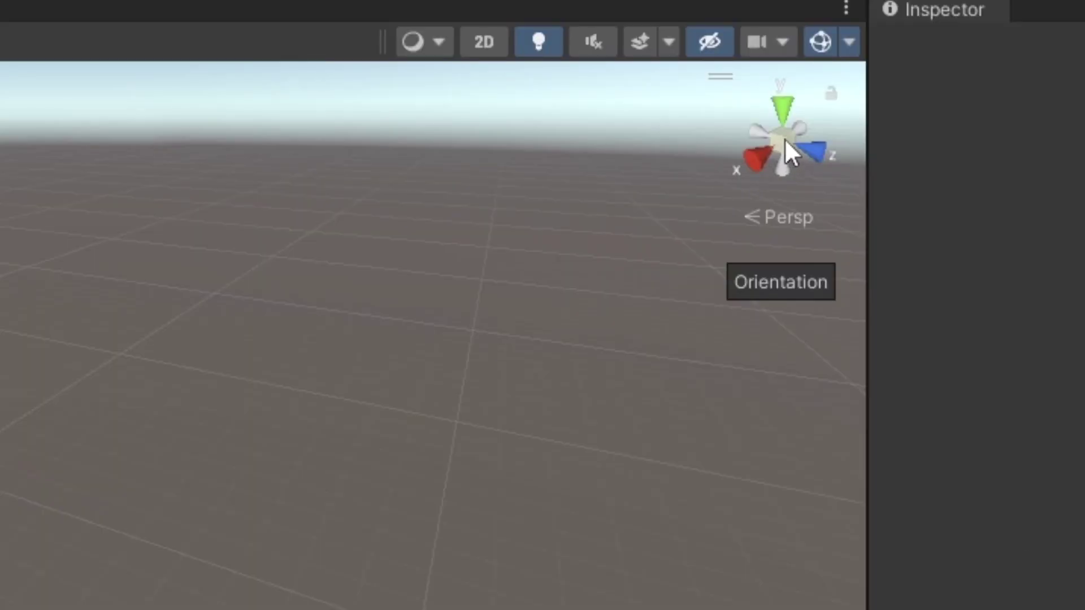
left_click(785, 141)
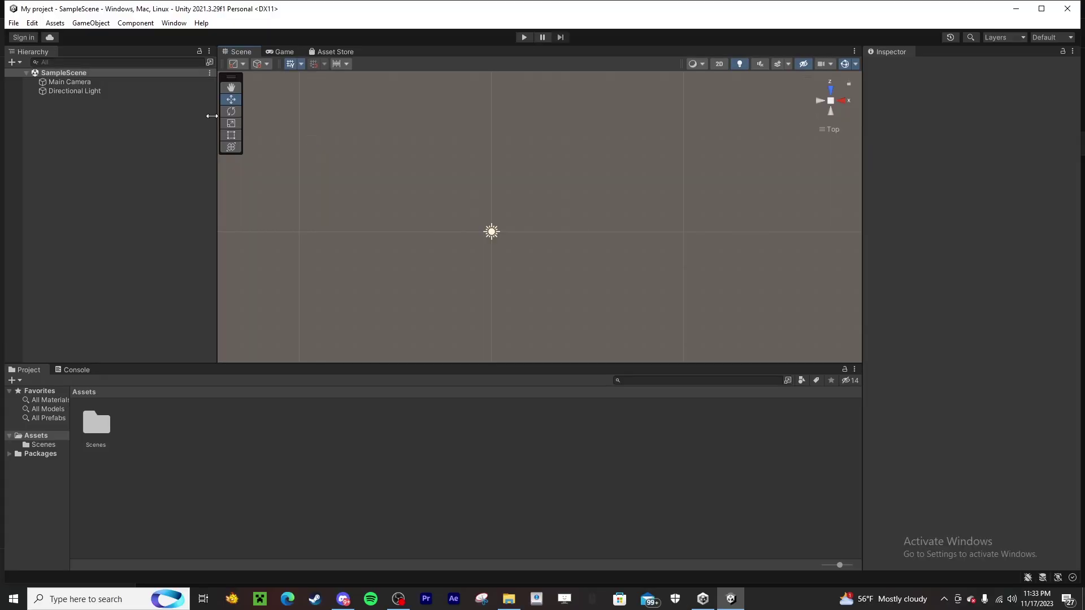
left_click(121, 92)
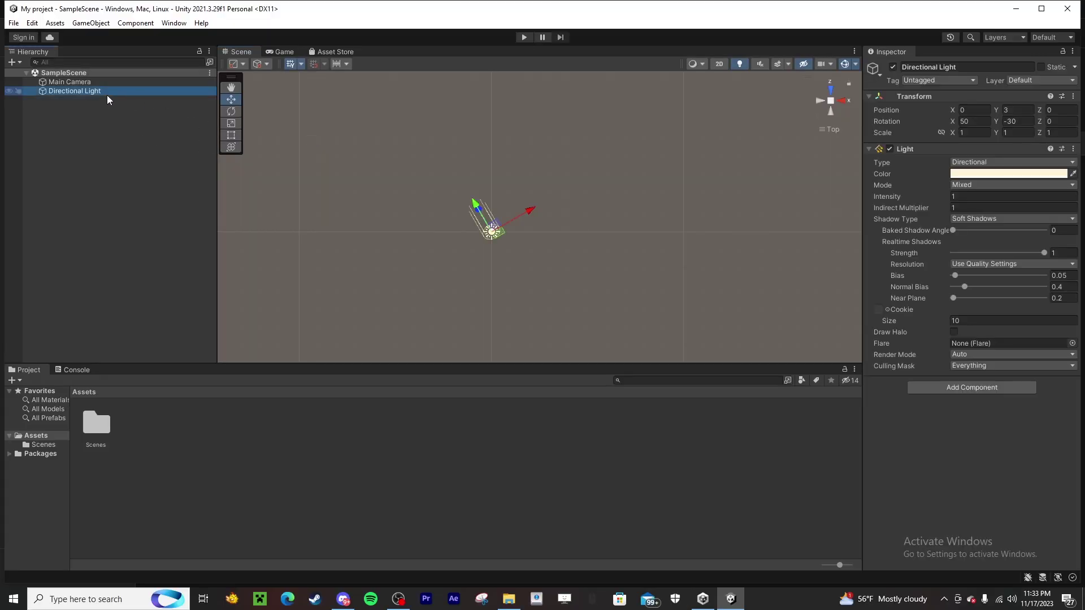
Create a new folder named 'Assets' in the Project panel
right_click(131, 170)
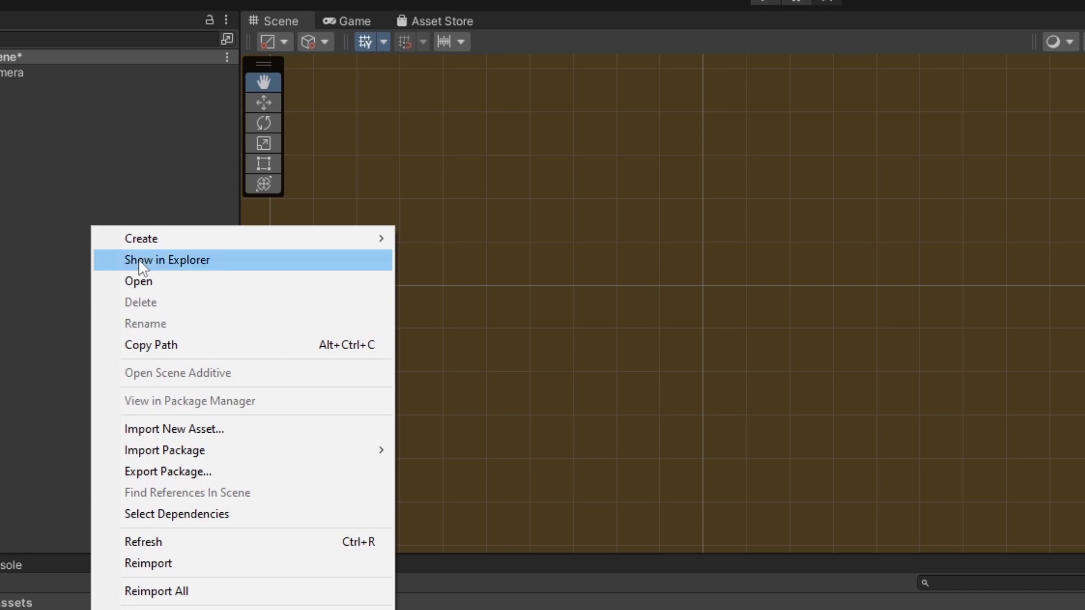
mouse_move(144, 240)
left_click(446, 86)
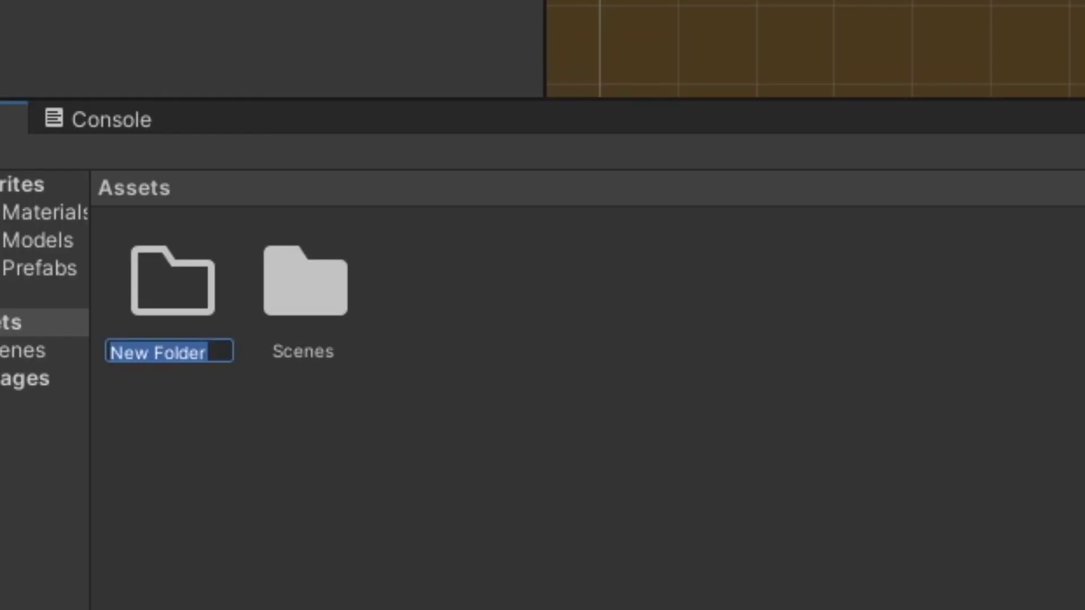
type("Assets")
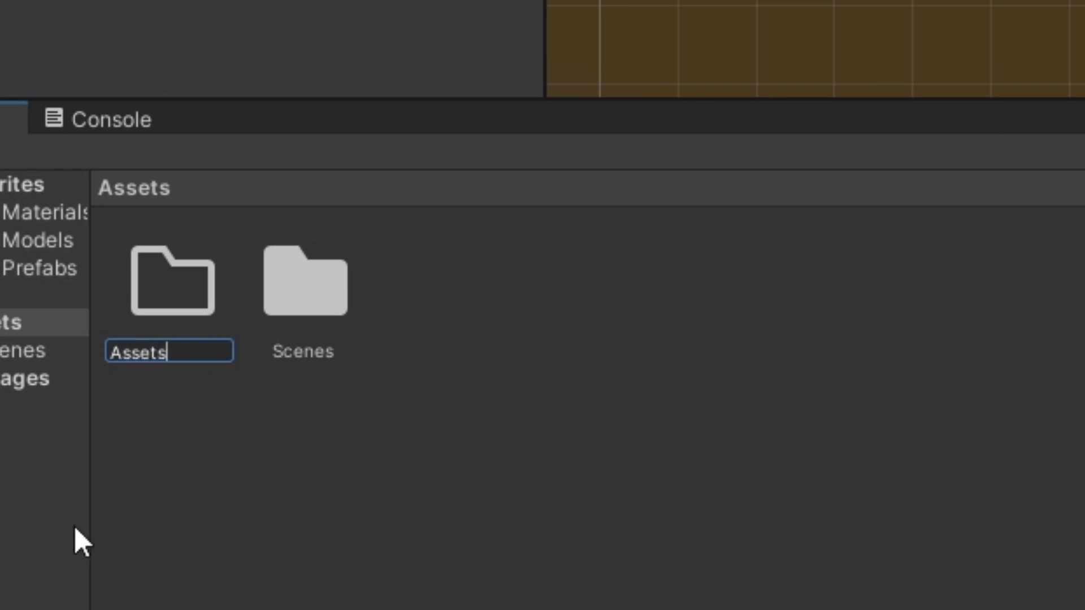
key("Return")
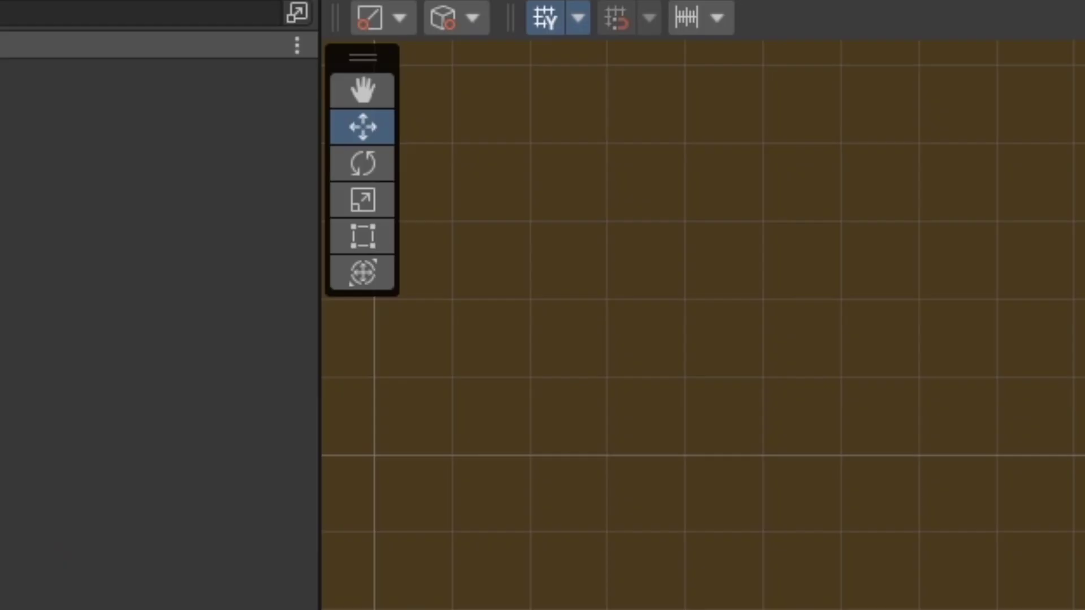
Create a second folder named 'Bundler'
right_click(4, 429)
mouse_move(412, 460)
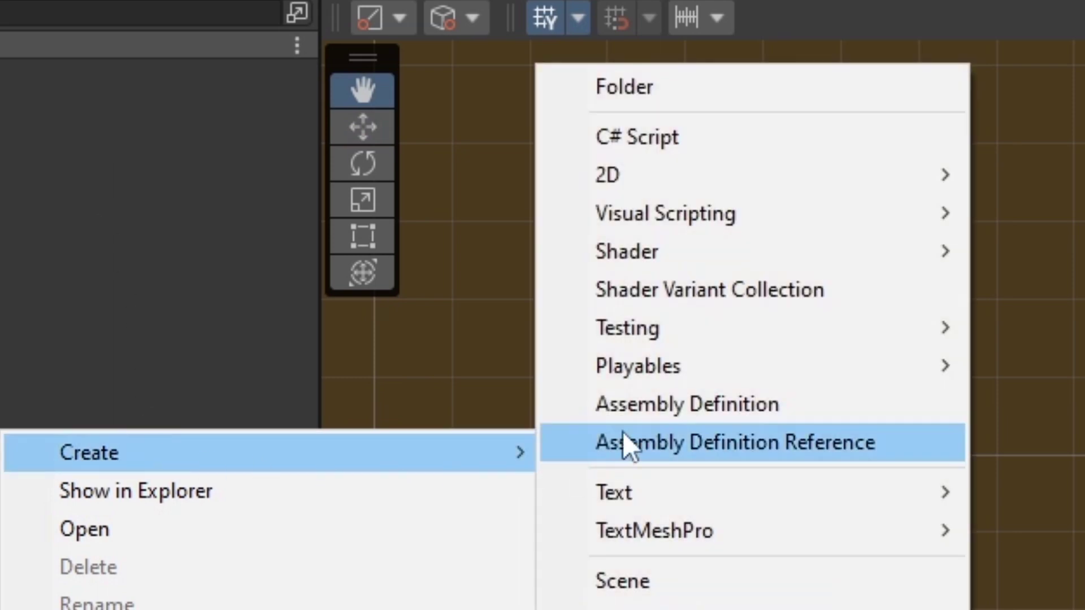
left_click(664, 97)
type("Bundle")
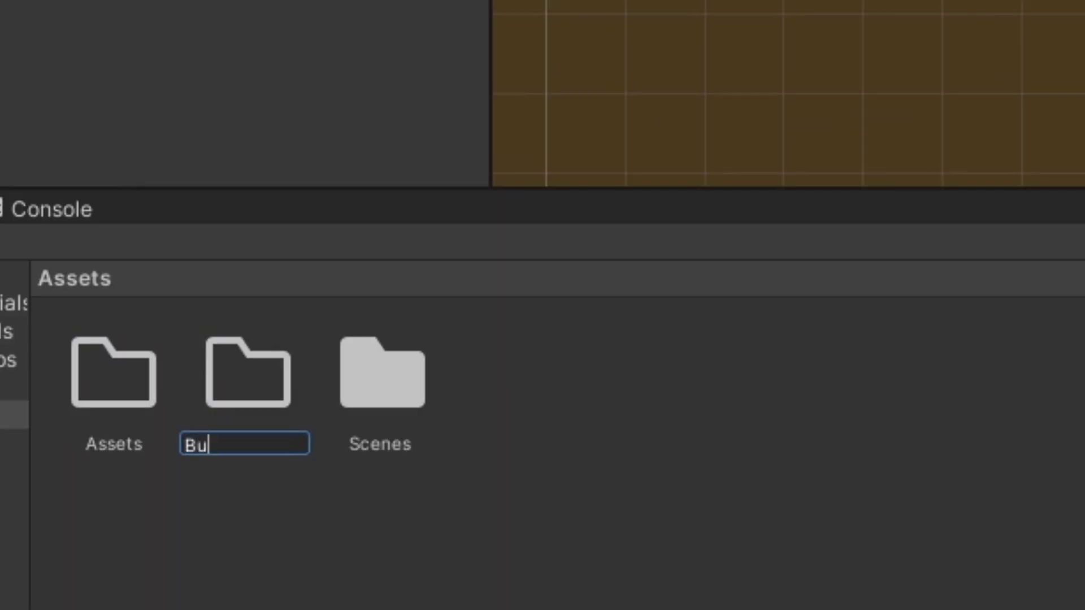
type("r")
key("Return")
key("alt+Tab")
Open the Unturned game folder and its Extras subfolder in File Explorer
left_click(258, 298)
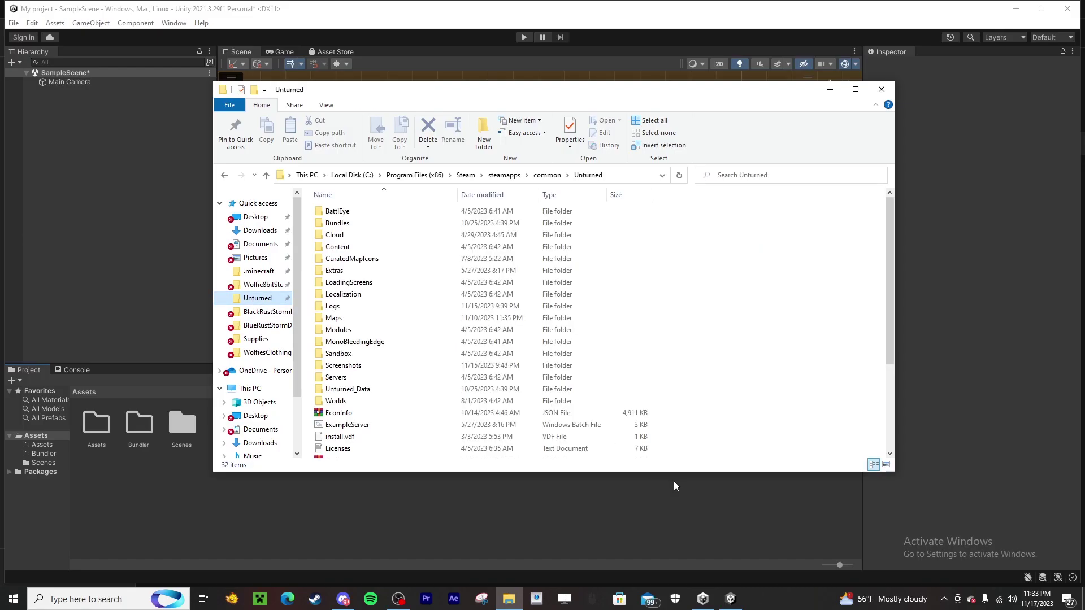
left_click(626, 176)
left_click(291, 175)
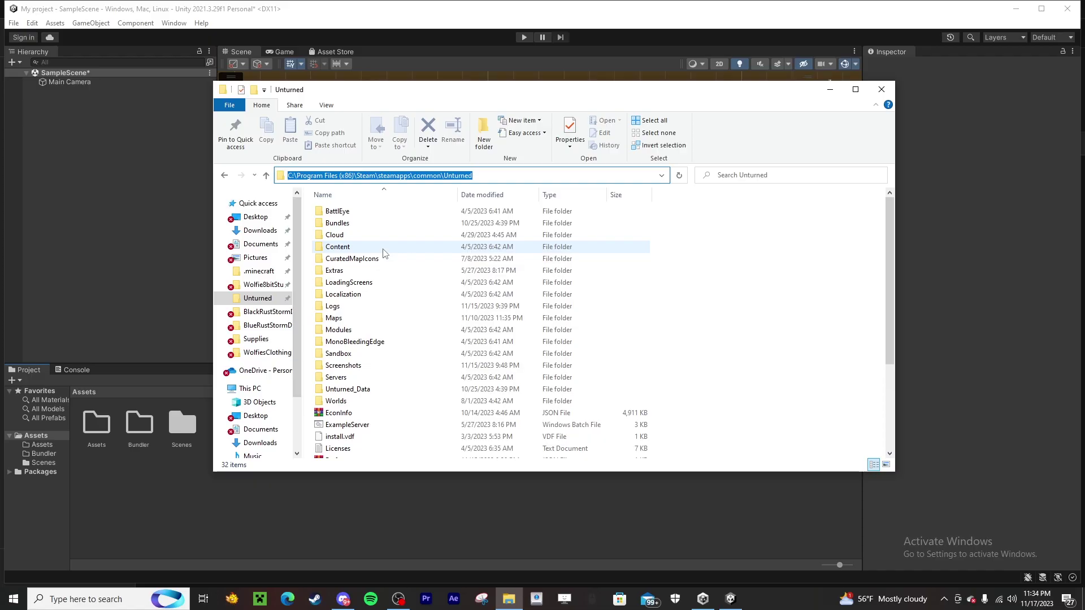
left_click(725, 322)
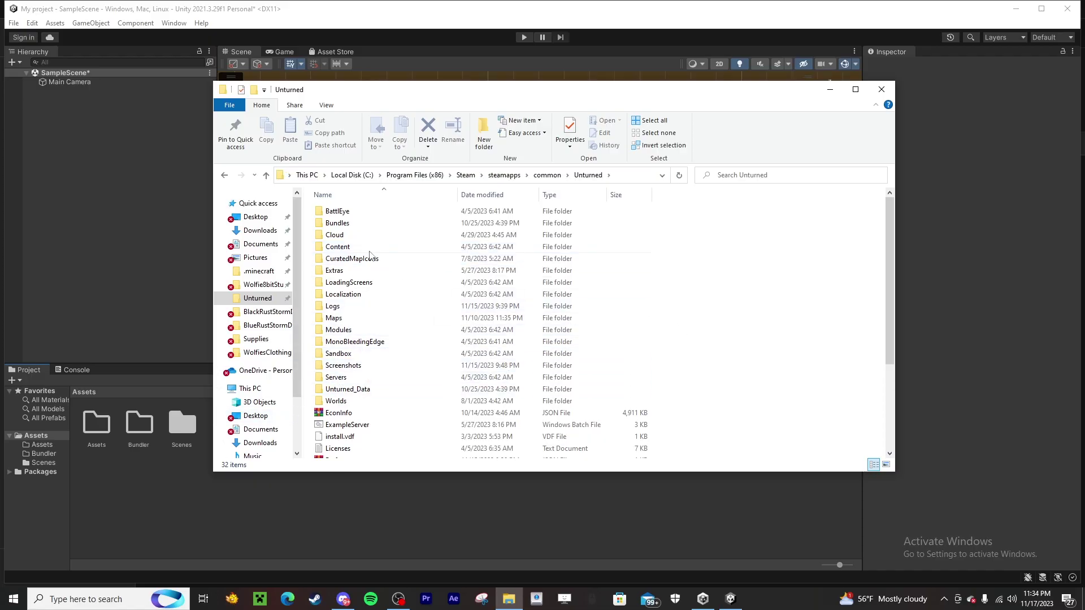
left_click(357, 272)
double_click(357, 272)
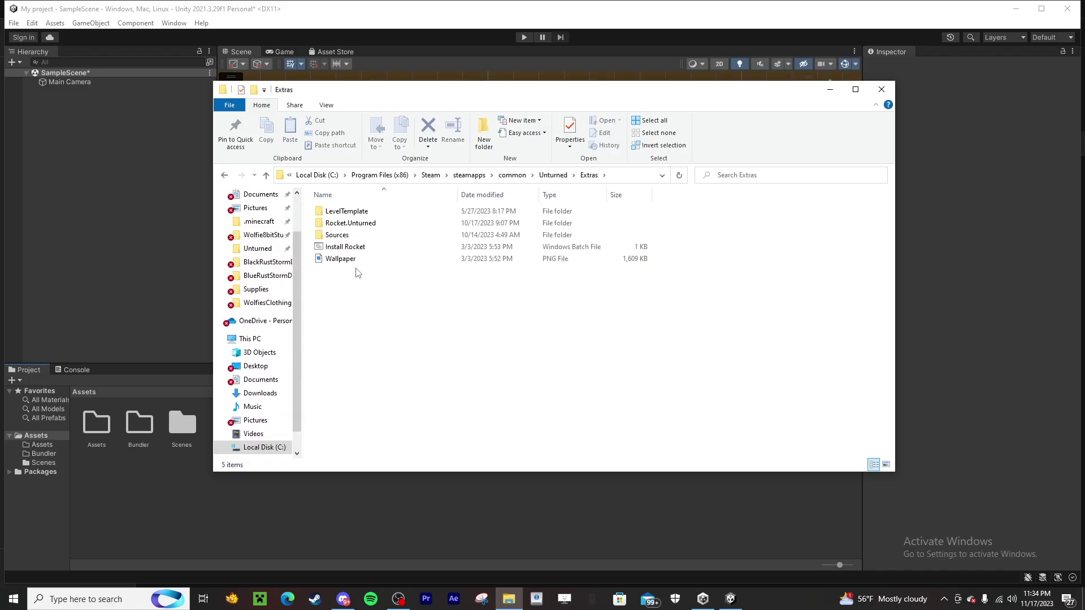
Open the Sources folder and select the Project unity package
double_click(347, 236)
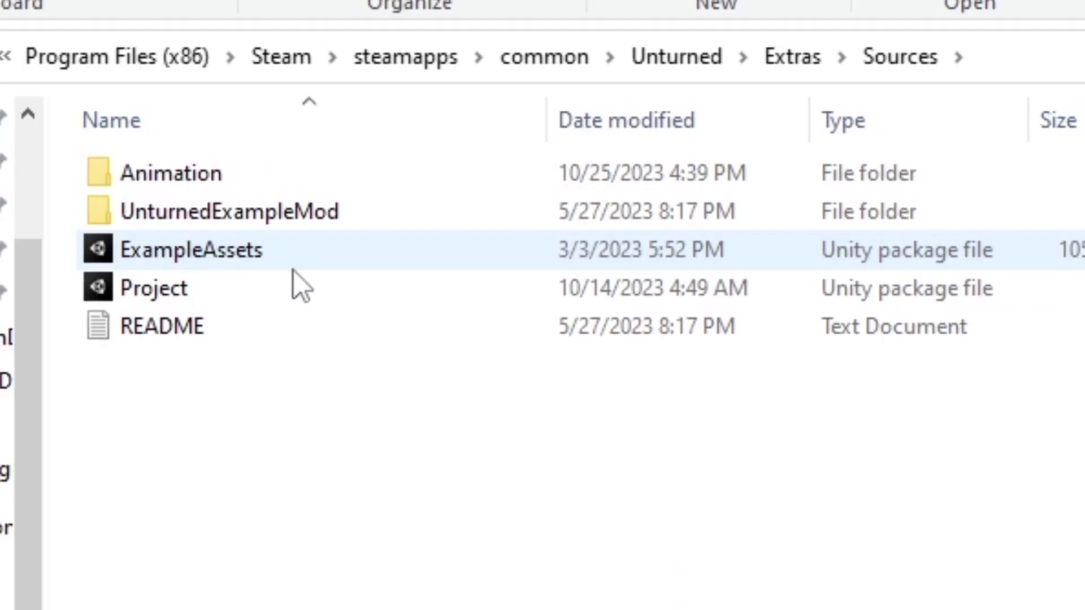
double_click(348, 239)
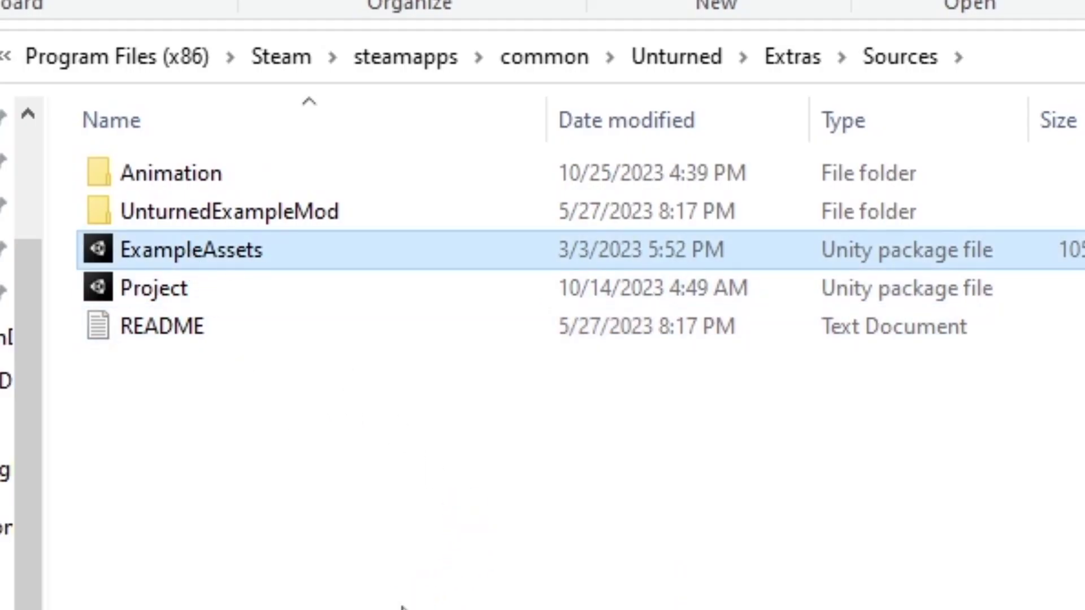
left_click(206, 299)
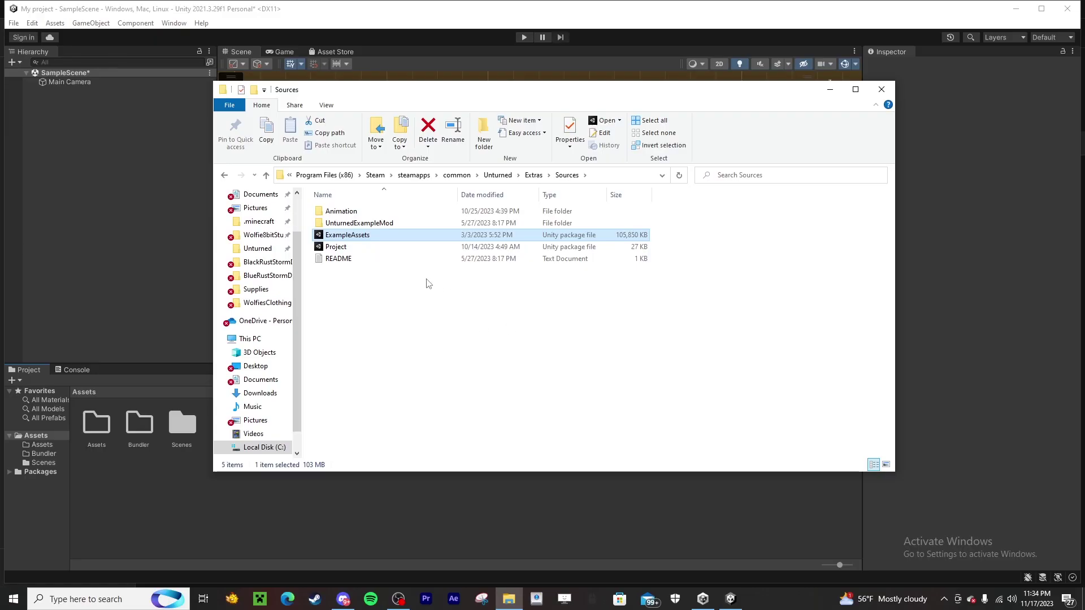
left_click(154, 288)
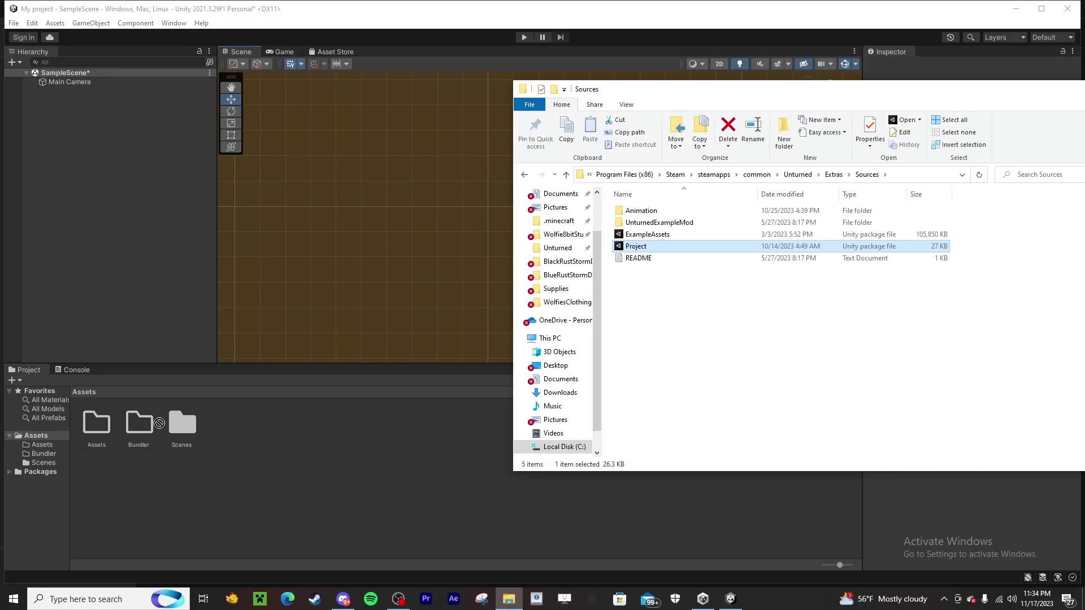
Drop Project.unitypackage onto the Bundler folder and import all of its files
left_click_drag(160, 423, 139, 429)
scroll(649, 387, "down", 10)
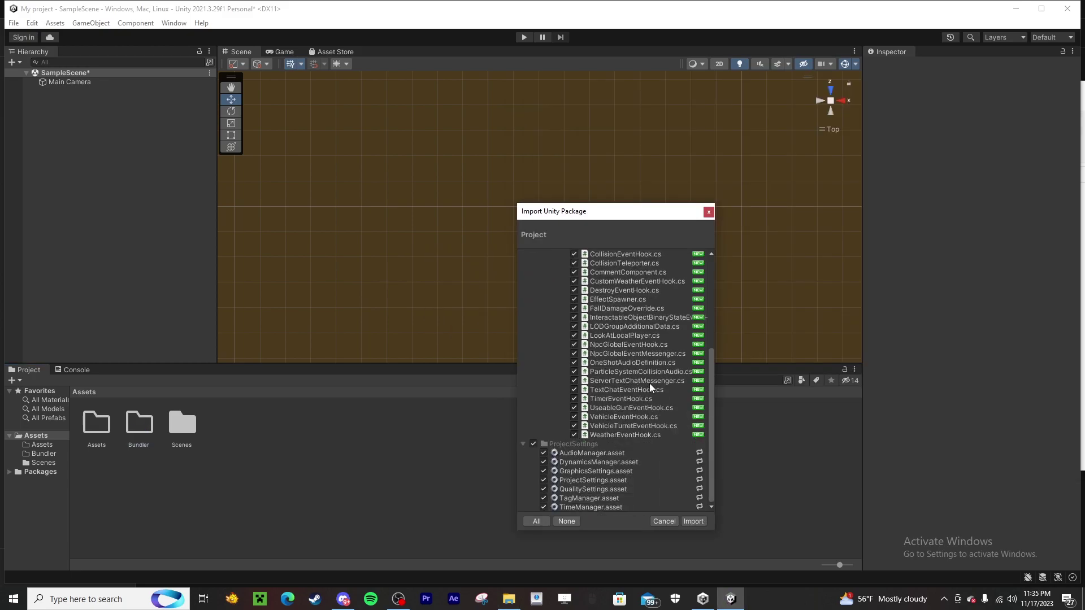
scroll(635, 386, "up", 5)
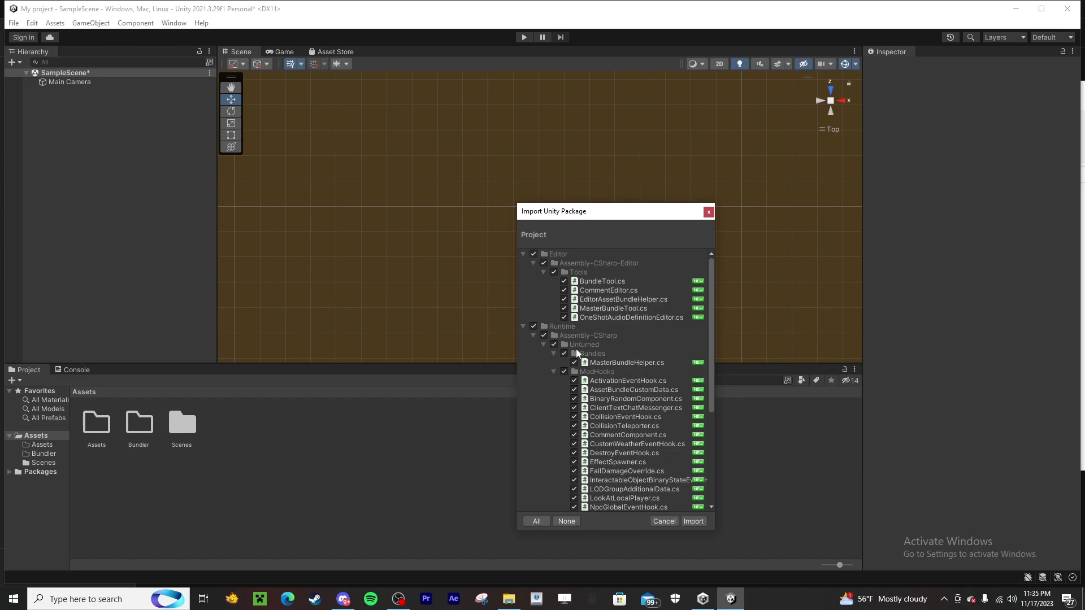
scroll(573, 354, "down", 6)
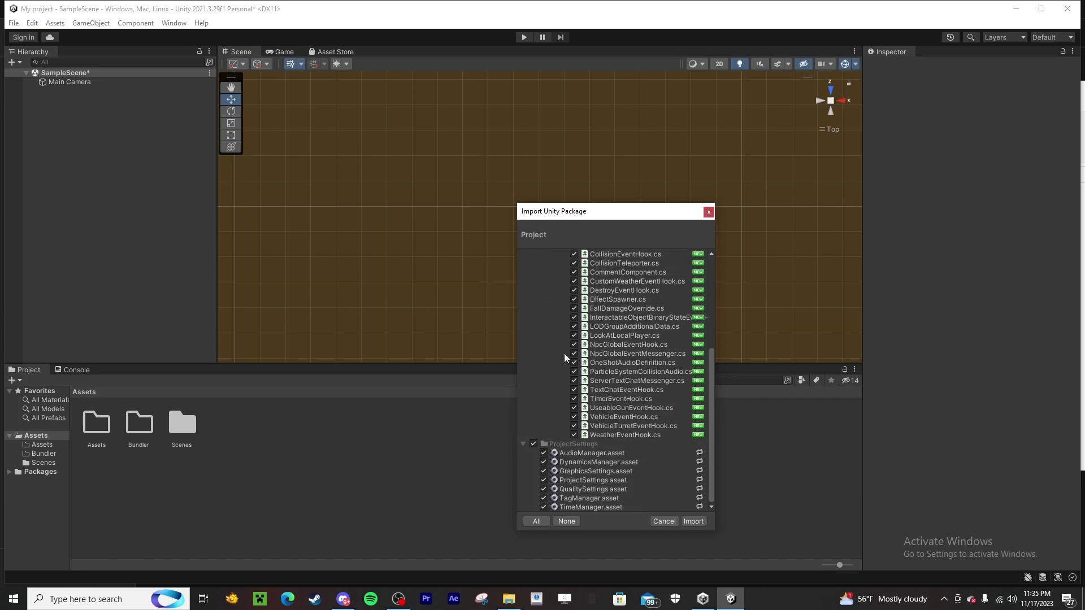
left_click(693, 520)
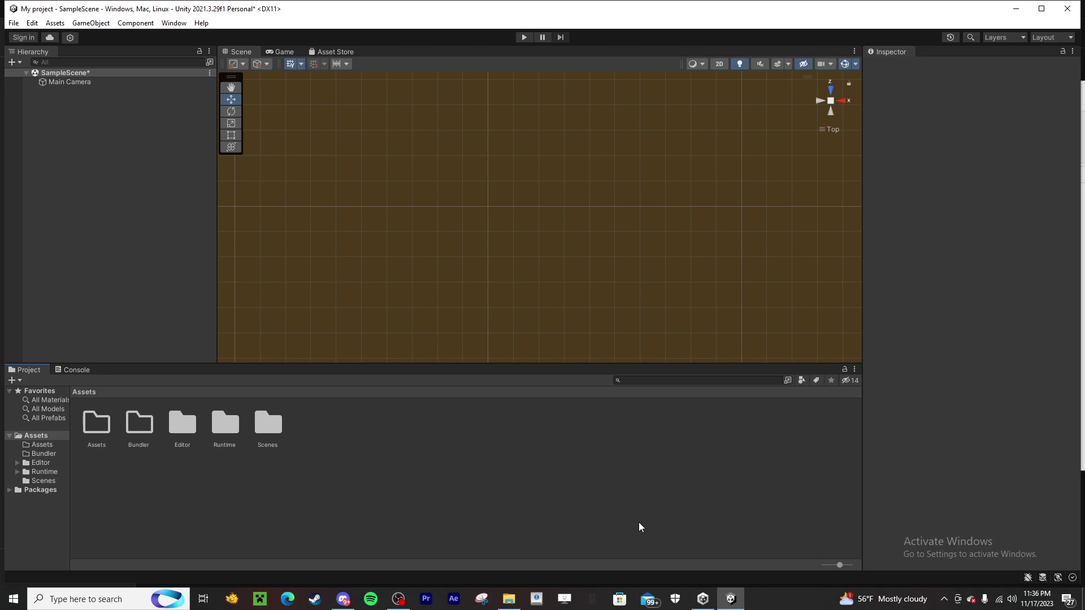
Select the Editor and Runtime folders and move them into the Bundler folder
left_click(176, 425)
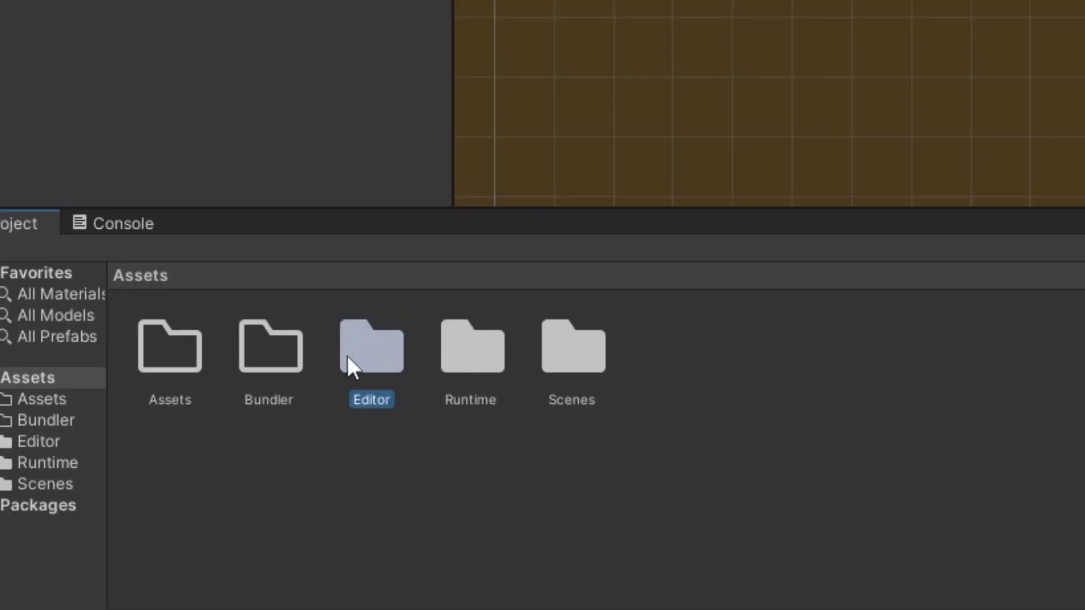
left_click(455, 377, "ctrl")
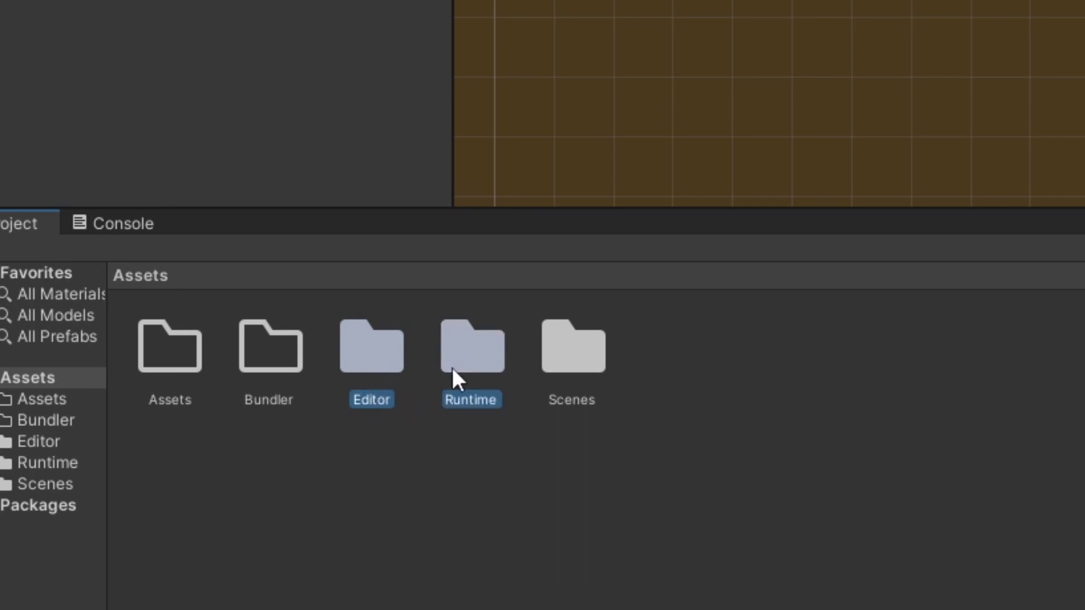
left_click_drag(371, 366, 316, 412)
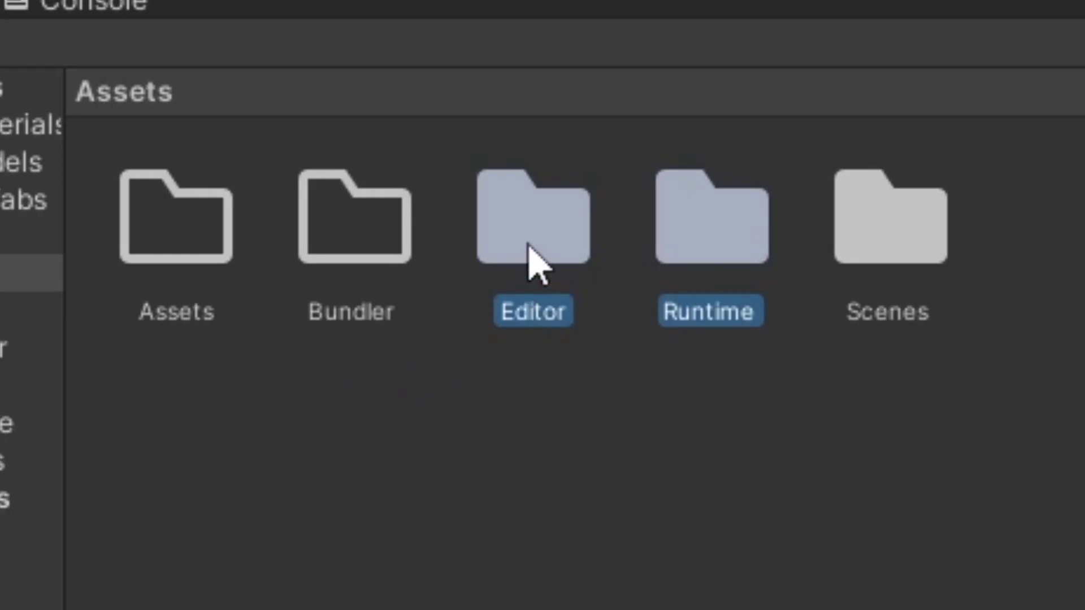
left_click_drag(435, 333, 380, 308)
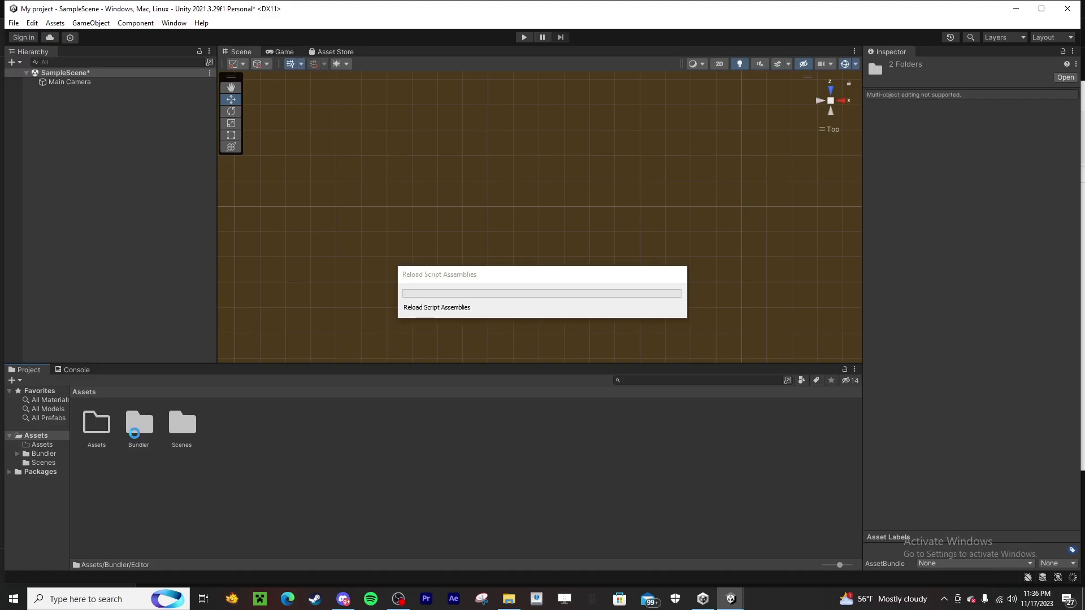
left_click(509, 599)
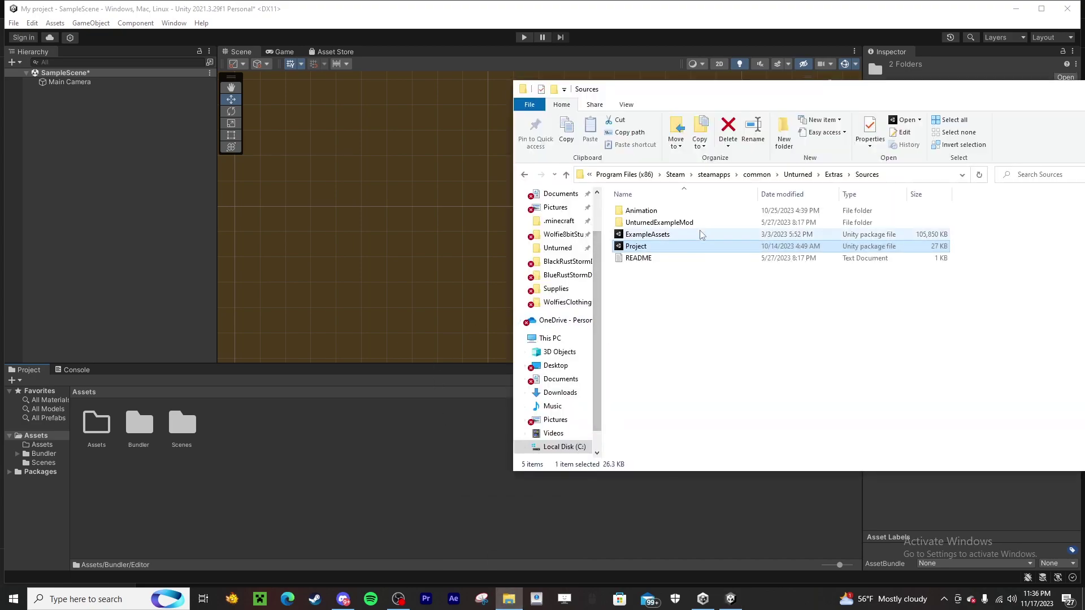
Drag ExampleAssets.unitypackage from the Sources folder onto Unity's Assets folder
left_click(899, 174)
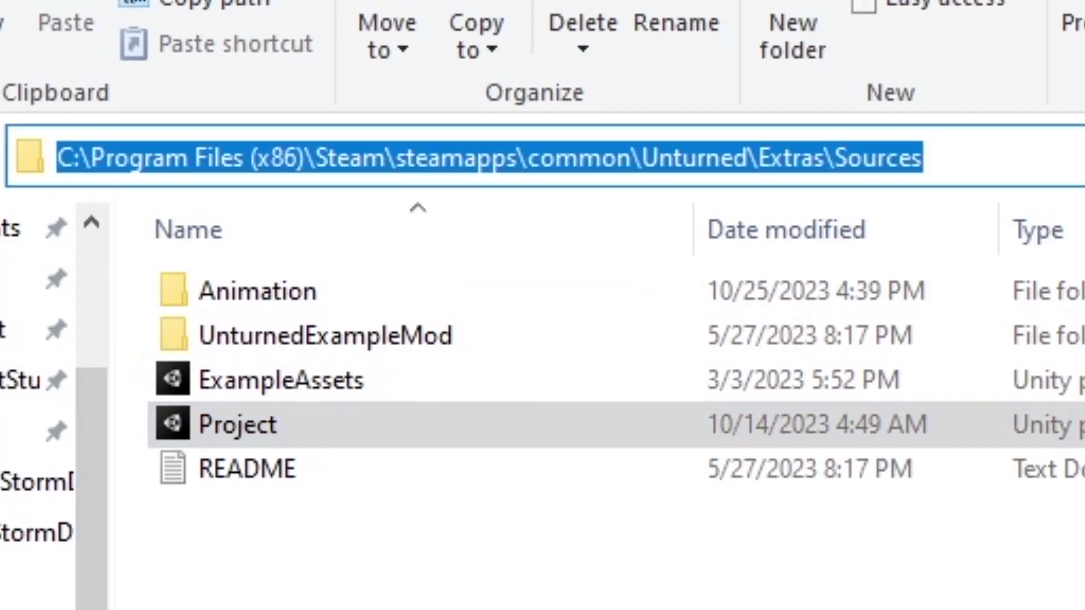
key("Escape")
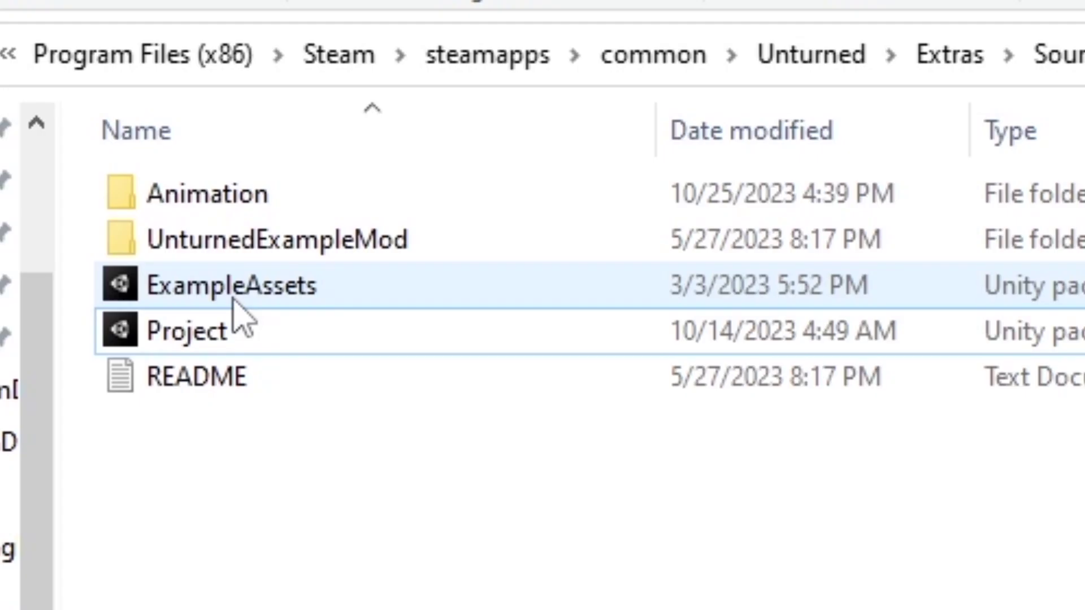
left_click_drag(285, 383, 328, 371)
left_click_drag(281, 276, 283, 308)
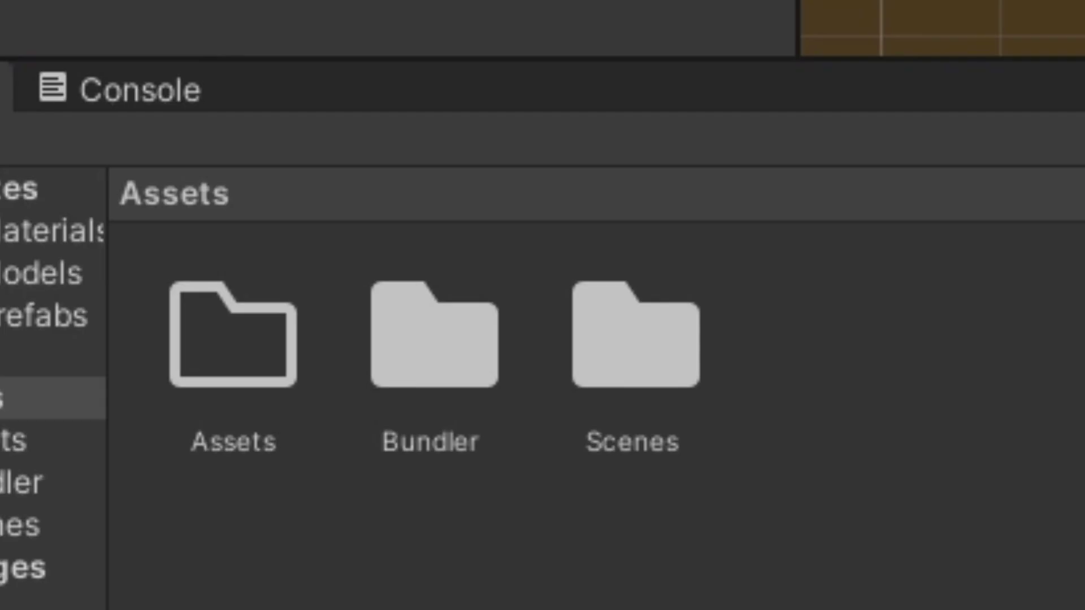
left_click_drag(233, 382, 230, 383)
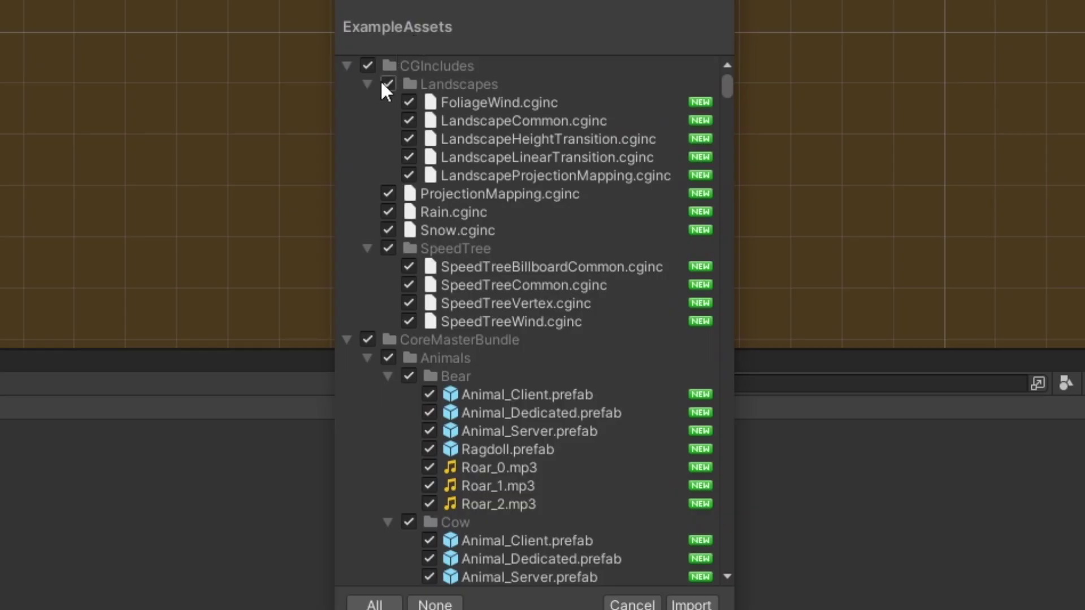
Scroll through the ExampleAssets import list and collapse CGIncludes, CoreMasterBundle and Game
scroll(503, 302, "down", 15)
scroll(458, 224, "down", 20)
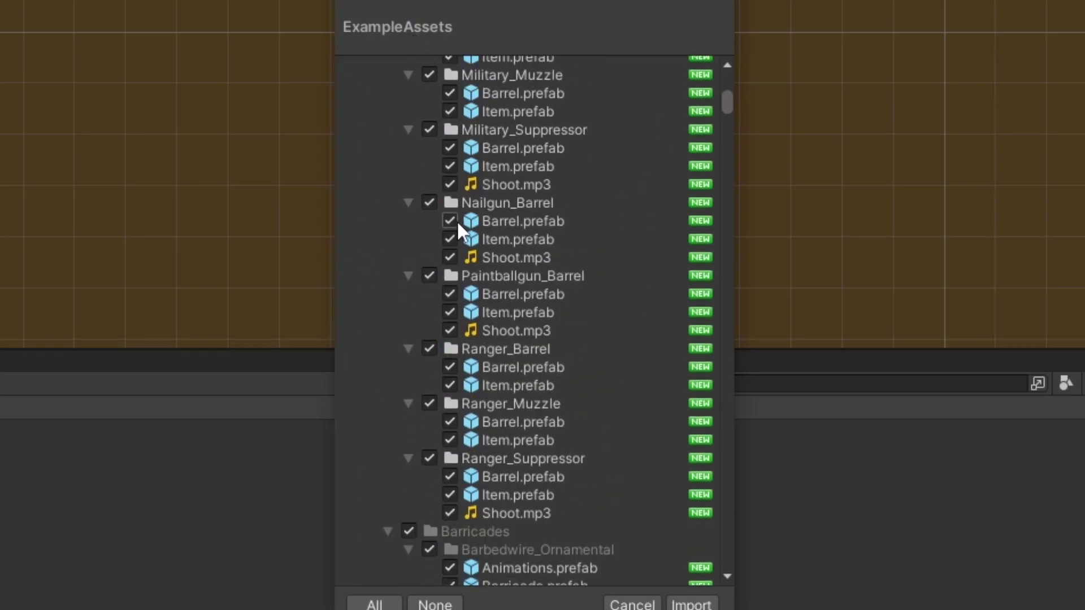
left_click_drag(727, 110, 727, 576)
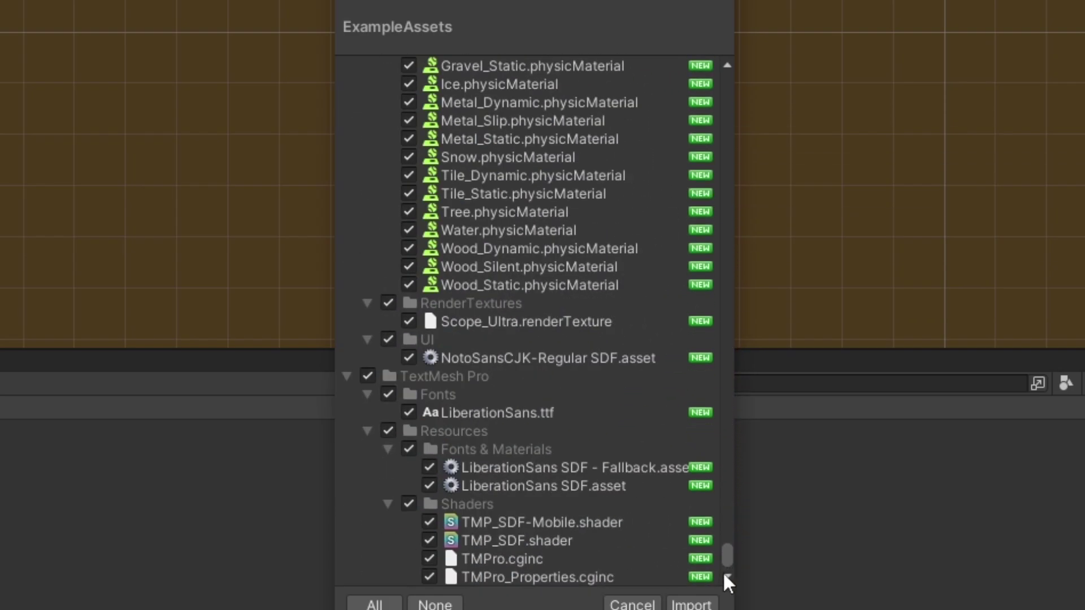
left_click_drag(723, 572, 681, 59)
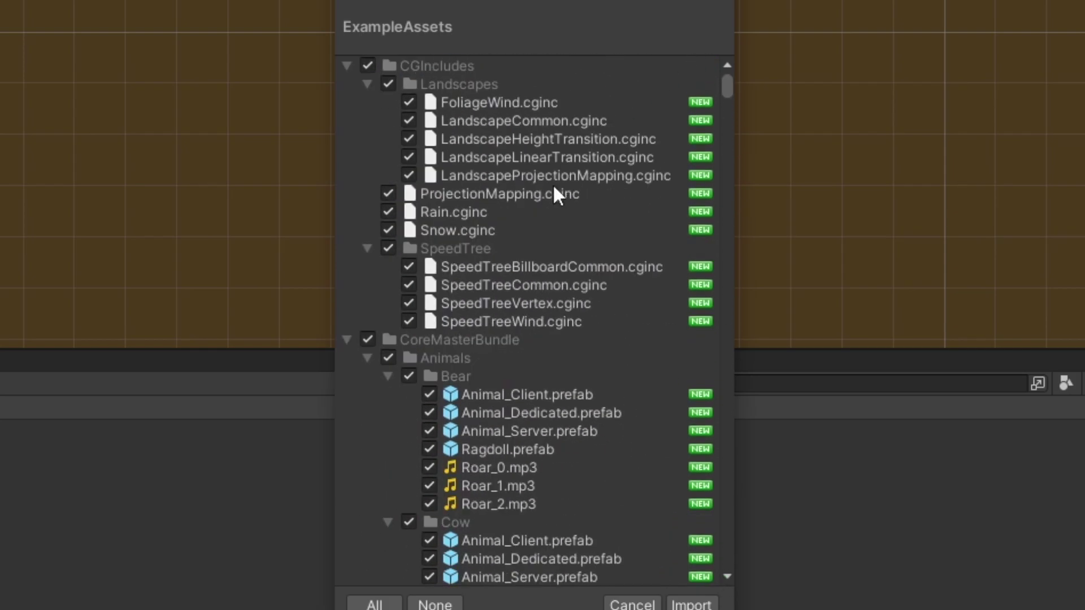
left_click(347, 66)
left_click(346, 85)
left_click(346, 103)
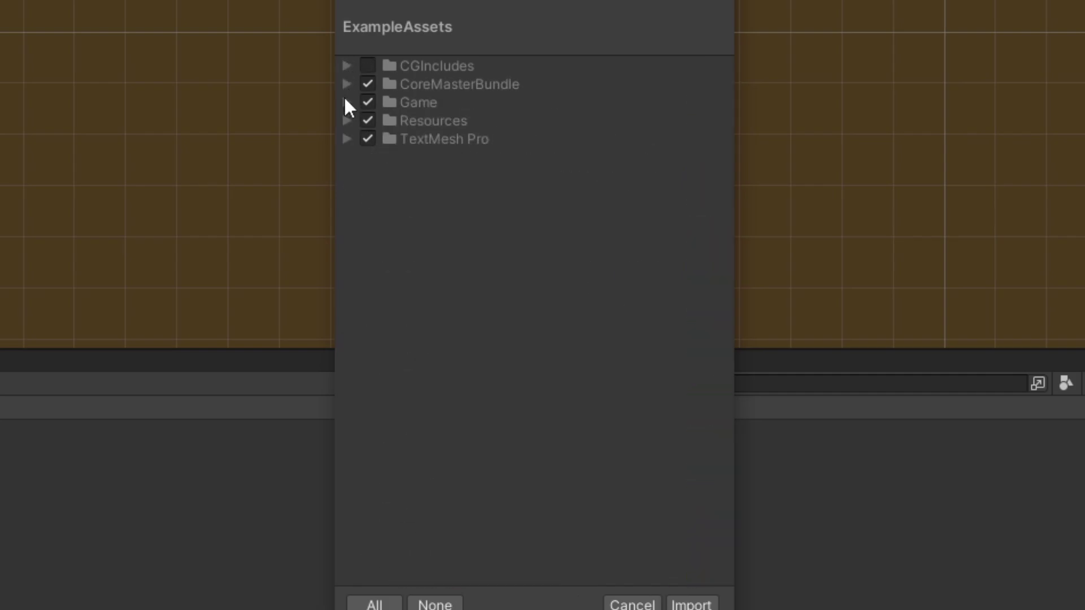
Review CGIncludes and CoreMasterBundle, then exclude the Effects and Items folders
left_click(346, 66)
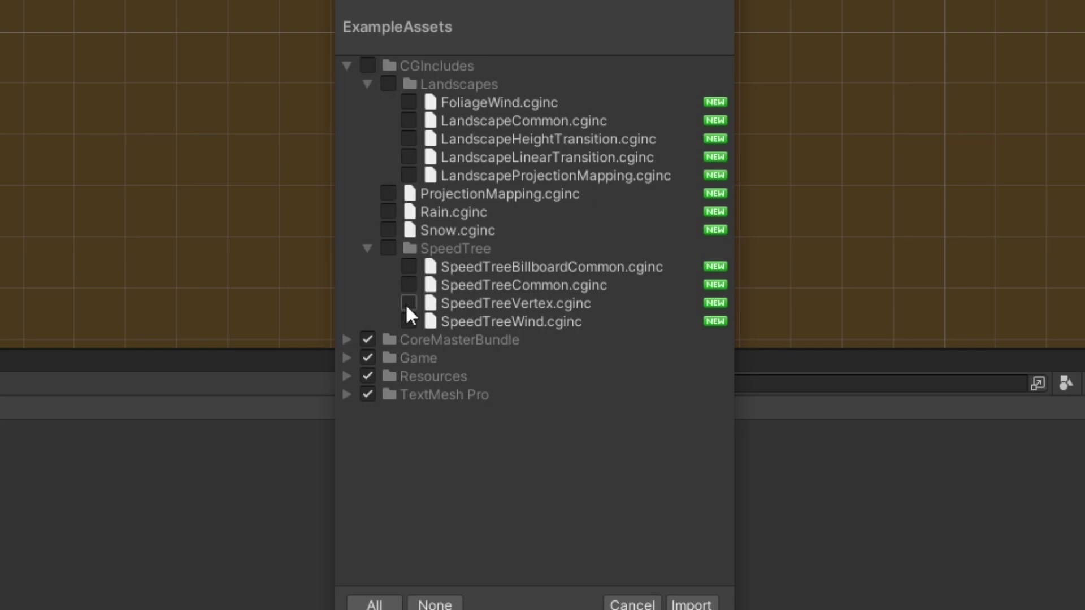
left_click(346, 66)
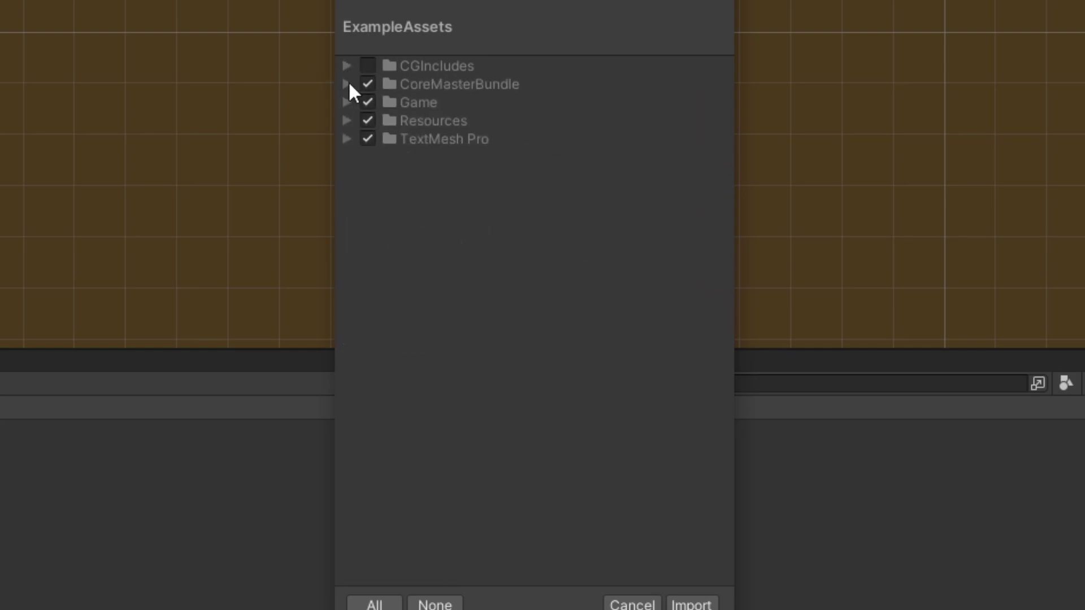
left_click(347, 84)
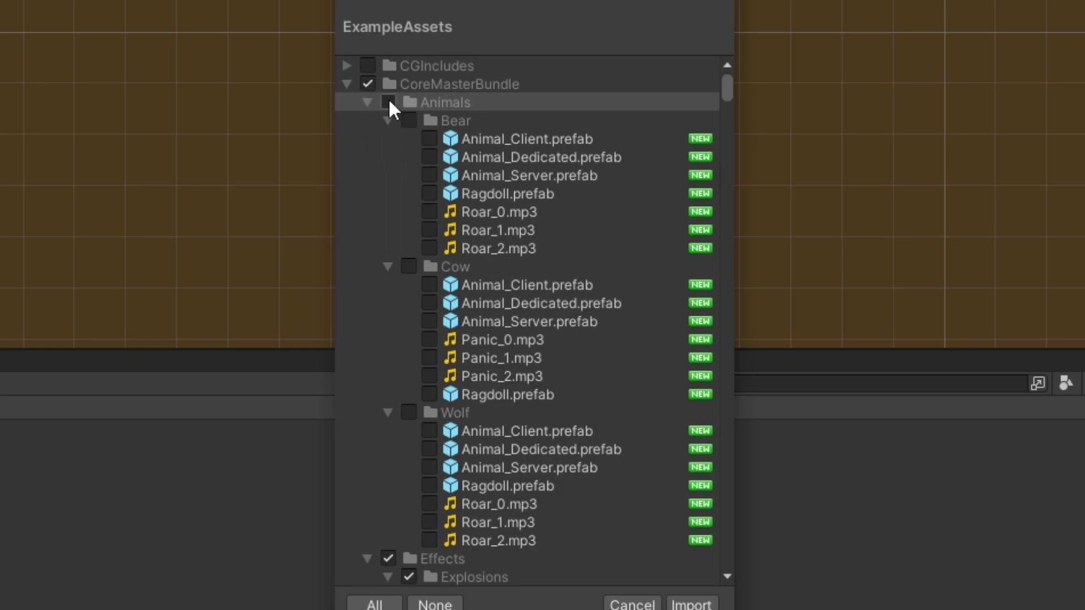
left_click(368, 103)
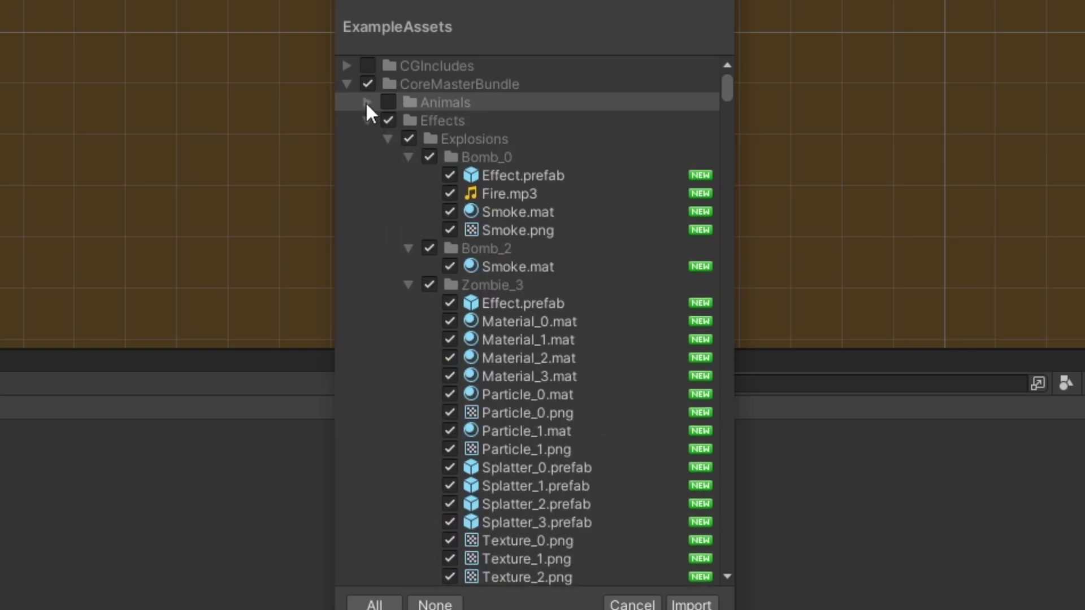
left_click(387, 121)
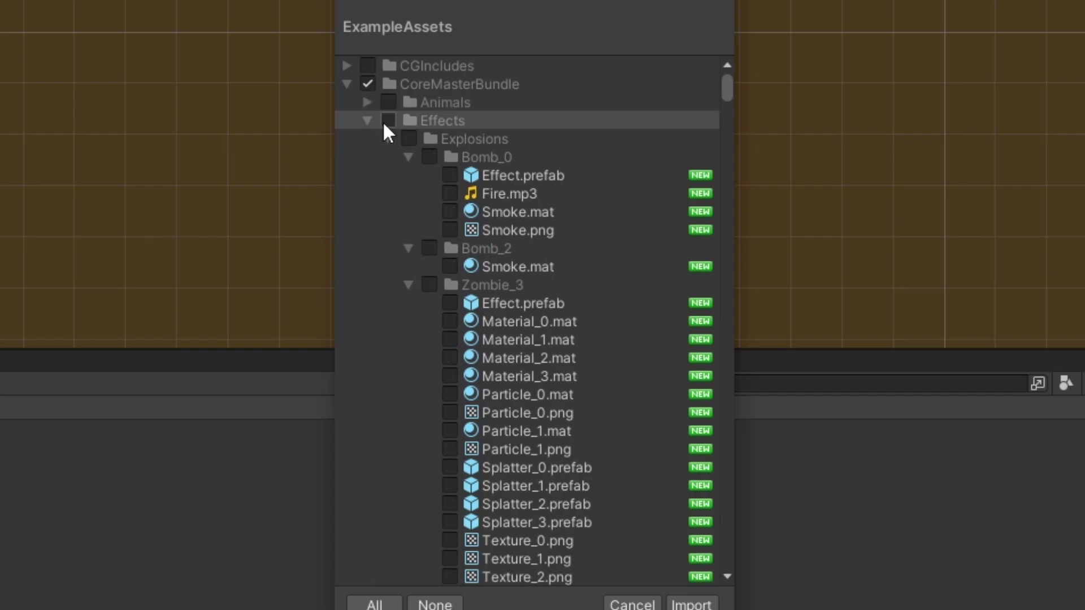
left_click(367, 120)
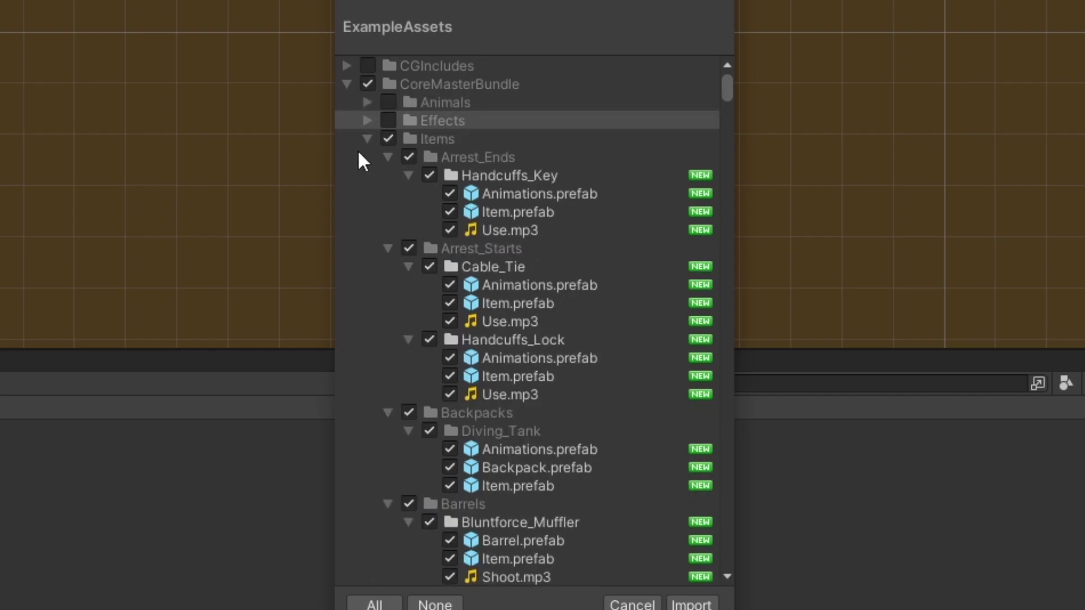
left_click(388, 139)
Collapse the Items subfolders from Arrest_Ends through Guns
left_click(389, 158)
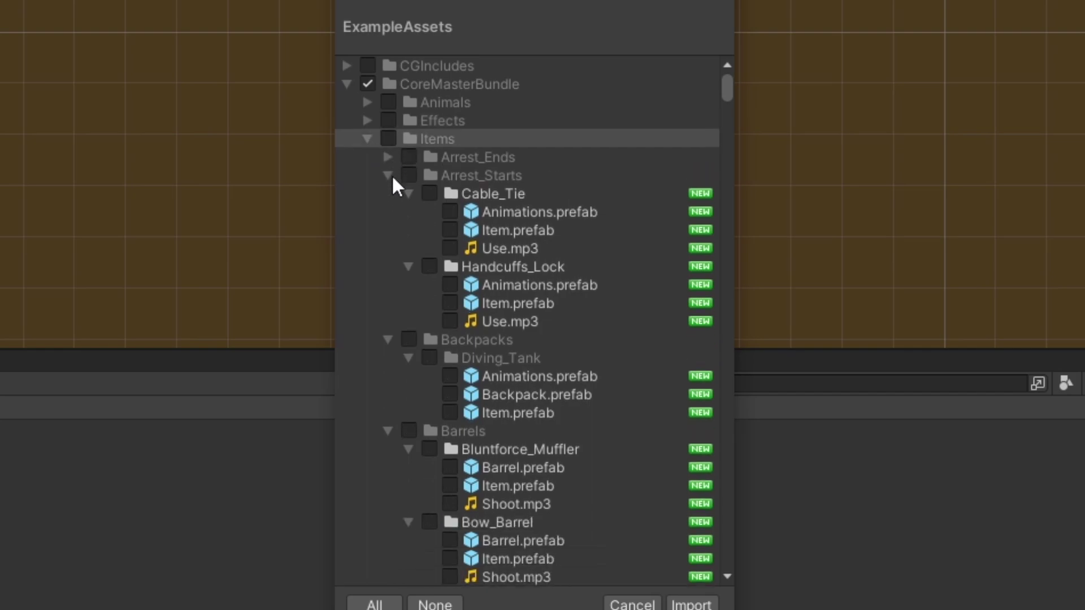
left_click(387, 175)
left_click(388, 195)
left_click(387, 212)
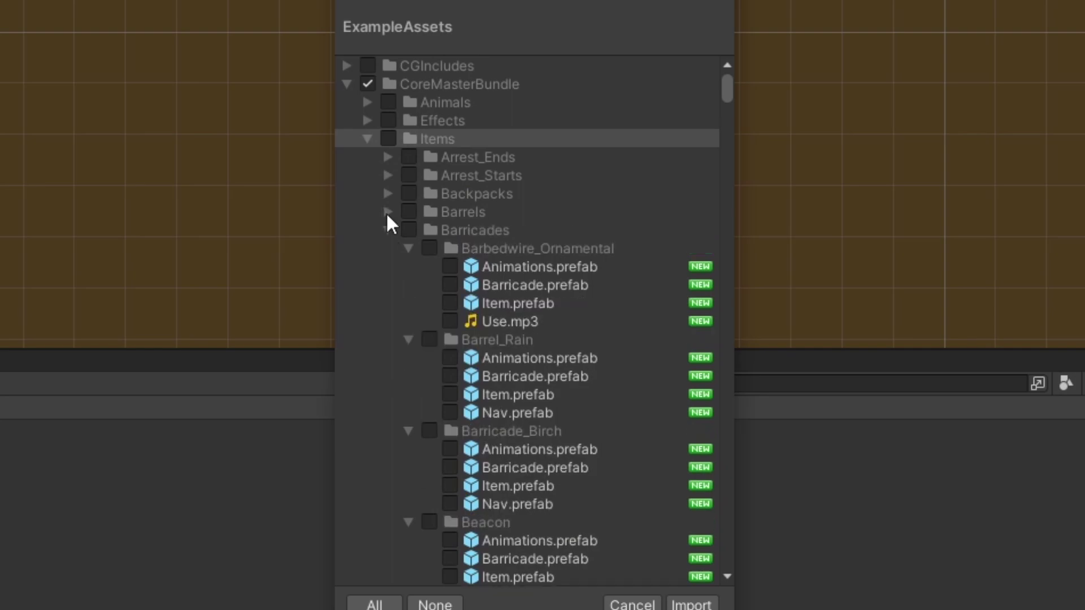
left_click(388, 230)
left_click(388, 249)
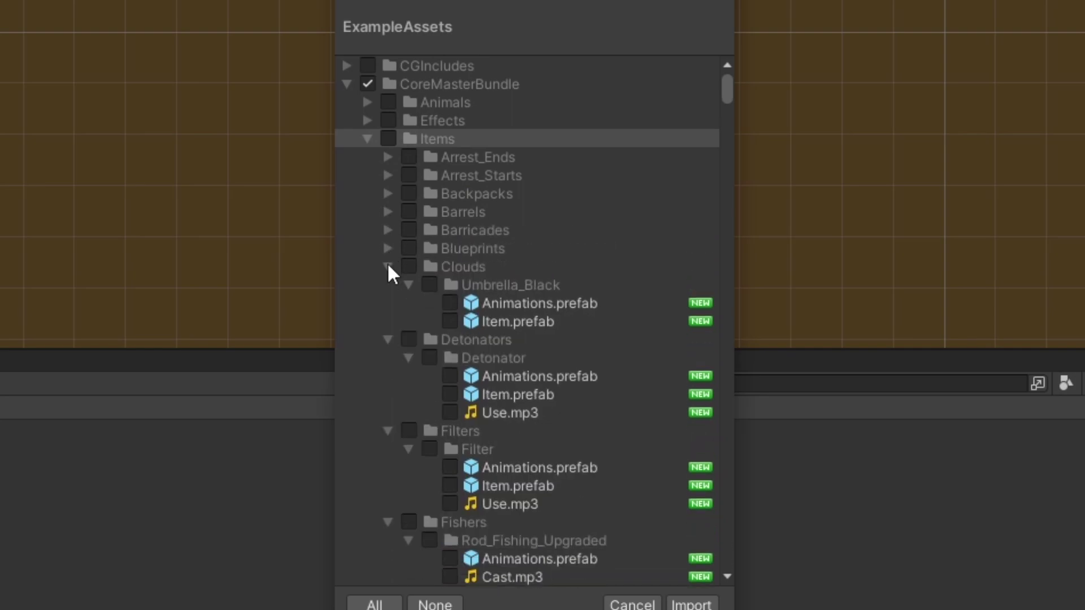
left_click(388, 267)
left_click(388, 285)
left_click(388, 304)
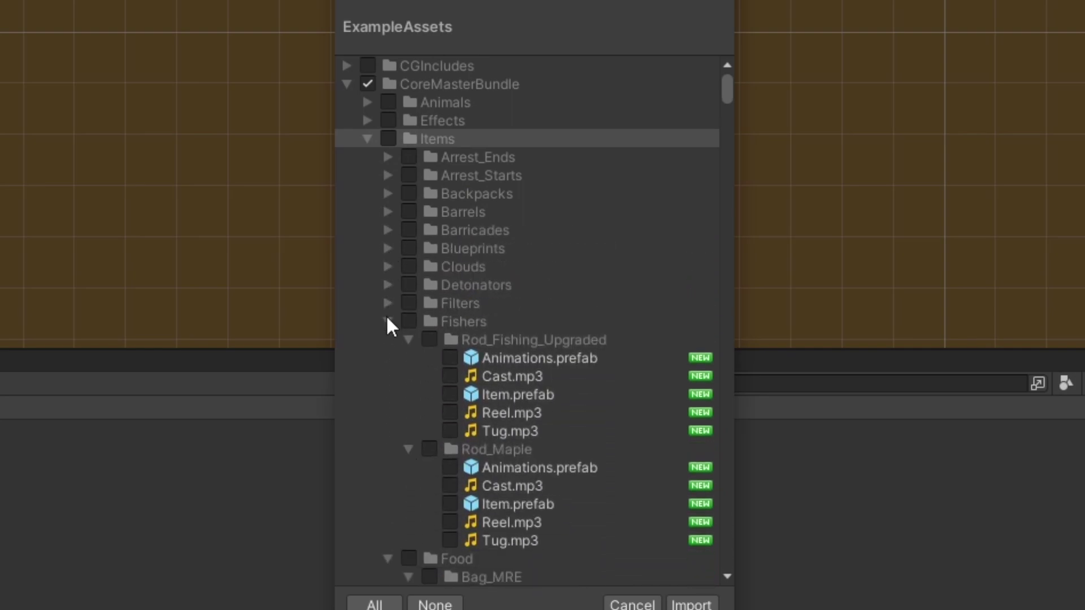
left_click(387, 322)
left_click(387, 340)
left_click(388, 358)
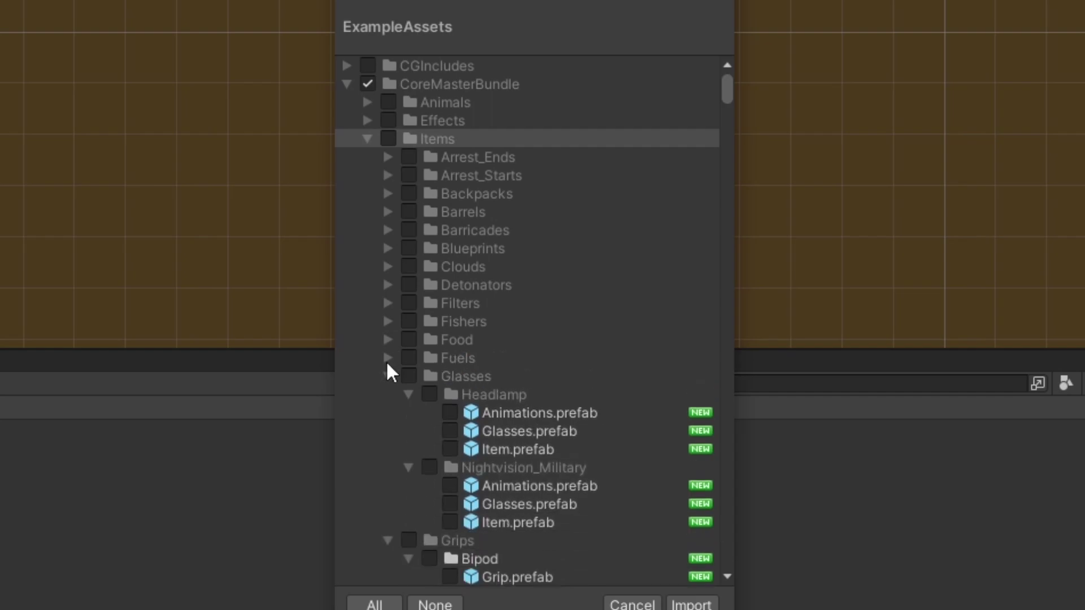
left_click(387, 376)
left_click(388, 394)
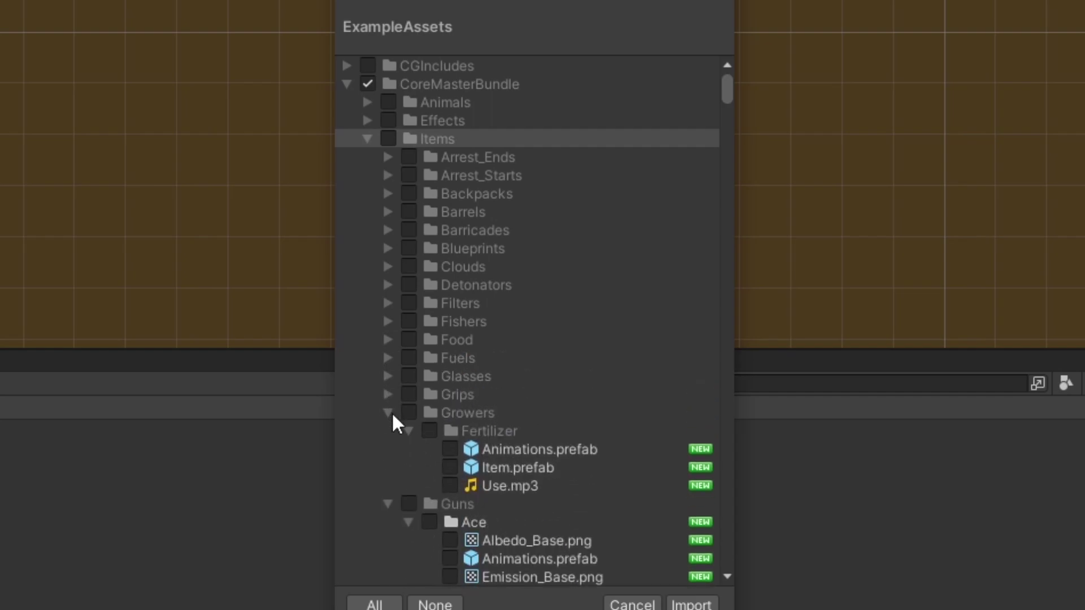
left_click(388, 412)
left_click(387, 430)
scroll(388, 429, "down", 3)
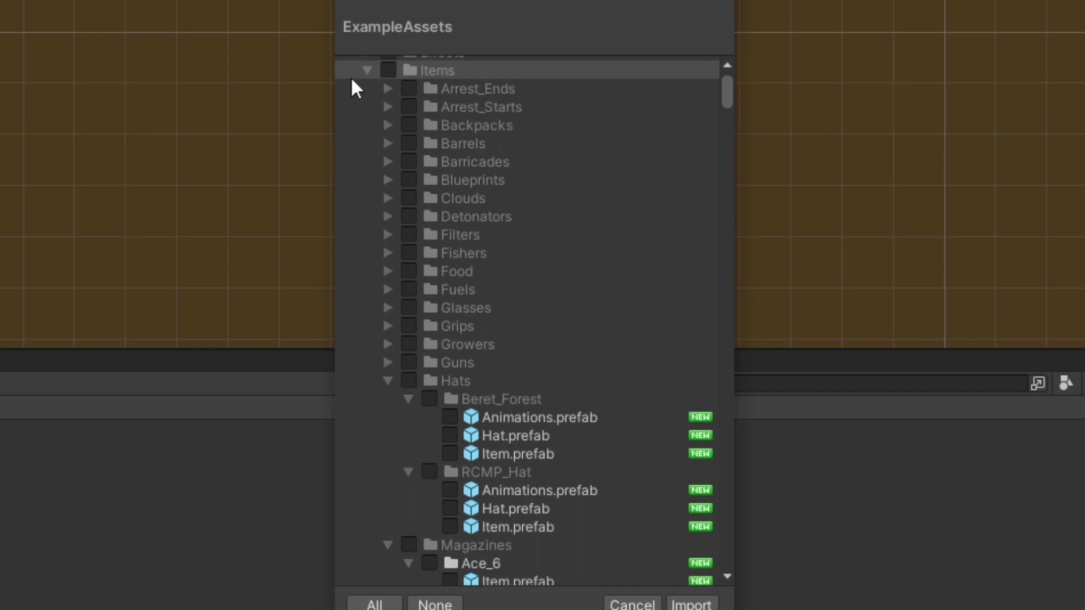
Collapse the Hats, Magazines, Maps, Masks, Medical, Melee and Optics folders
left_click(387, 379)
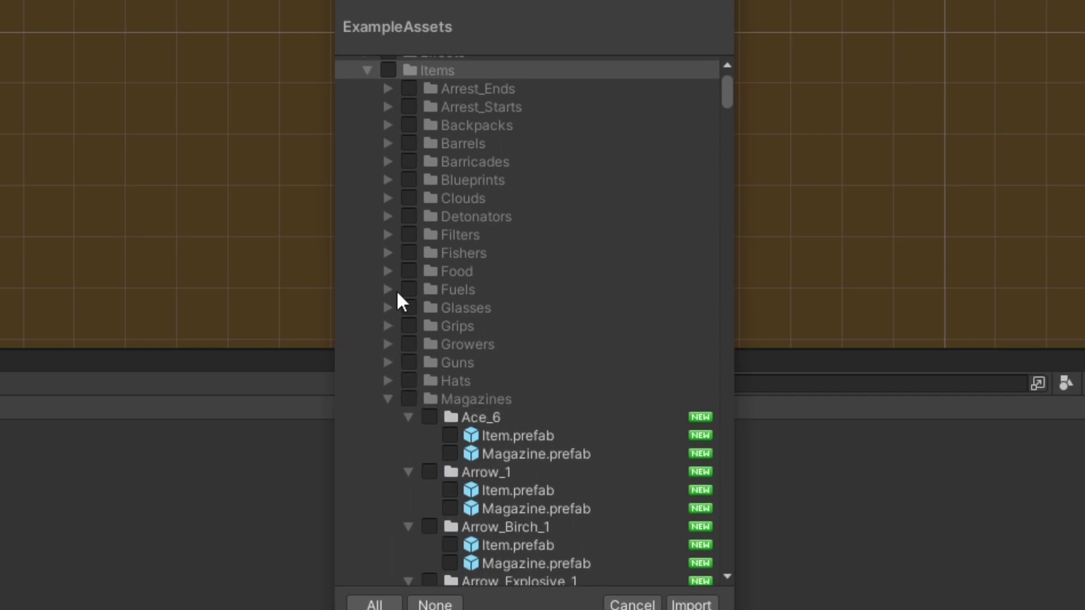
left_click(389, 398)
scroll(388, 361, "down", 3)
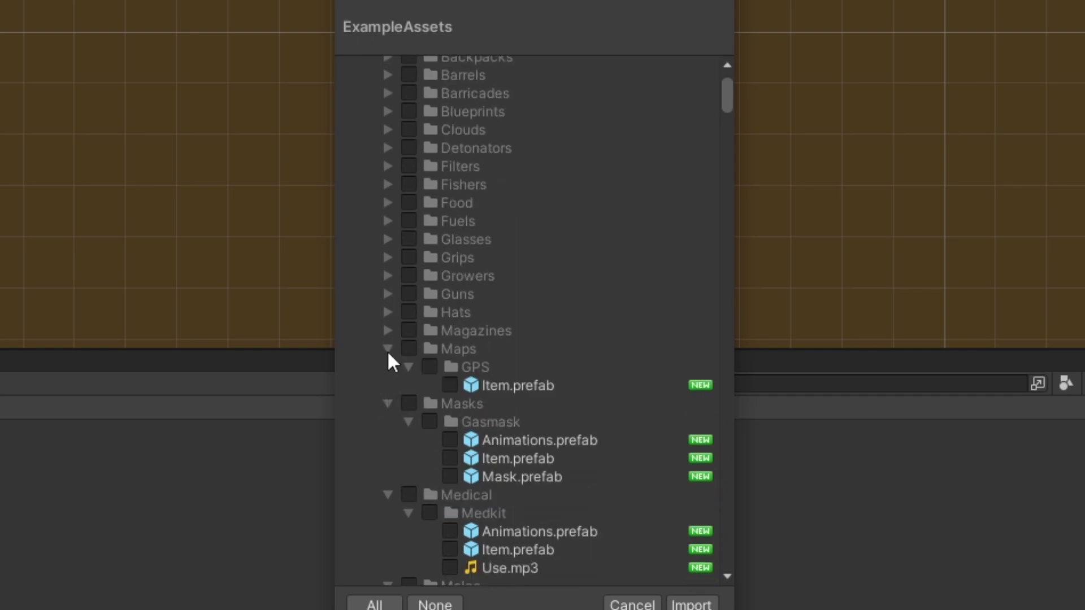
left_click(387, 349)
left_click(387, 367)
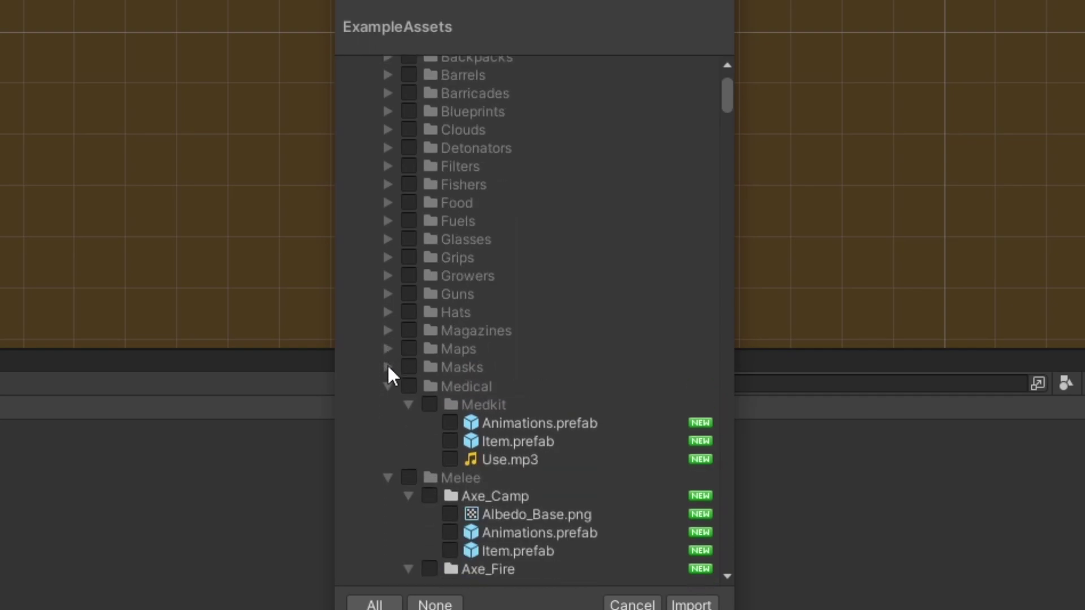
left_click(386, 385)
left_click(388, 404)
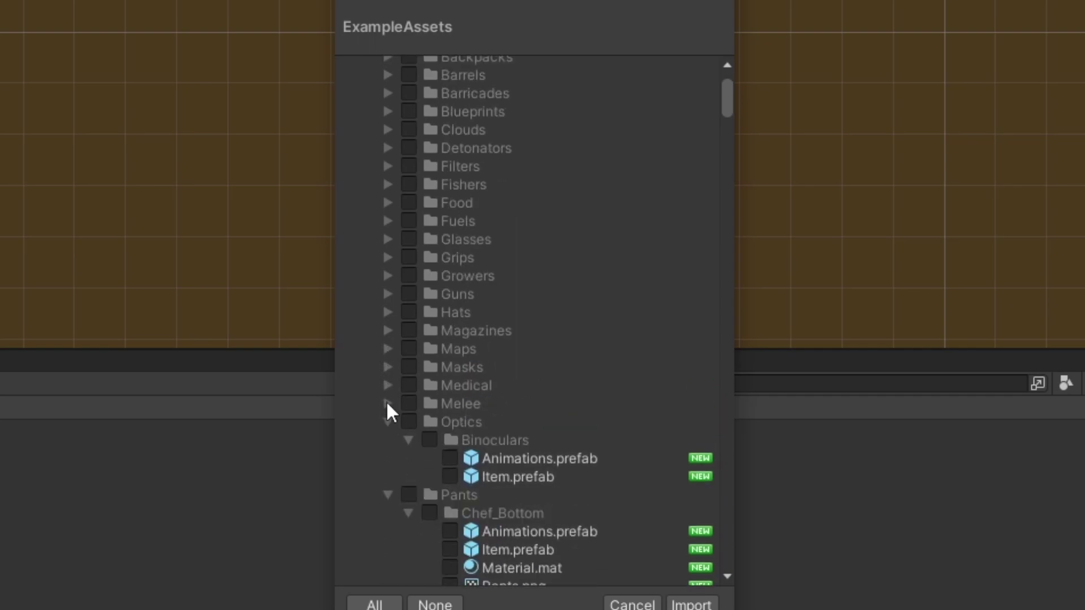
scroll(387, 390, "down", 5)
left_click(388, 285)
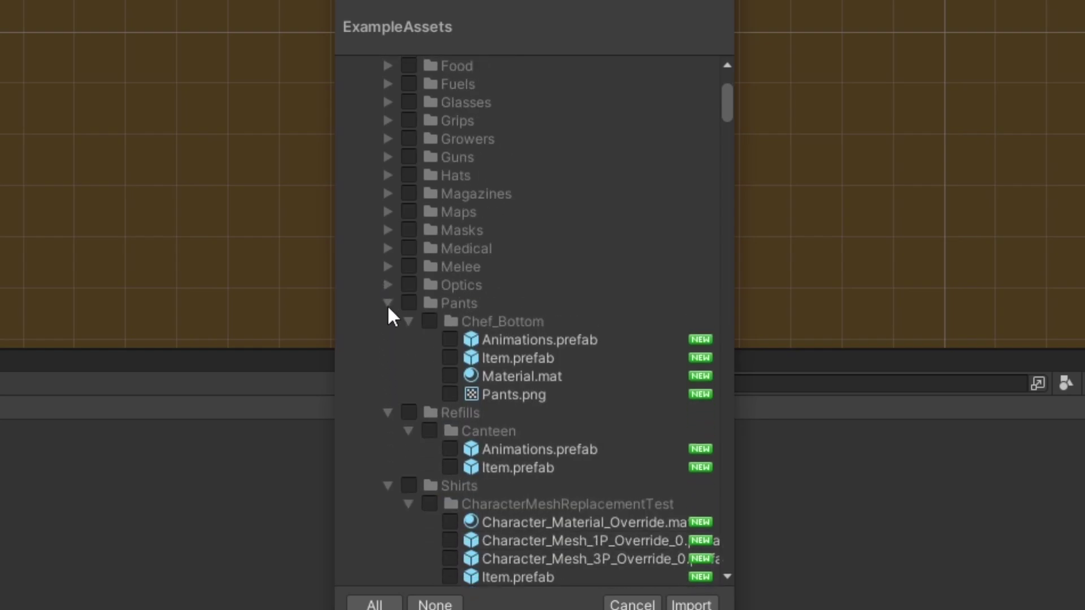
Include the Pants folder with Chef_Bottom, leaving the Shirts folder excluded and collapsed
left_click(408, 303)
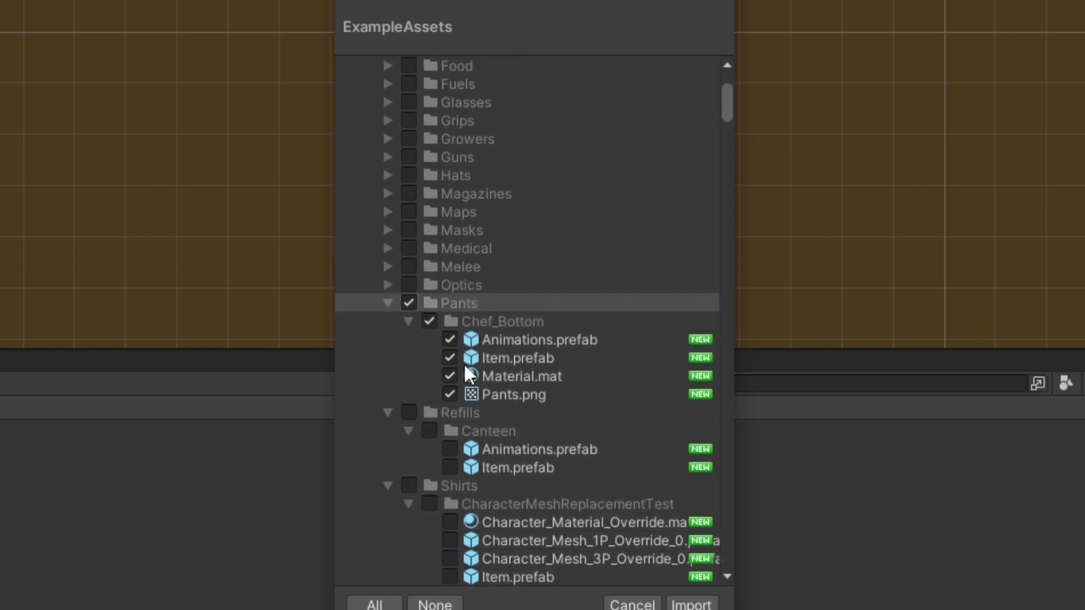
scroll(407, 341, "down", 3)
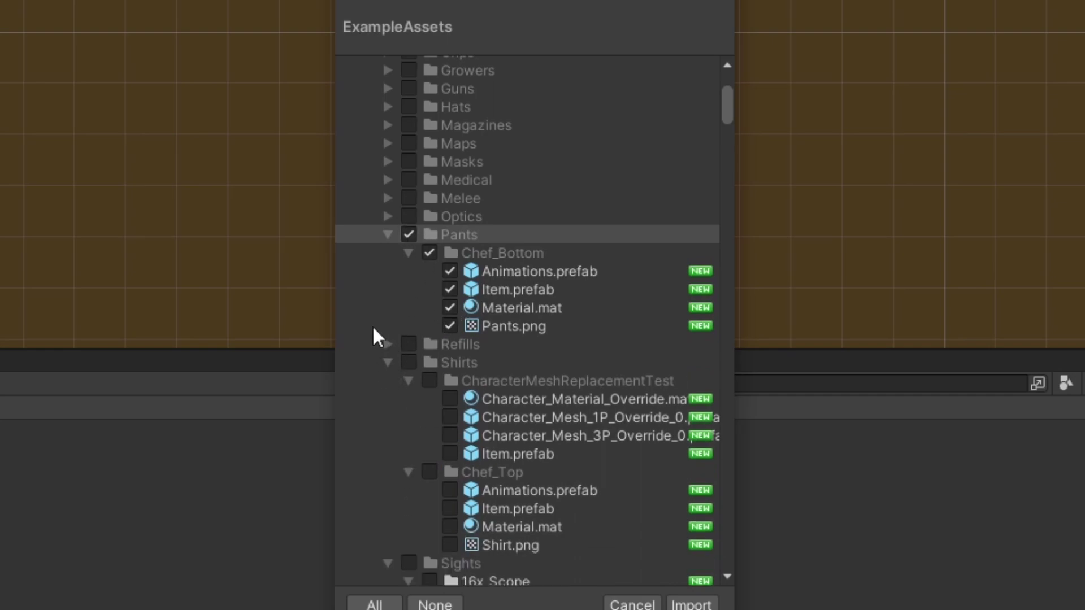
left_click(408, 362)
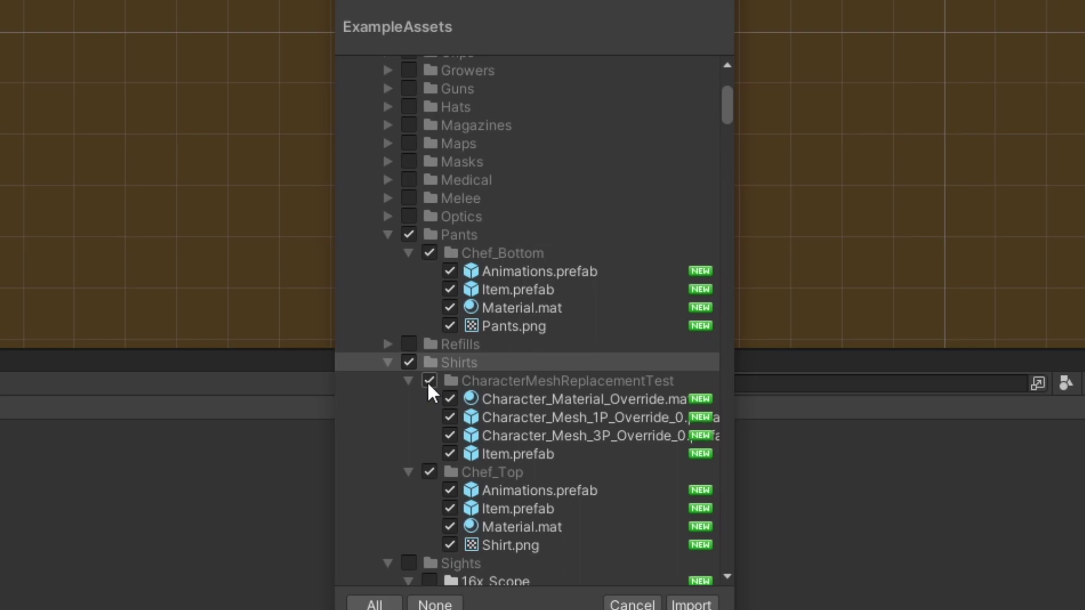
left_click(429, 381)
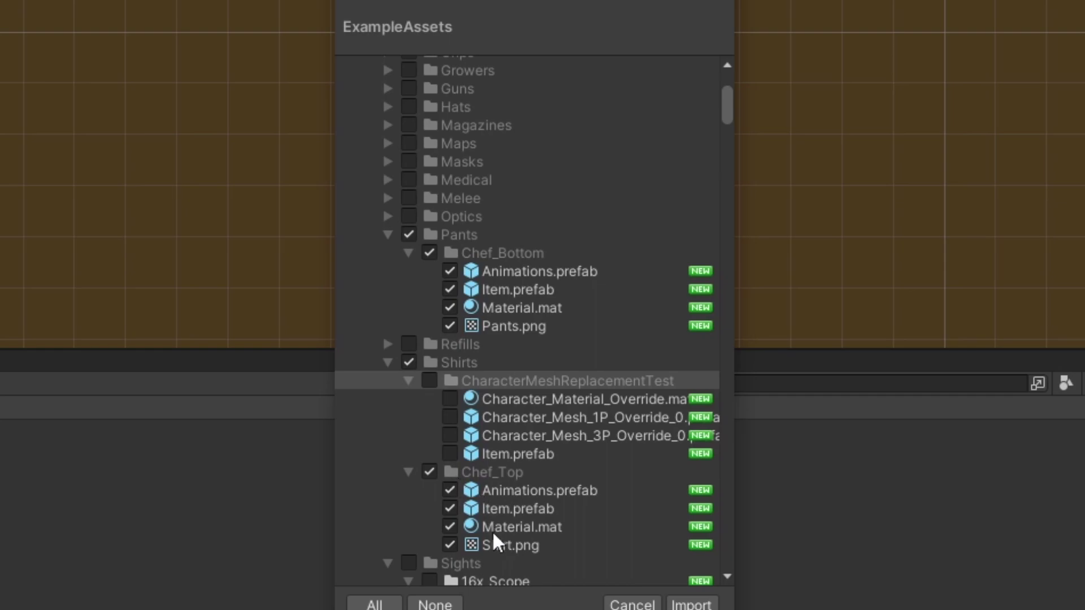
left_click(410, 363)
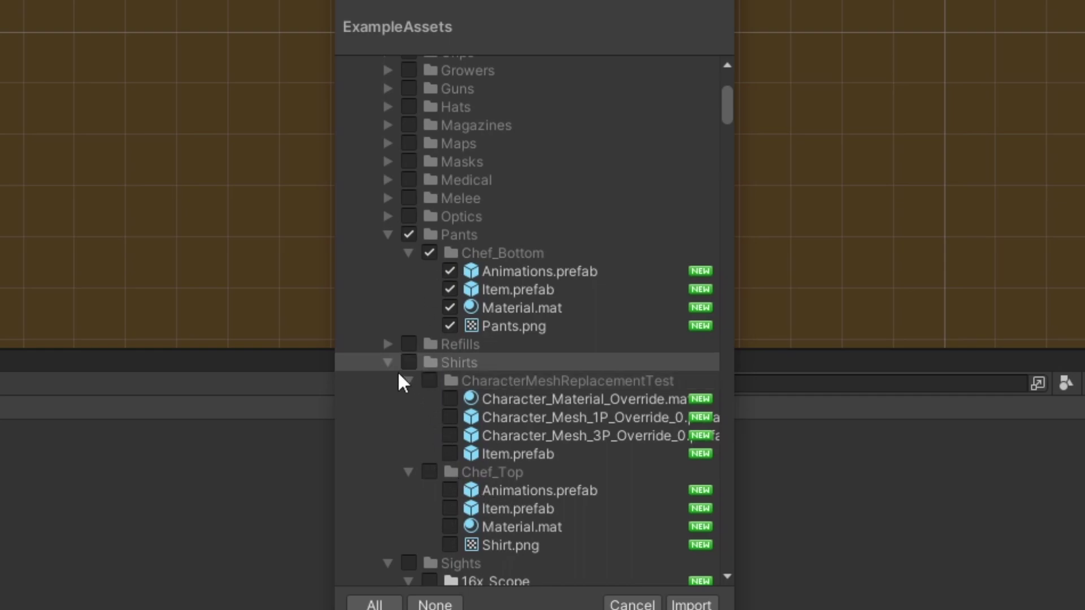
left_click(387, 363)
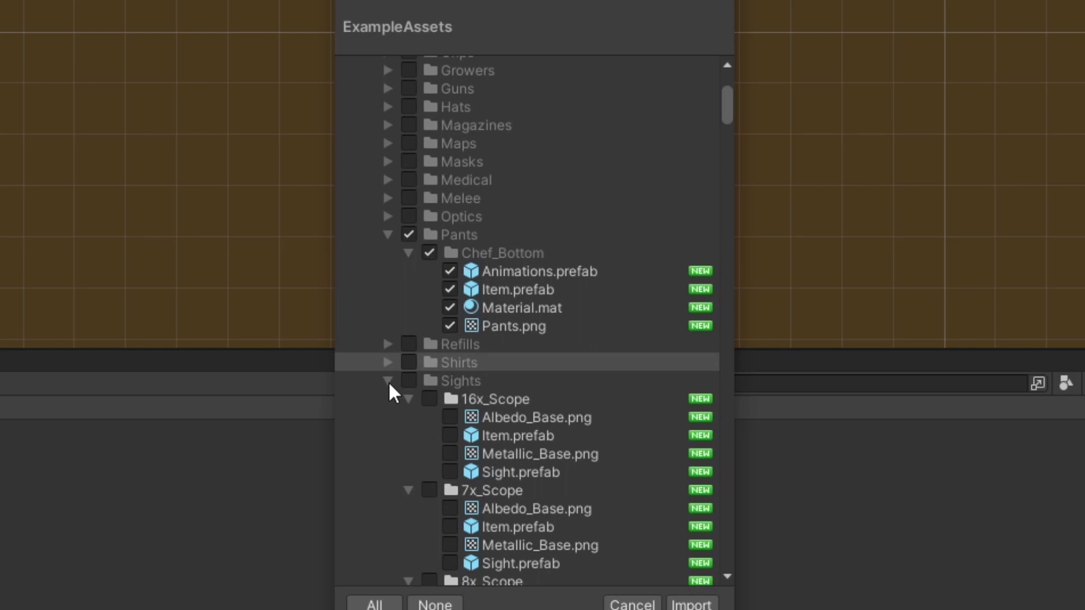
Collapse the Sights, Structures, Supplies, Tacticals, Throwables, Tools, Vests and Water folders
left_click(388, 380)
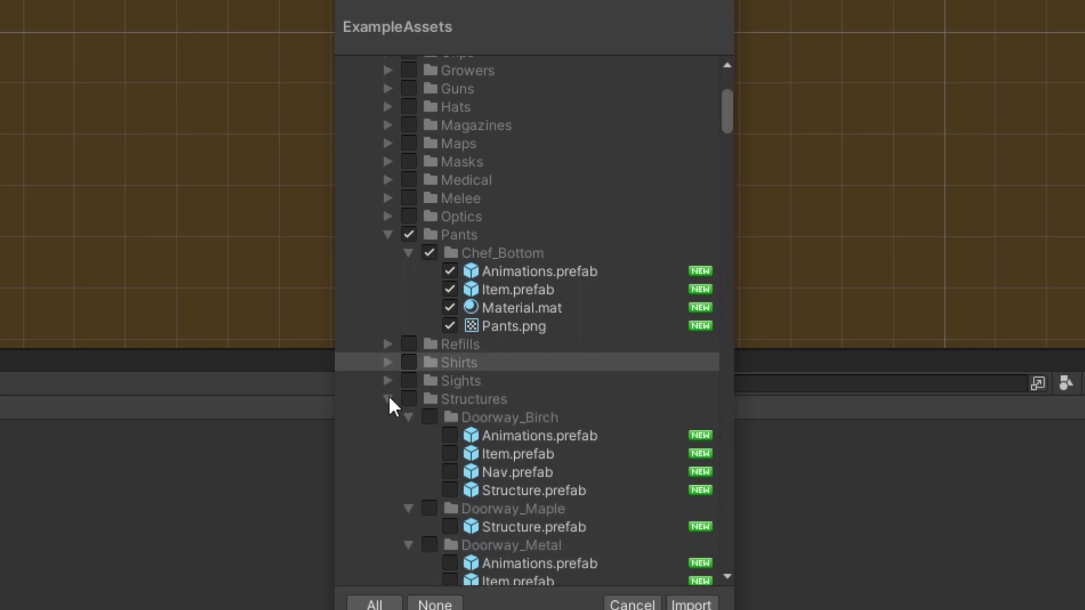
left_click(388, 399)
left_click(388, 418)
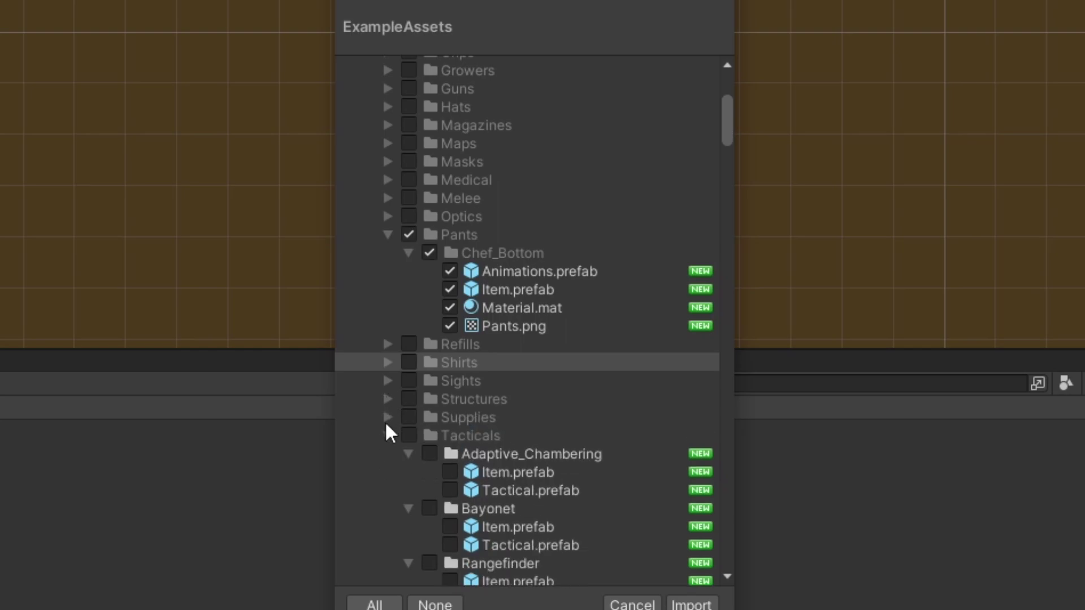
left_click(387, 436)
left_click(388, 454)
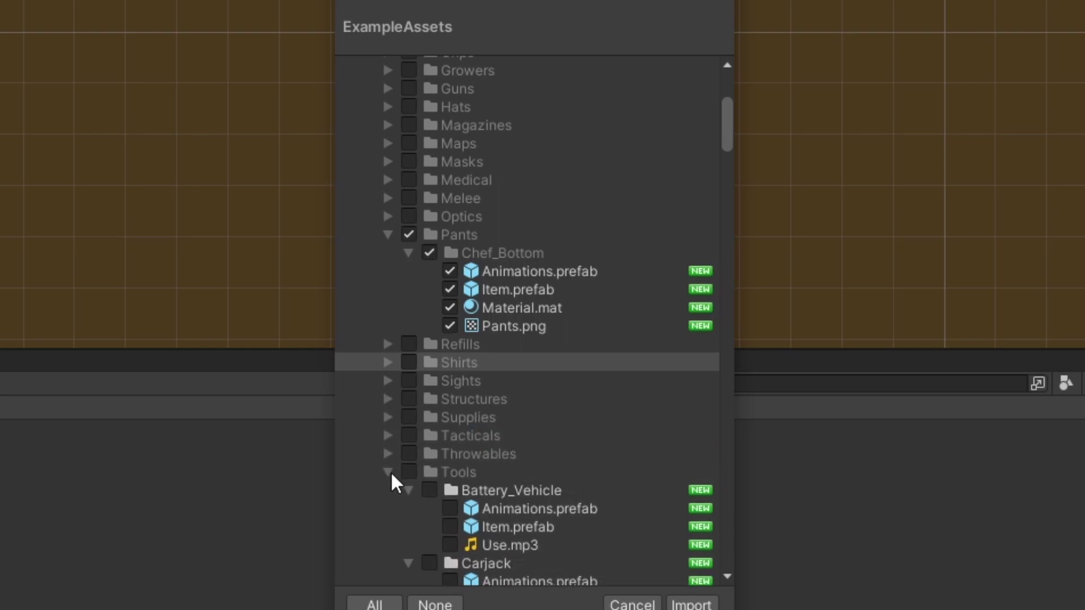
left_click(388, 472)
left_click(388, 490)
left_click(387, 508)
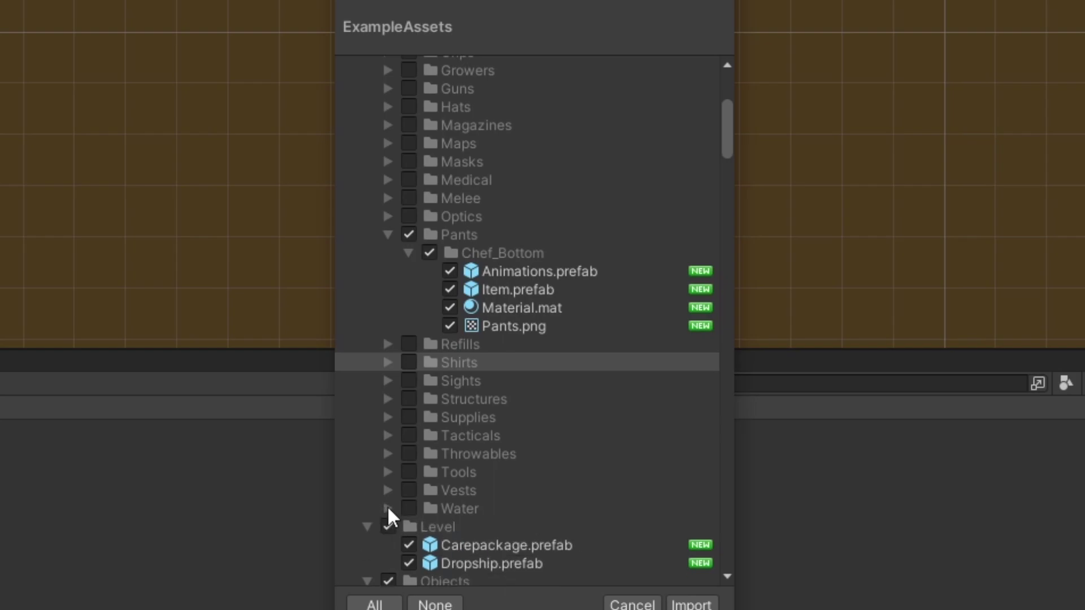
scroll(455, 367, "down", 10)
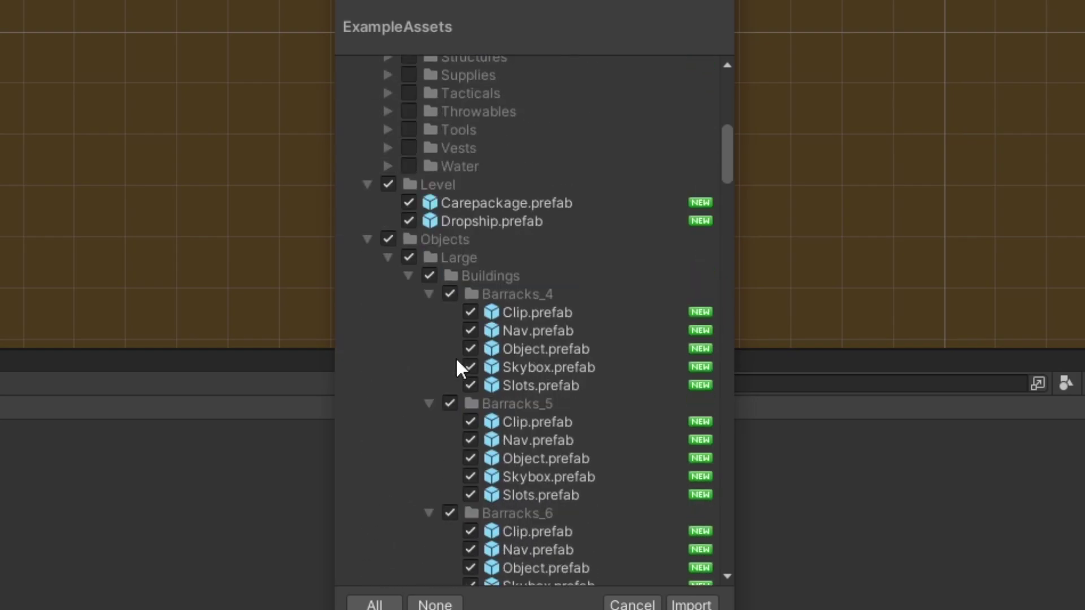
Untick and collapse the Level and Objects folders
left_click(387, 185)
left_click(373, 182)
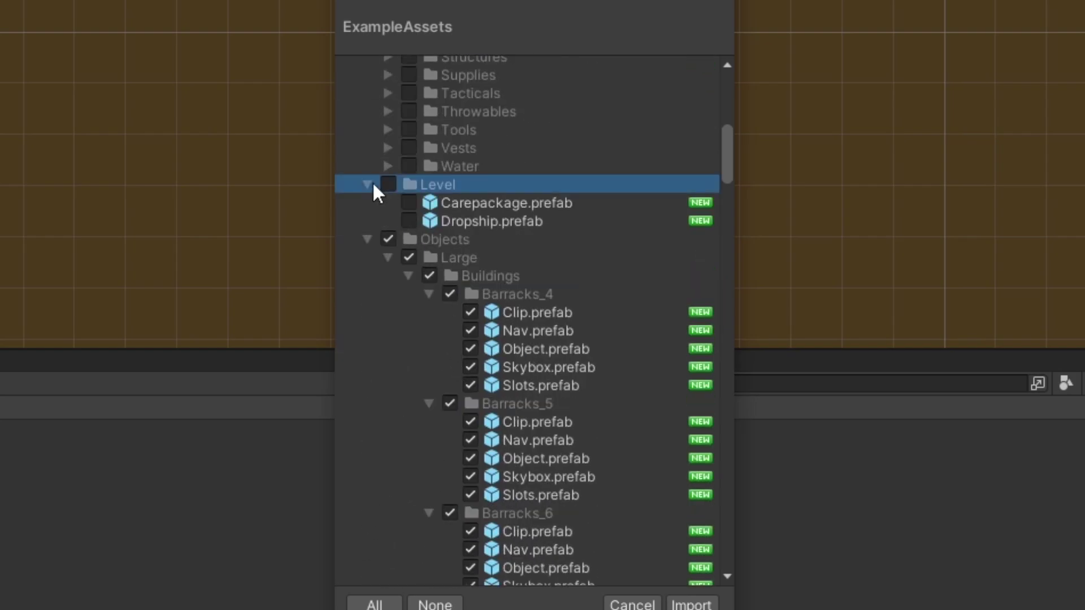
left_click(367, 185)
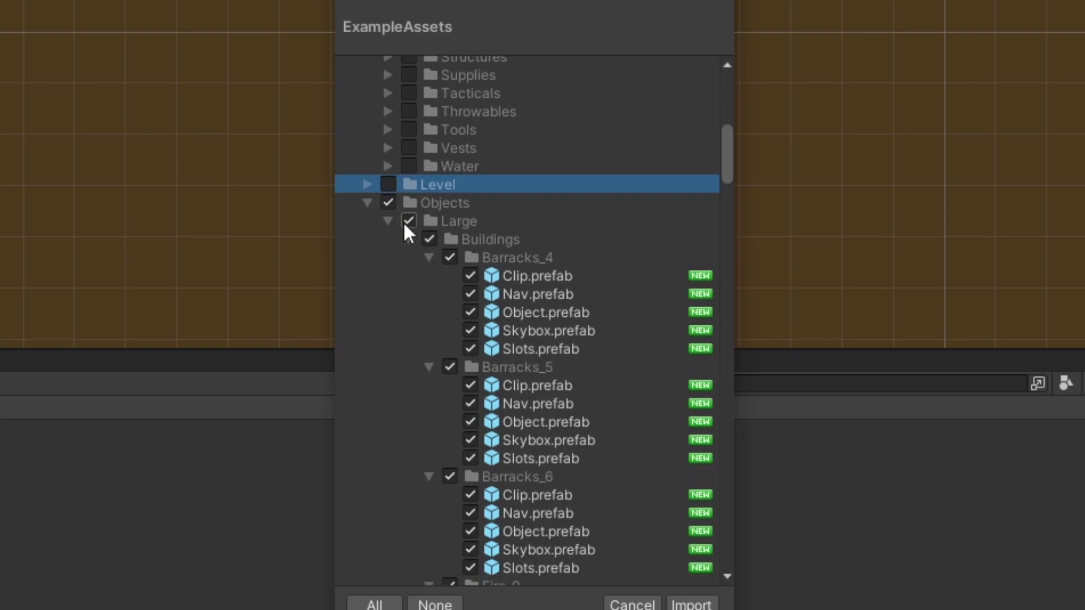
left_click(386, 202)
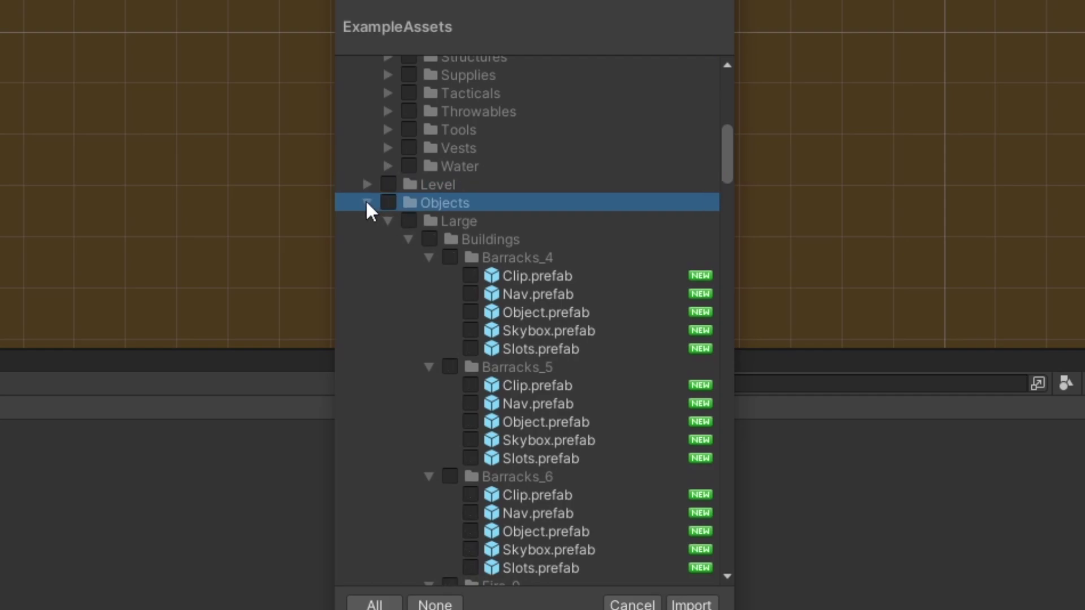
scroll(366, 205, "down", 15)
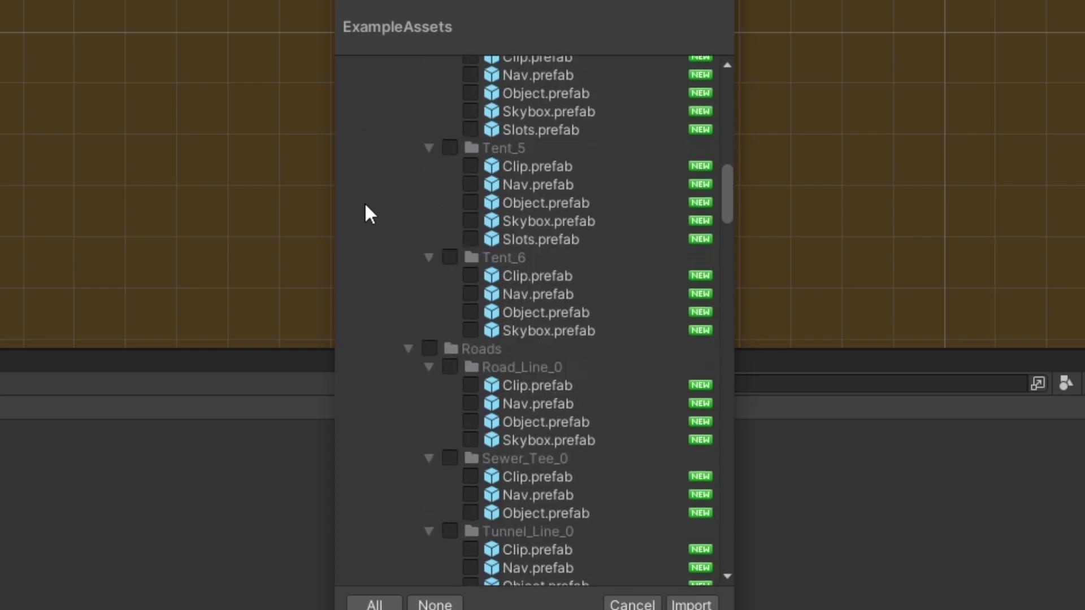
scroll(365, 211, "up", 15)
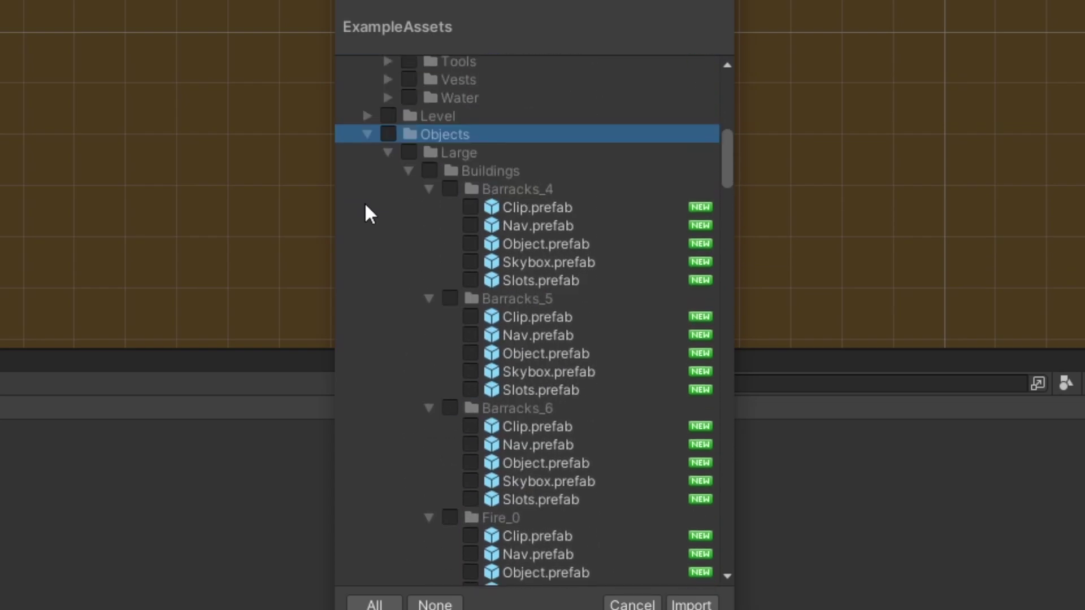
left_click(368, 134)
scroll(433, 344, "up", 4)
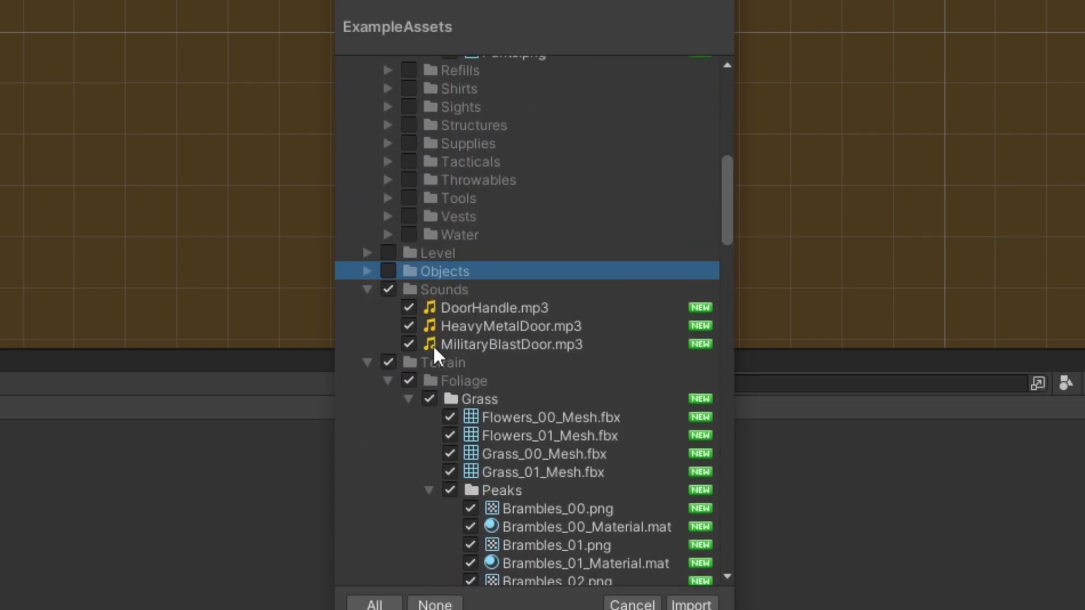
Untick and collapse Sounds, Terrain, Trees and Vehicles, then expand the Game folder
left_click(386, 290)
left_click(366, 290)
left_click(382, 309)
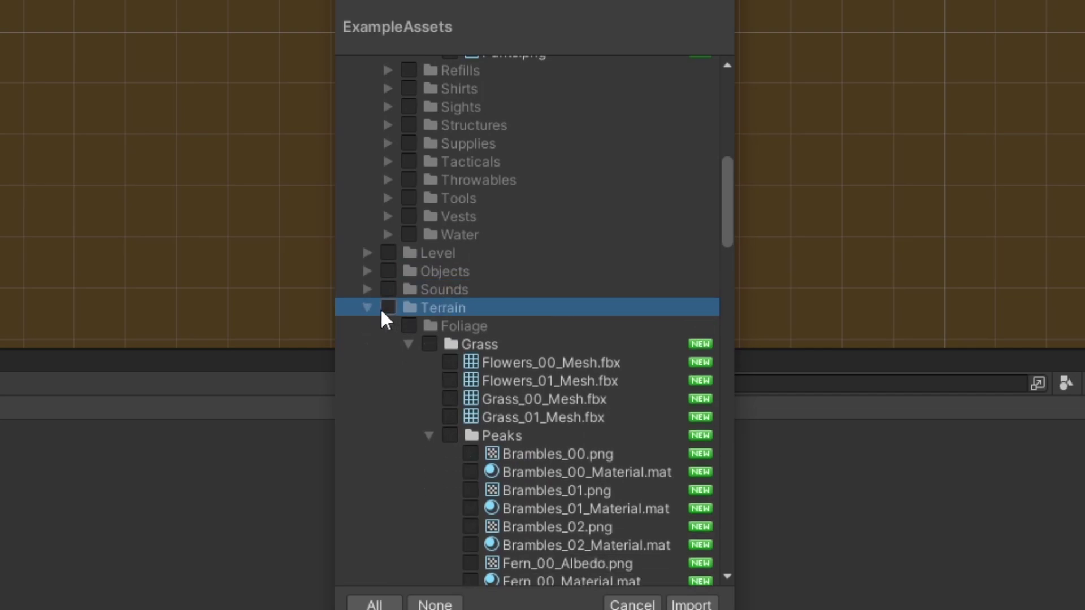
left_click(368, 309)
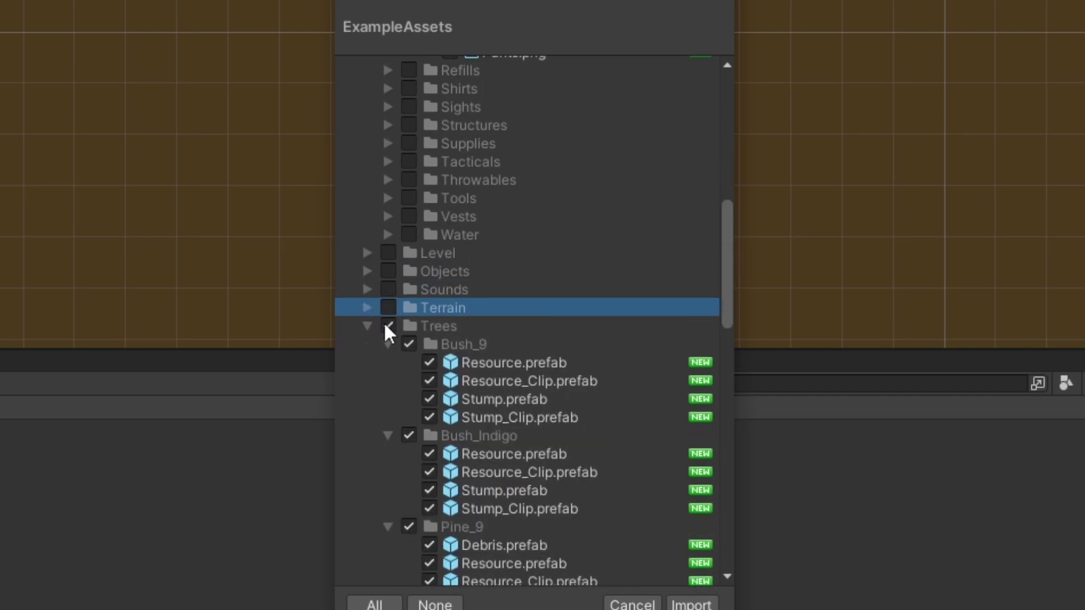
left_click(387, 326)
left_click(368, 326)
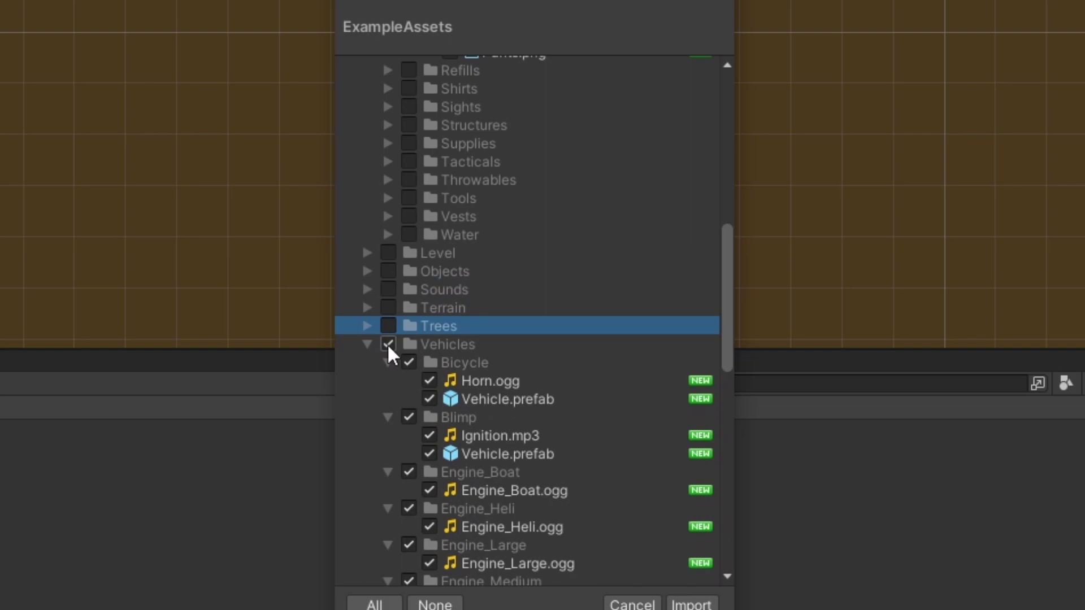
left_click(388, 343)
left_click(367, 344)
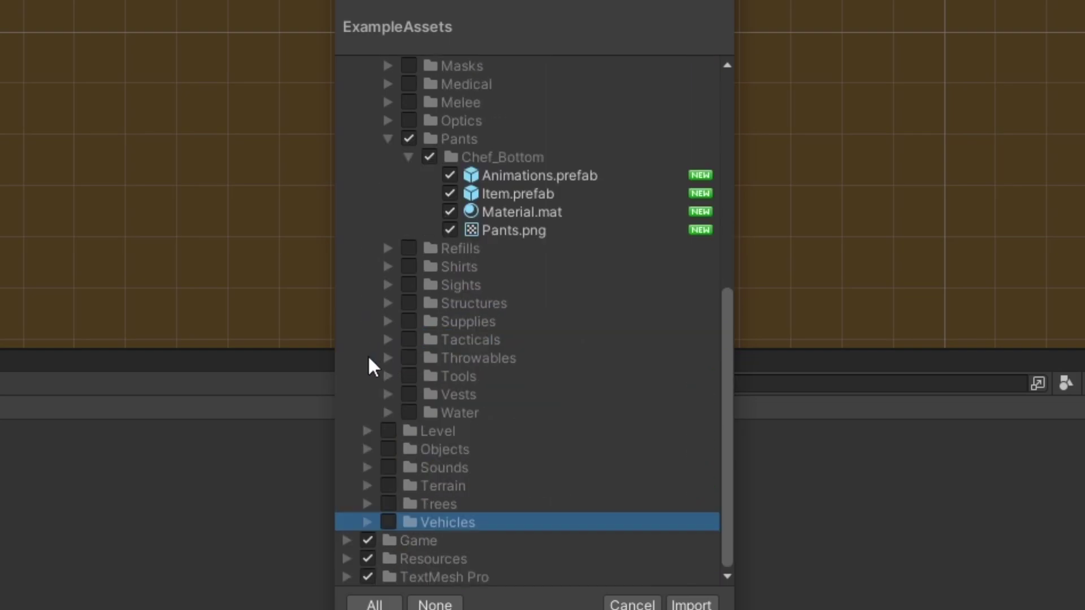
left_click(347, 540)
scroll(463, 487, "down", 10)
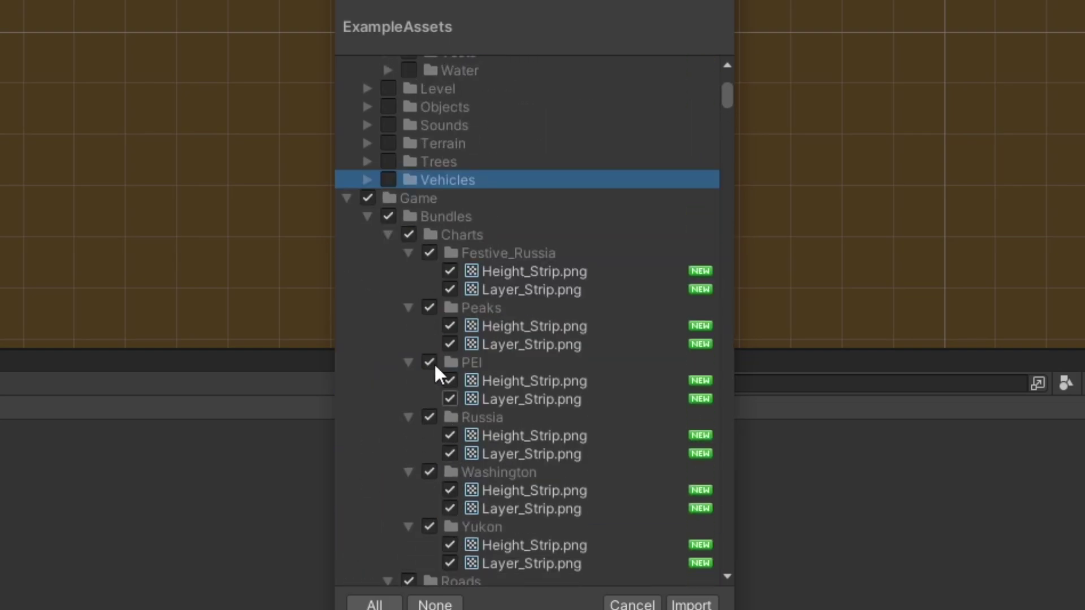
Untick and collapse the Game Bundles folder
left_click(387, 216)
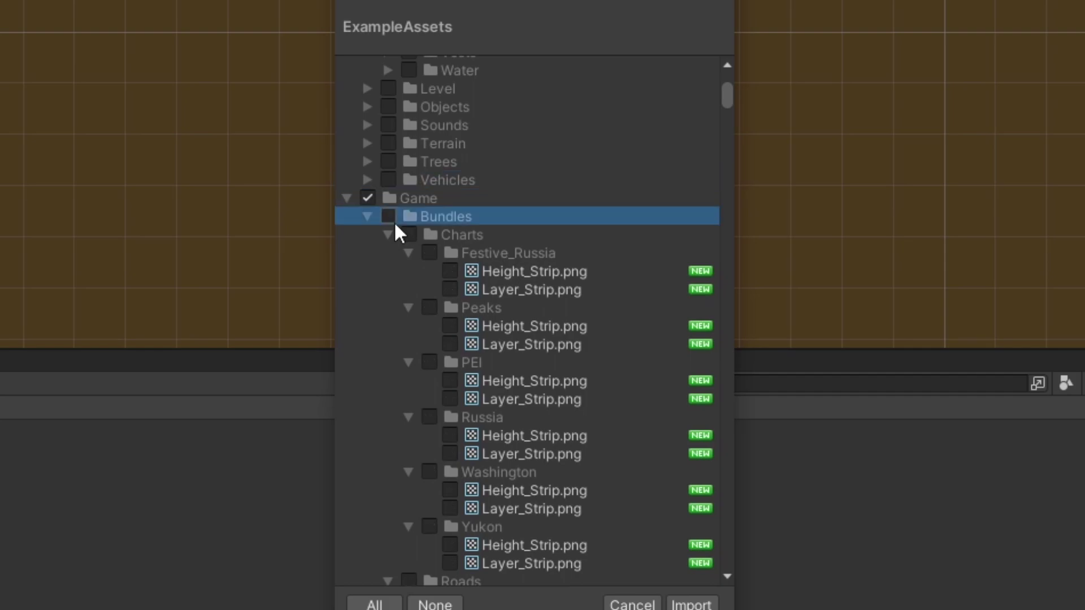
scroll(446, 339, "down", 5)
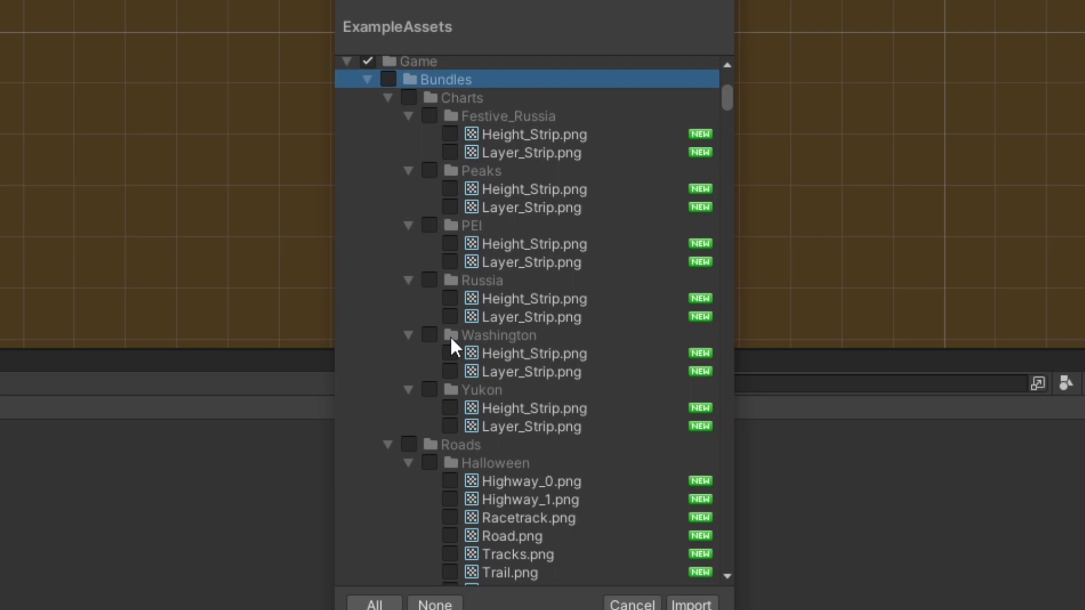
scroll(418, 271, "up", 3)
left_click(366, 147)
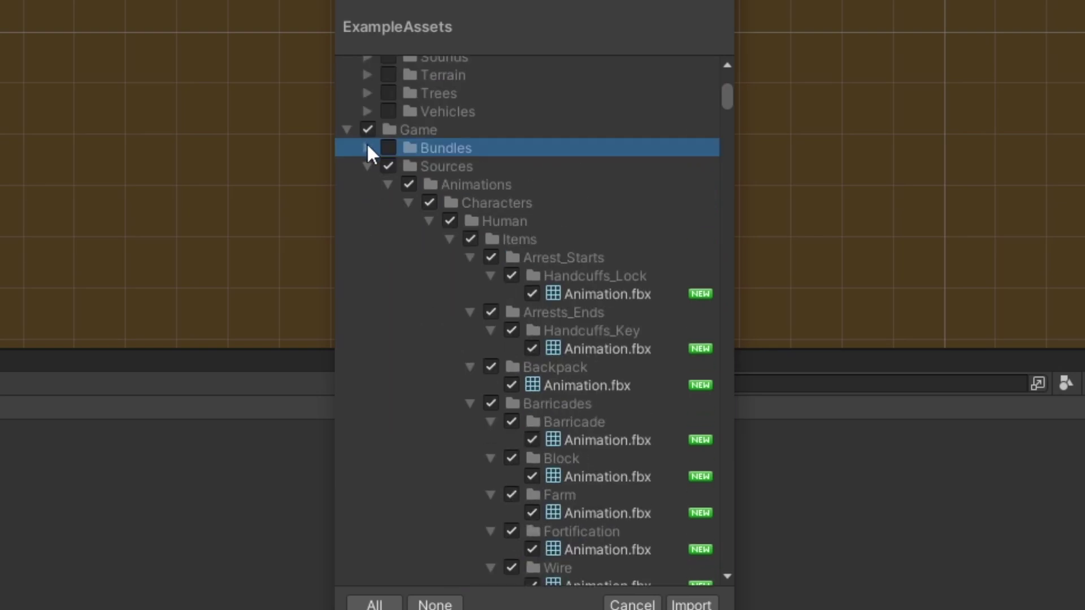
Untick the Human Items animations and collapse their subfolders, Arrest_Starts through Masks
left_click(470, 239)
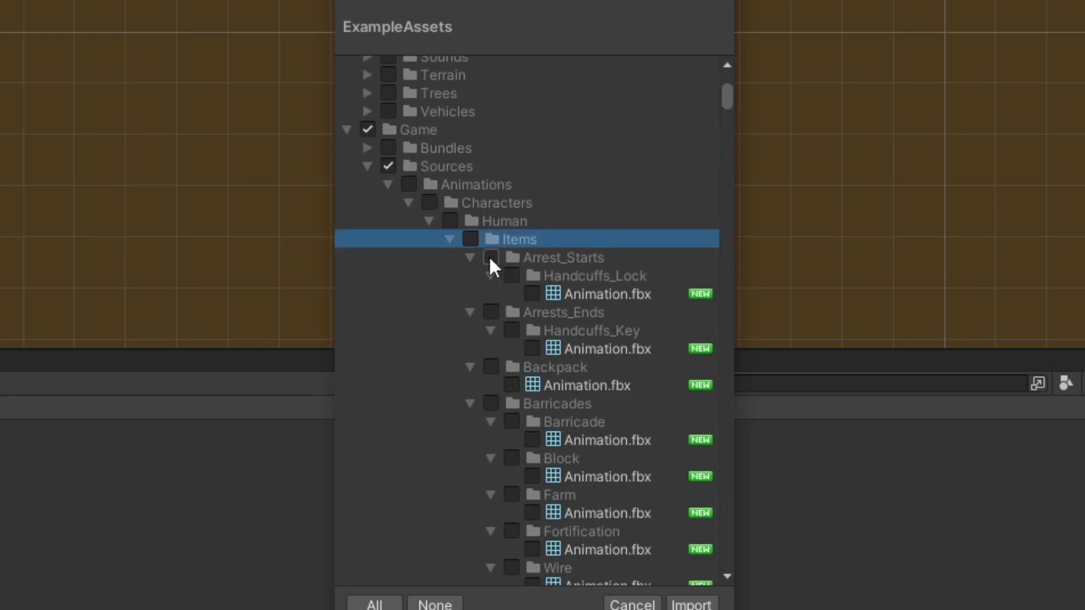
left_click(470, 257)
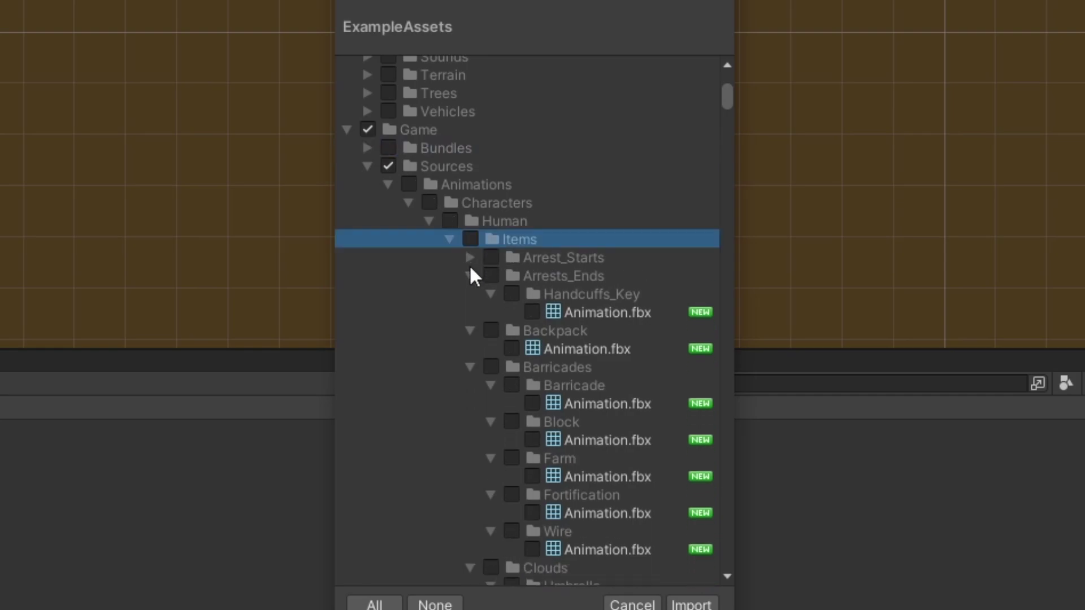
left_click(469, 276)
left_click(469, 293)
left_click(469, 312)
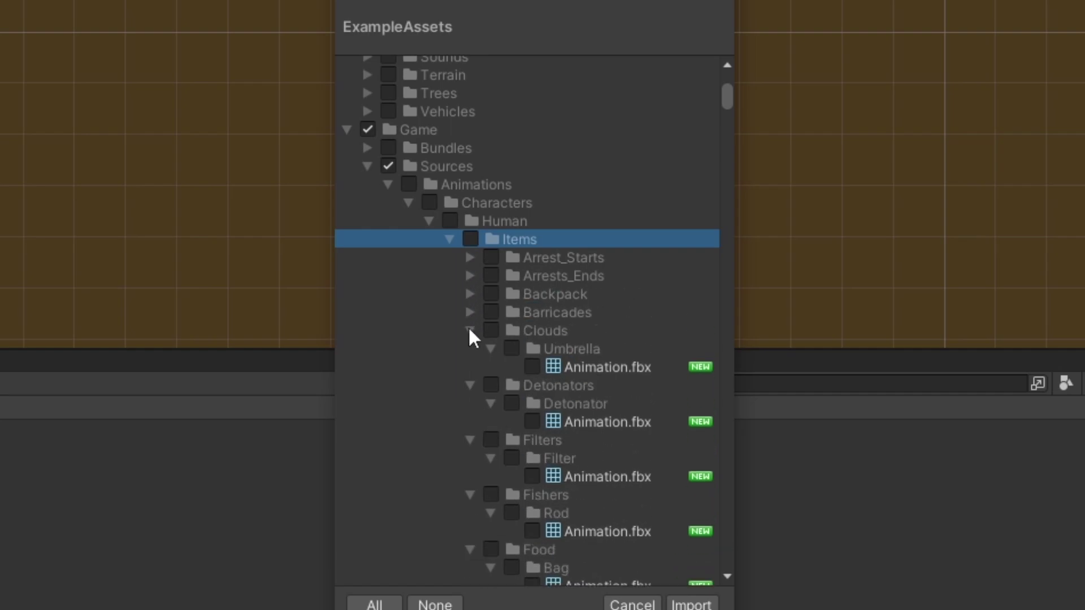
left_click(469, 331)
left_click(469, 349)
left_click(469, 367)
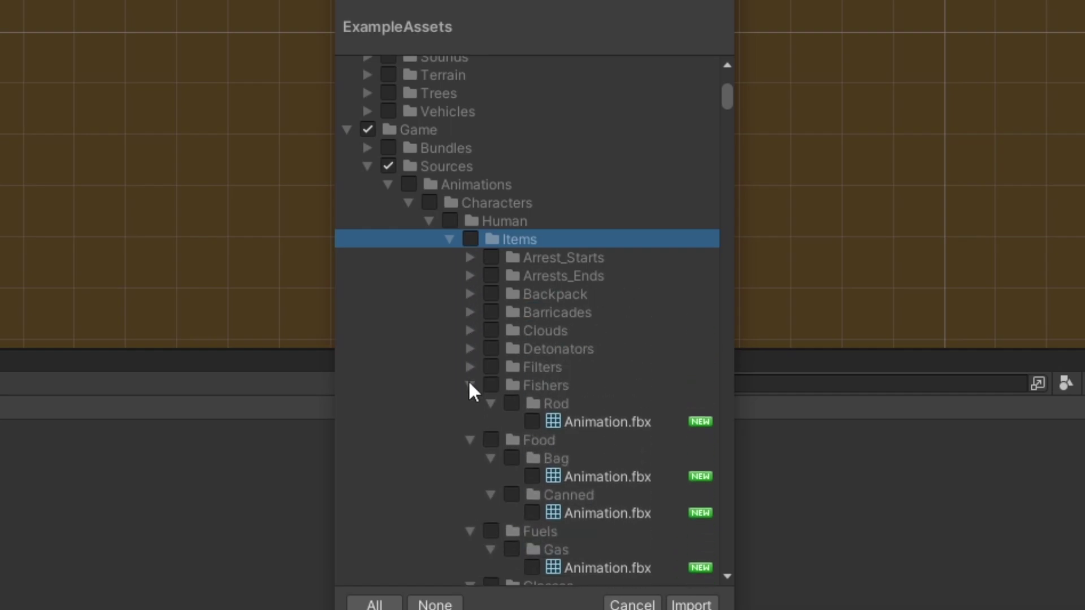
left_click(469, 385)
left_click(469, 404)
left_click(469, 421)
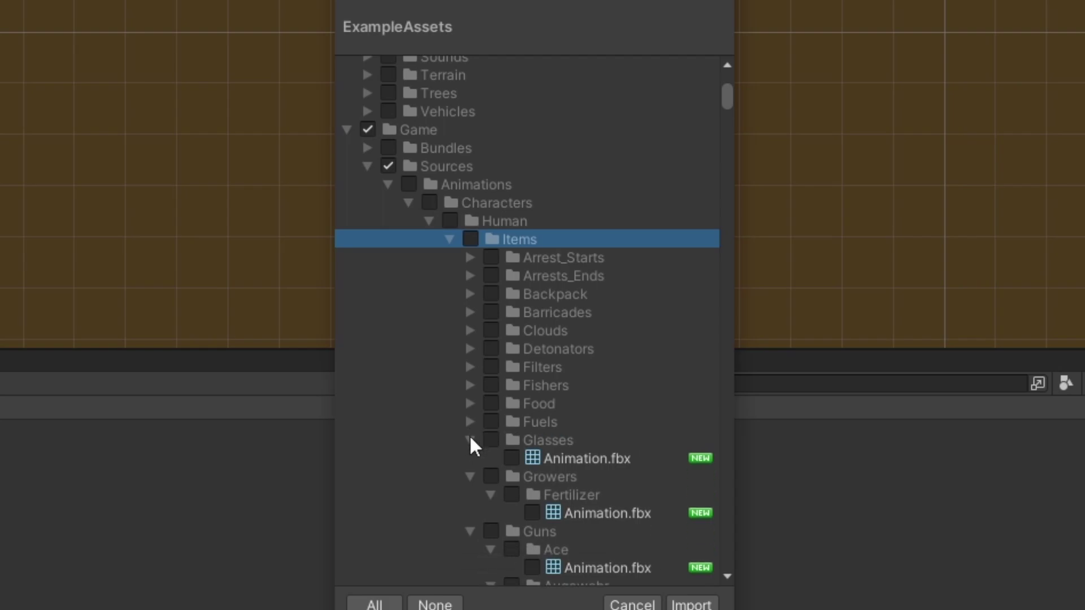
left_click(469, 440)
left_click(469, 458)
left_click(469, 476)
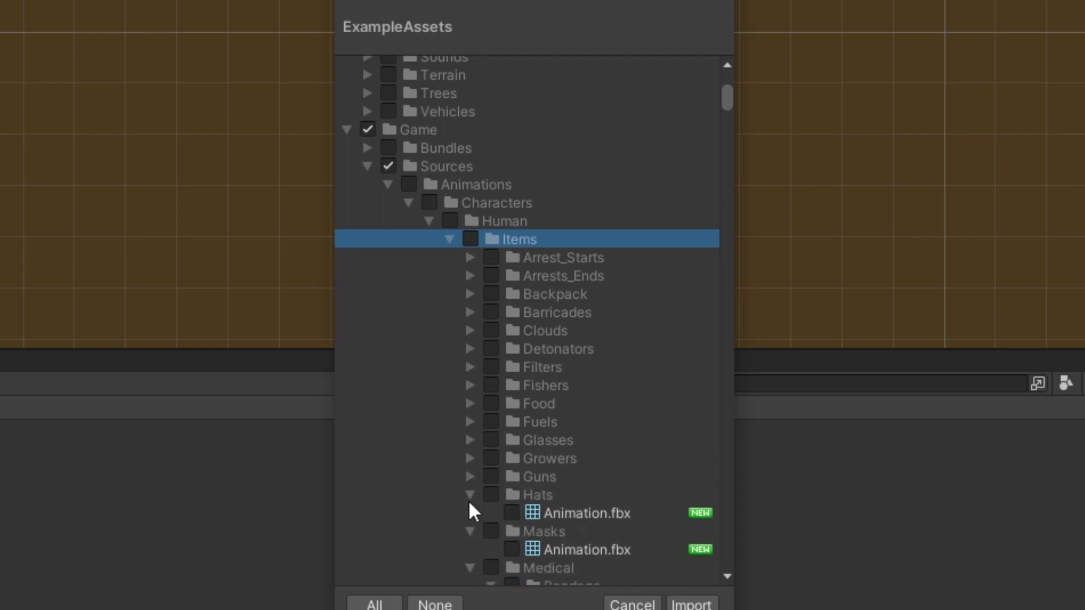
left_click(469, 495)
scroll(468, 499, "down", 5)
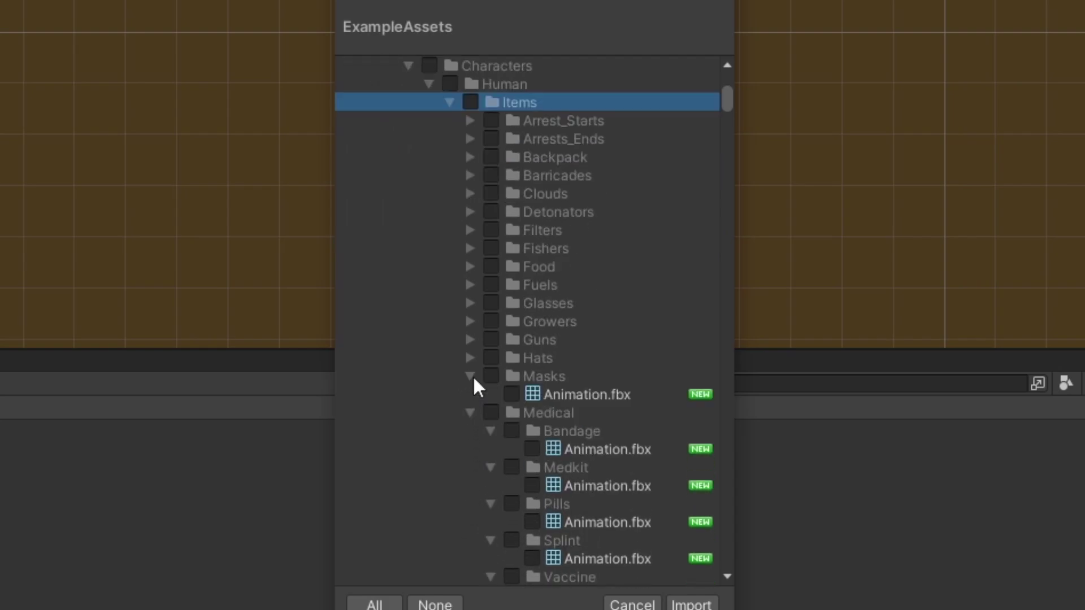
left_click(470, 376)
scroll(471, 386, "down", 10)
left_click(429, 239)
Exclude the Characters, Edit, Generic and Items model folders from the import, collapsing each
left_click(429, 239)
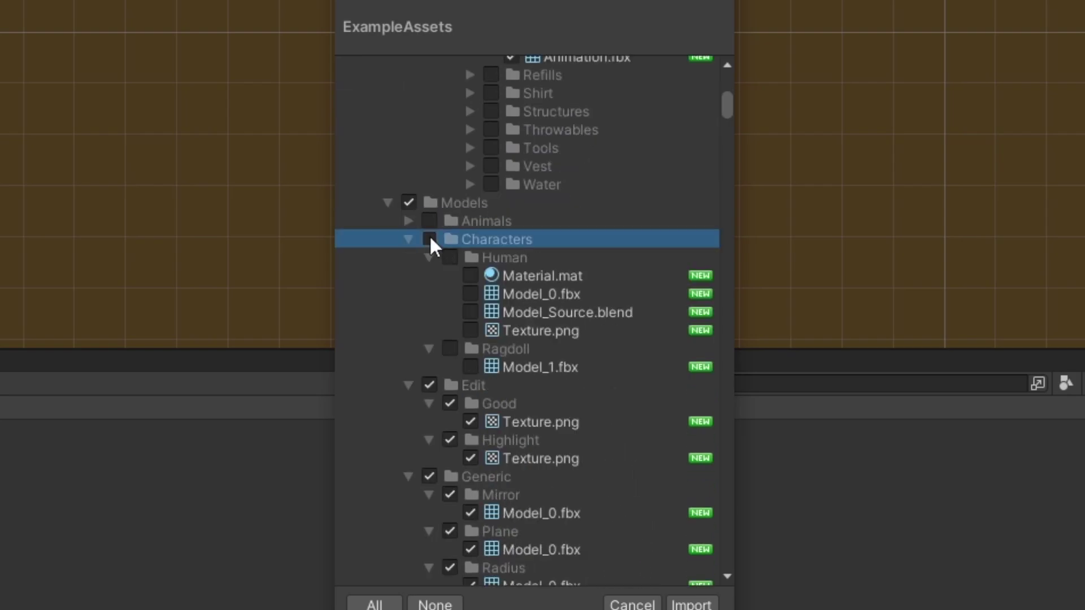
left_click(408, 240)
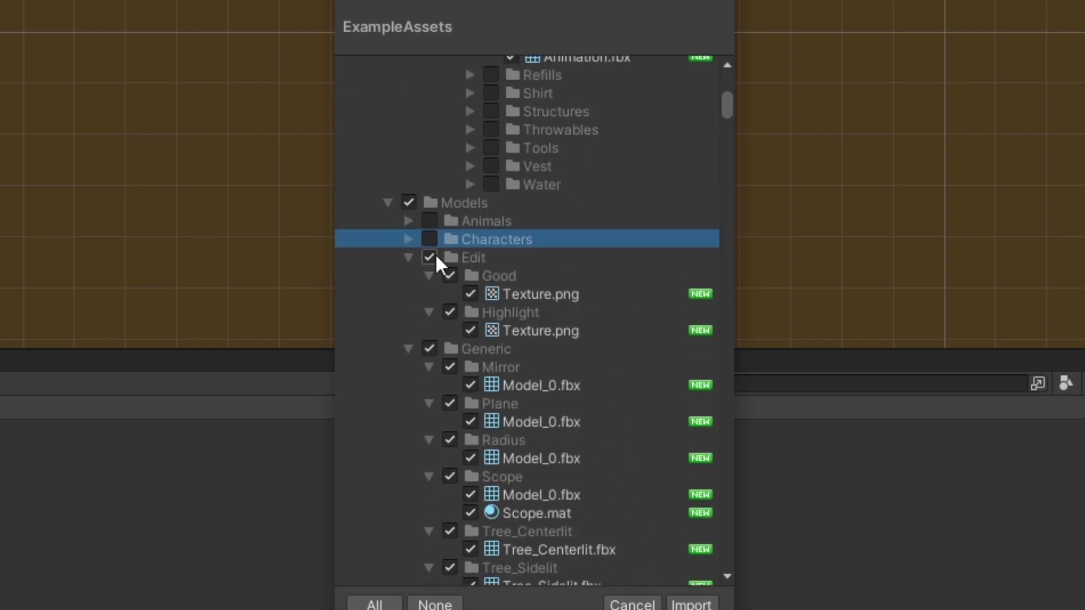
left_click(429, 258)
left_click(406, 258)
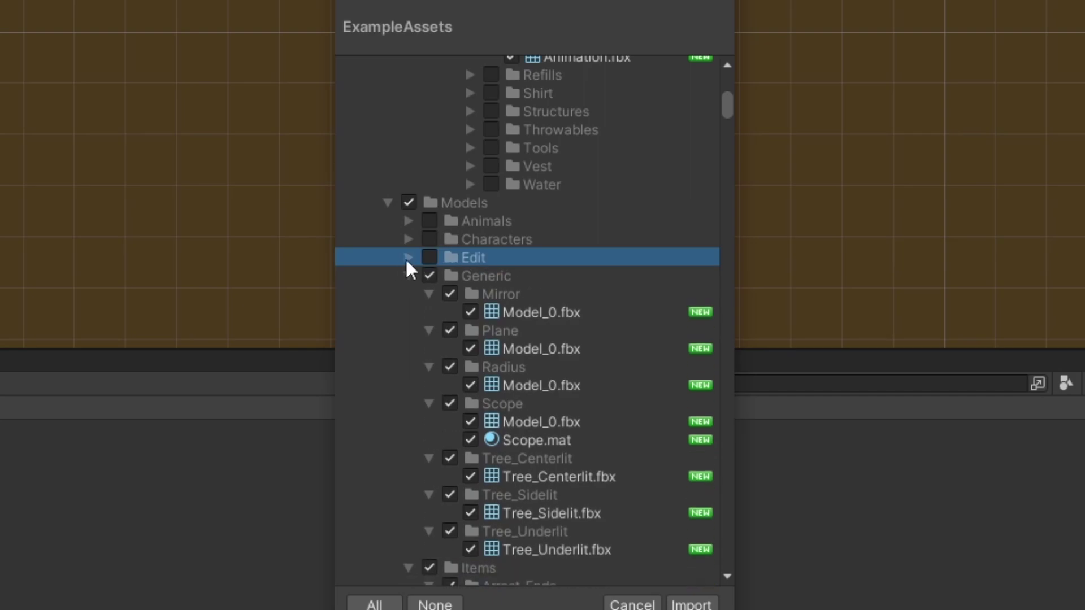
left_click(430, 276)
left_click(411, 276)
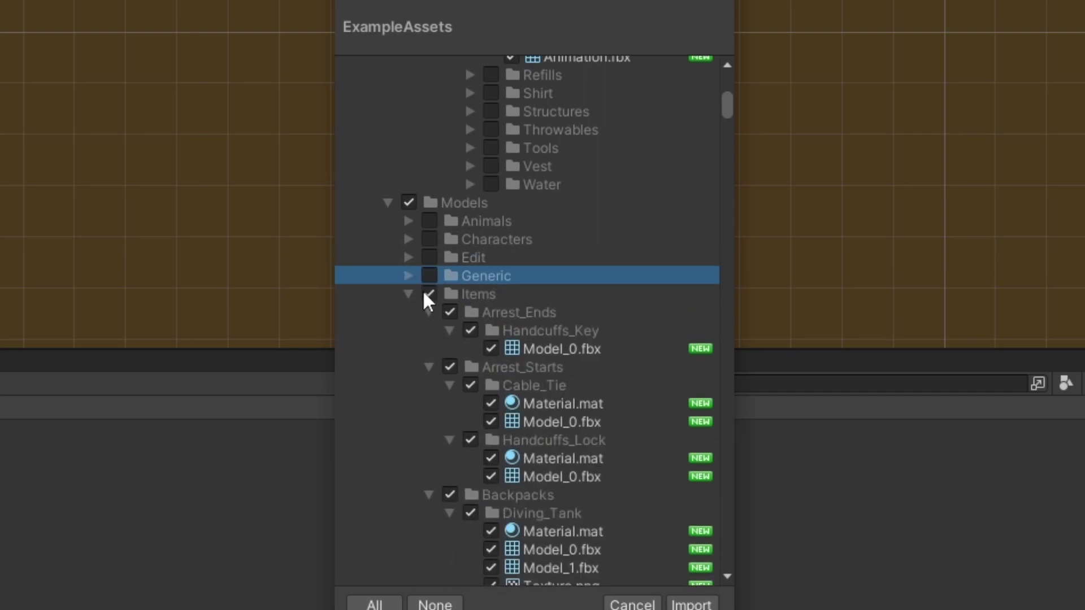
left_click(428, 295)
Collapse the Items subfolders from Arrest_Ends through Festive2021
left_click(431, 312)
left_click(430, 331)
left_click(430, 347)
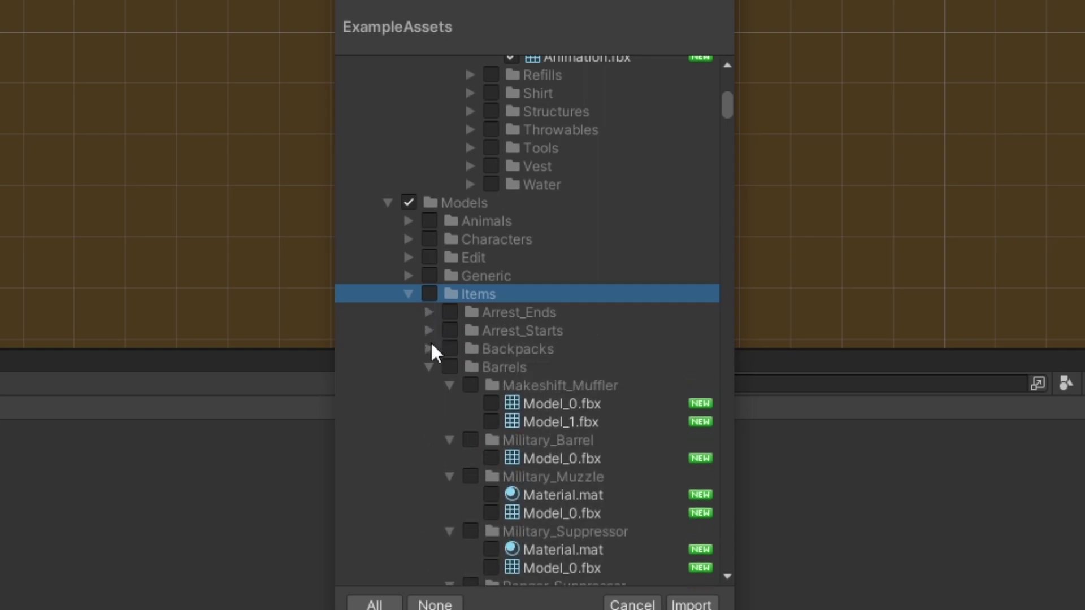
left_click(429, 368)
left_click(428, 386)
left_click(428, 404)
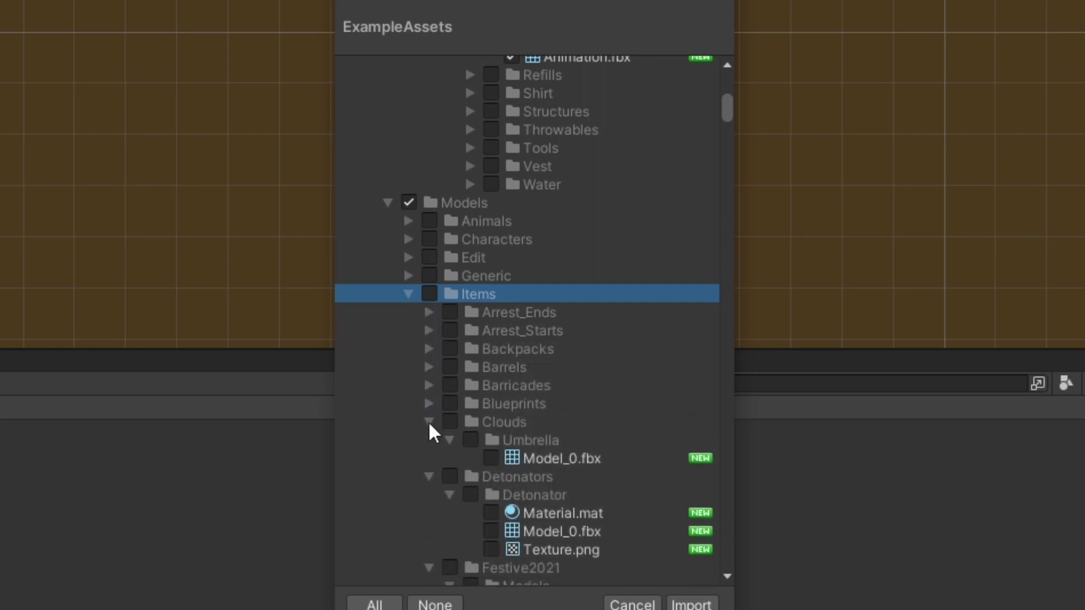
left_click(429, 421)
left_click(430, 440)
left_click(430, 458)
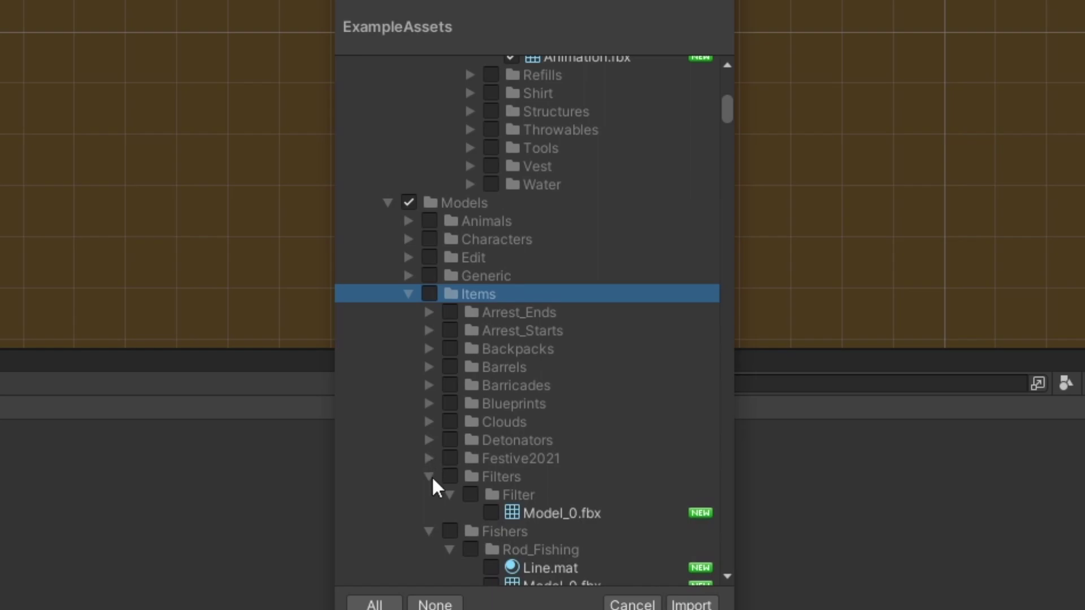
Collapse the Filters, Fishers, Fuels and Glasses item folders
left_click(429, 477)
left_click(430, 495)
left_click(429, 513)
left_click(430, 531)
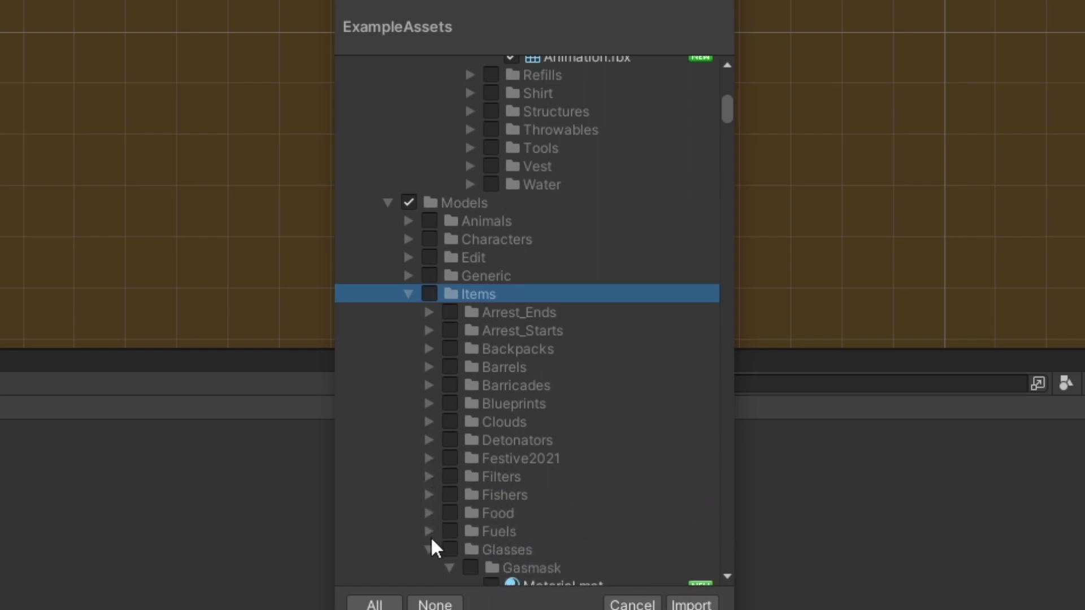
left_click(431, 546)
Collapse the Grips, Growers, Guns and Magazines folders, then open Hats to inspect its files
scroll(431, 537, "down", 4)
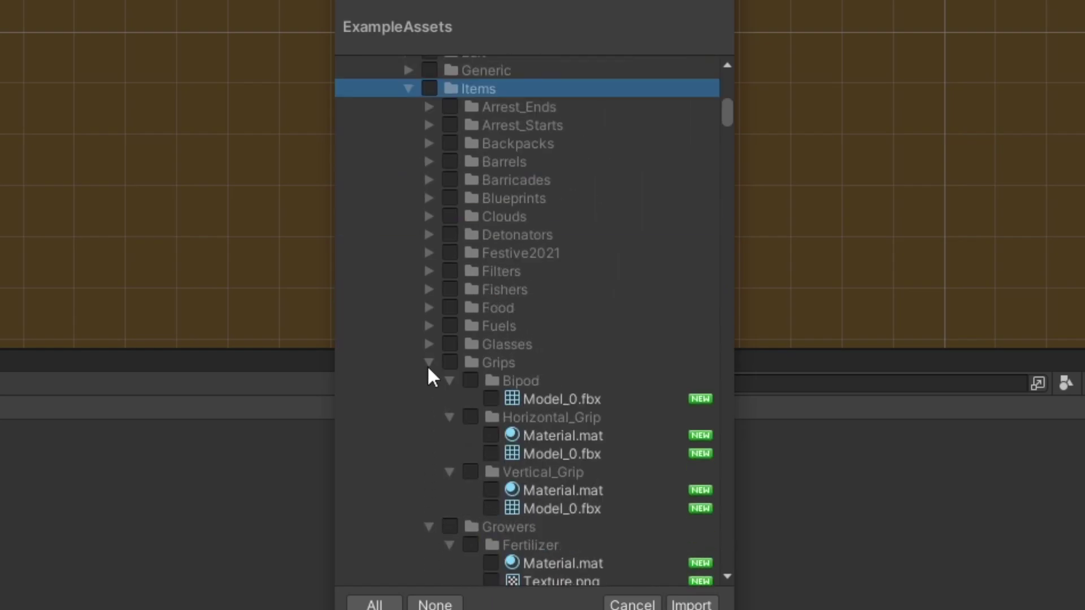
left_click(427, 364)
left_click(427, 382)
left_click(427, 399)
left_click(427, 417)
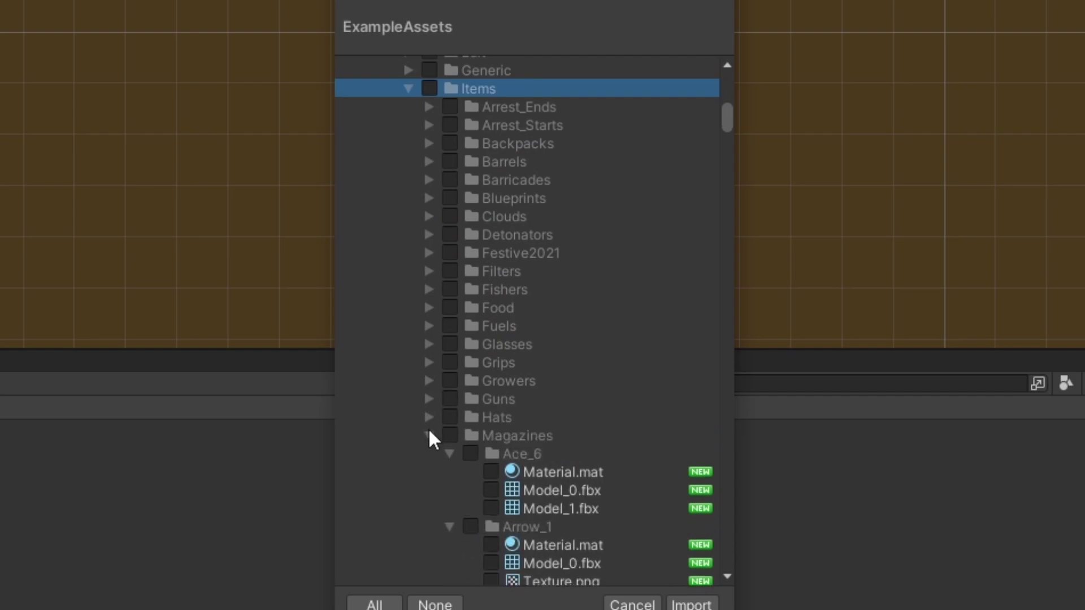
left_click(429, 436)
left_click(428, 401)
left_click(428, 406)
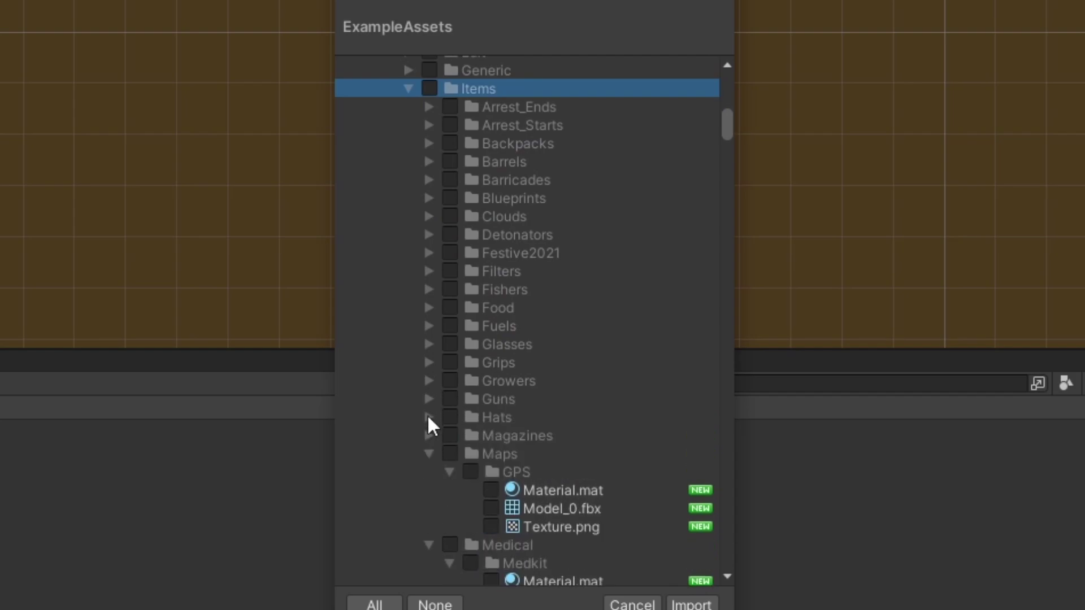
left_click(428, 416)
scroll(496, 404, "down", 4)
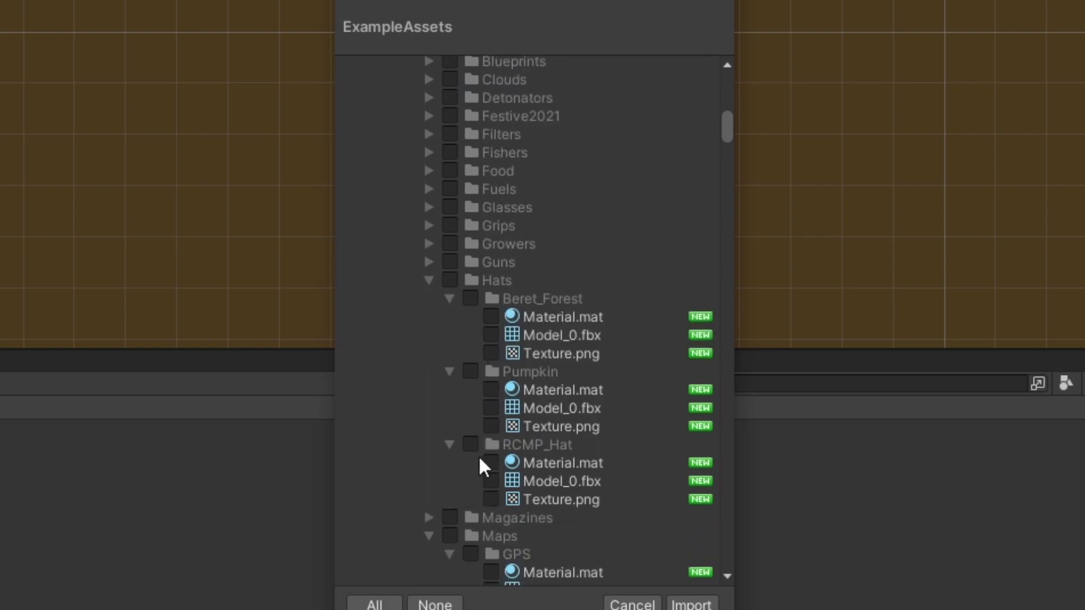
scroll(450, 296, "up", 2)
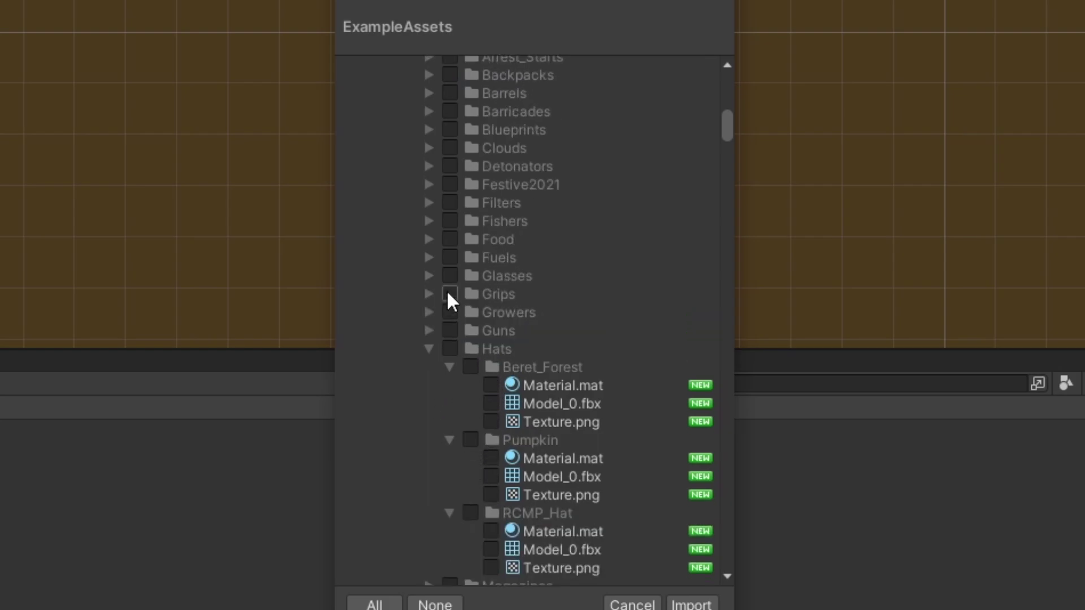
scroll(449, 295, "down", 2)
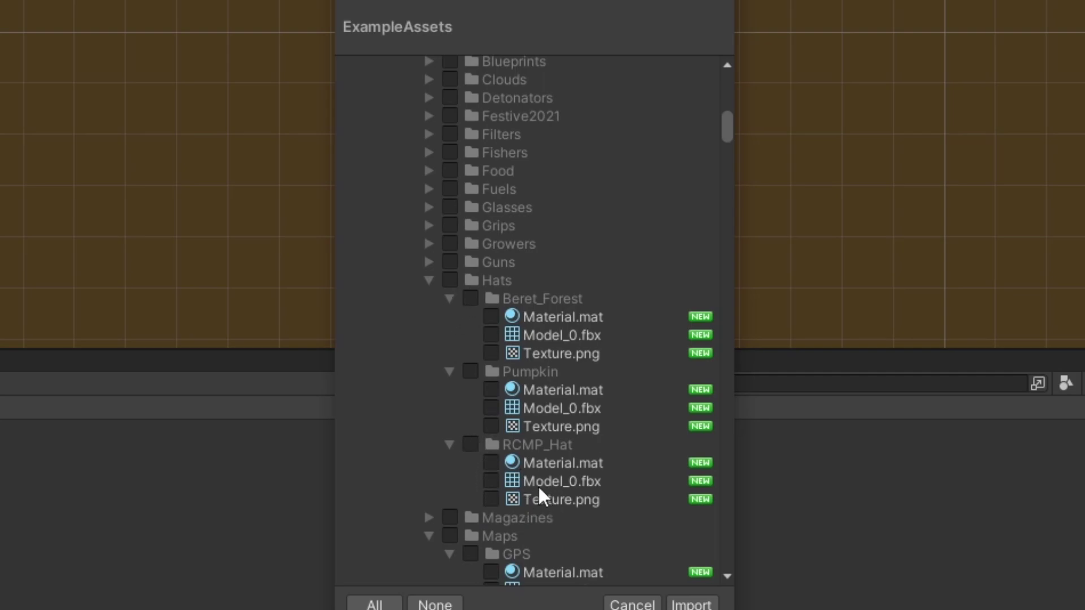
Collapse the Hats, Maps, Medical, Melee and Optics folders
left_click(428, 280)
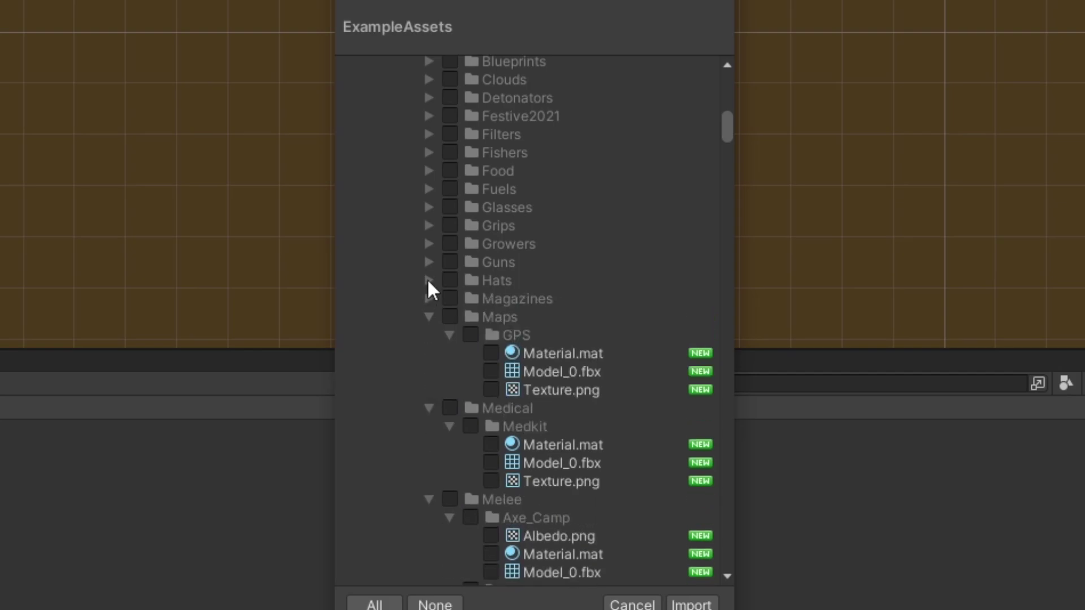
left_click(428, 317)
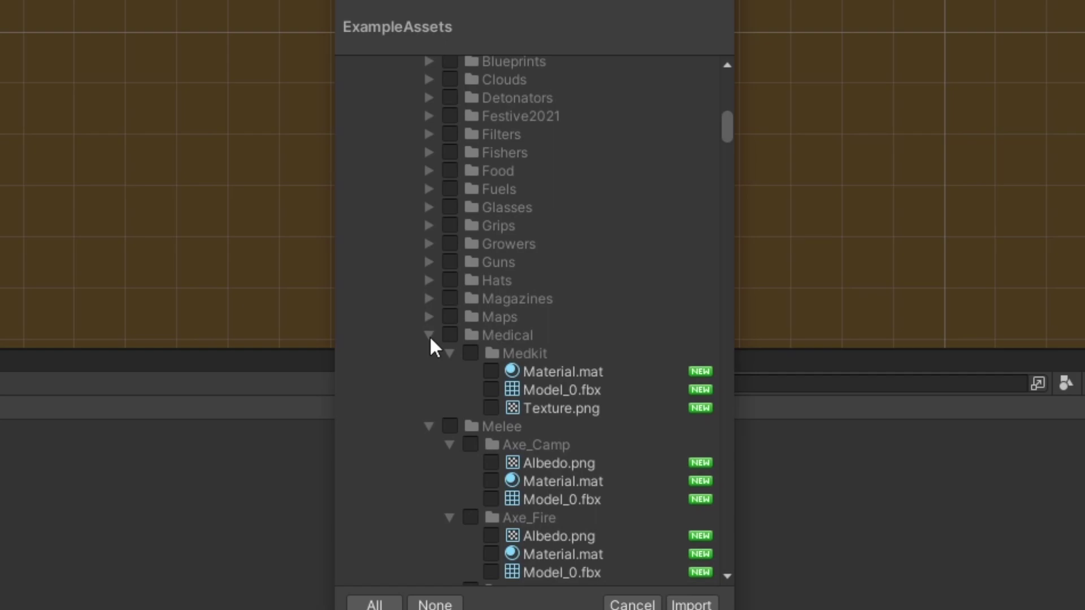
left_click(428, 335)
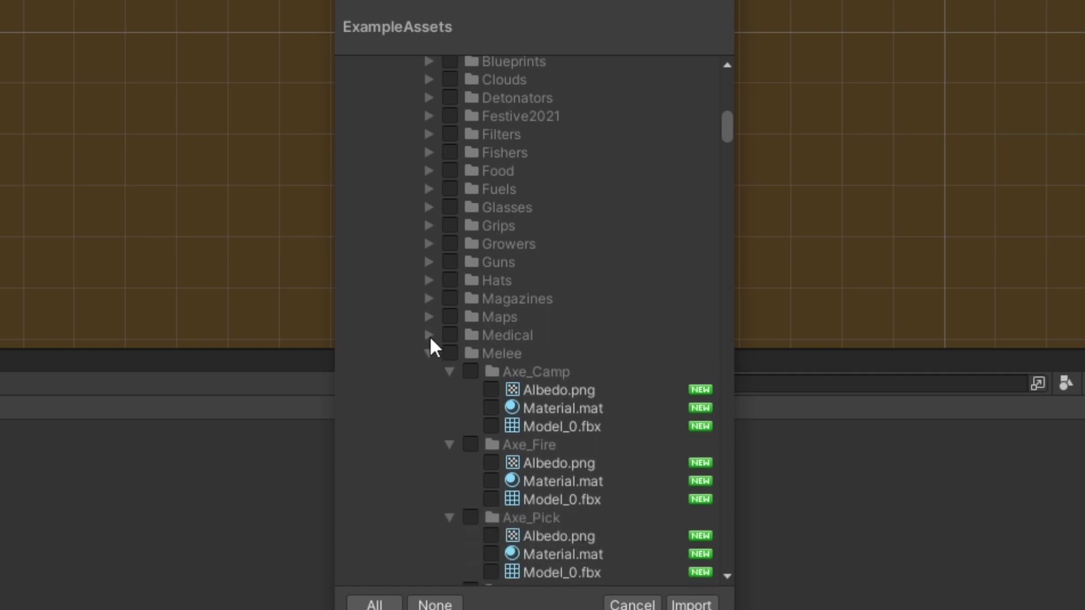
left_click(428, 354)
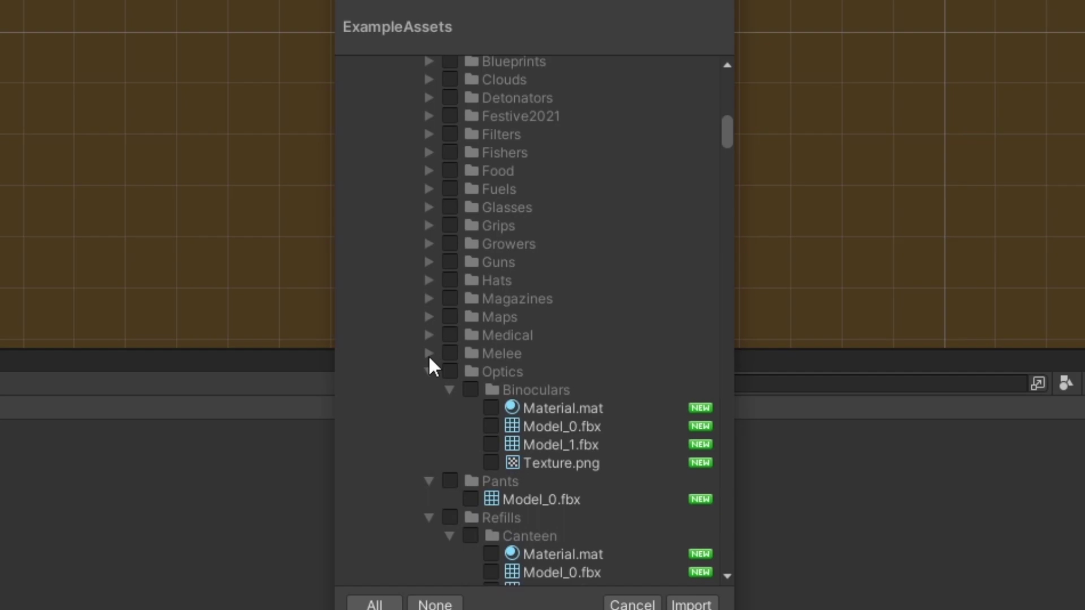
left_click(429, 372)
scroll(429, 366, "down", 3)
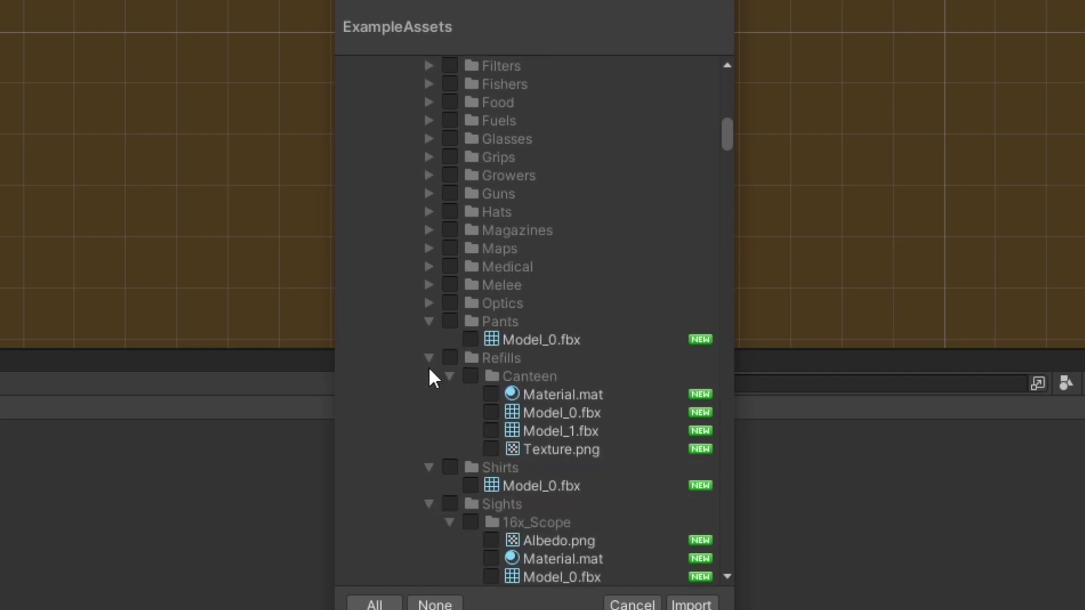
Include the Pants folder and collapse Refills, Shirts, Sights, Structures and Supplies
left_click(444, 325)
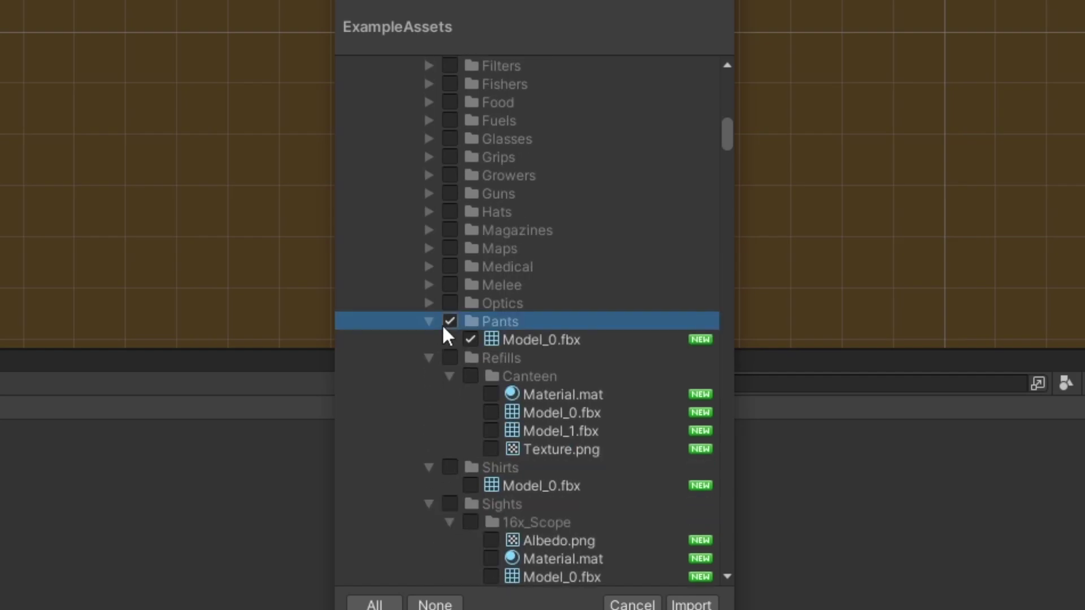
left_click(430, 357)
left_click(430, 376)
left_click(429, 394)
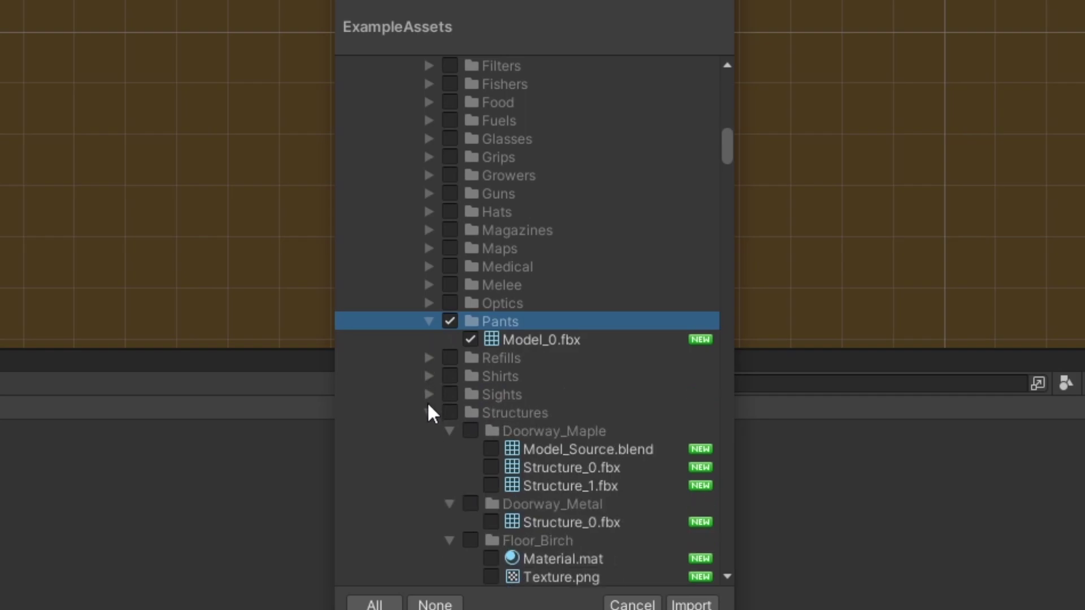
left_click(428, 412)
left_click(428, 431)
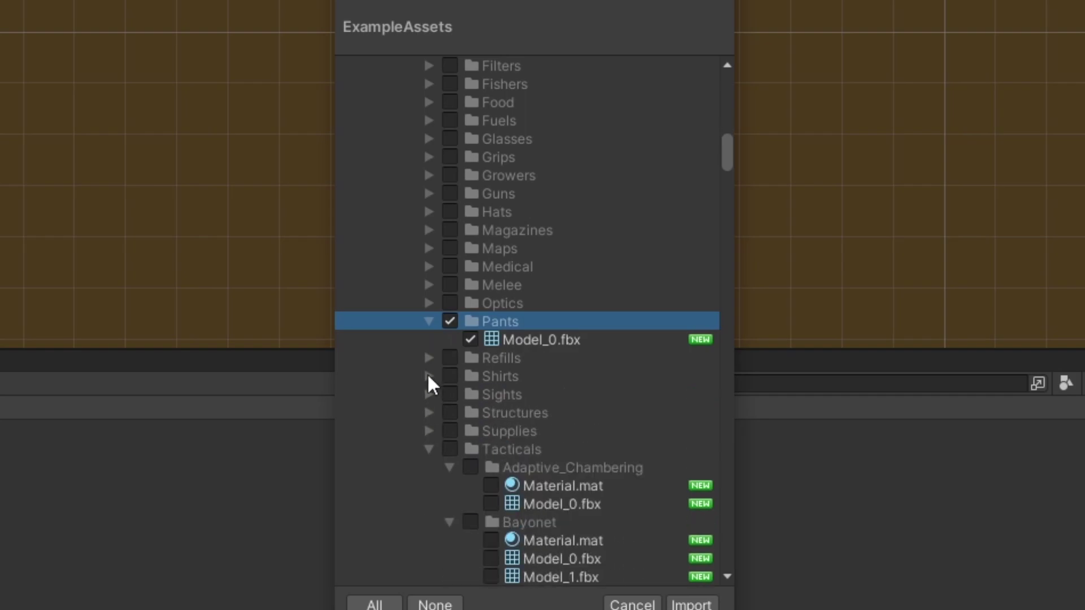
left_click(428, 376)
left_click(428, 375)
Collapse the Tacticals, Throwables, Tools, Vests and Water folders
left_click(428, 450)
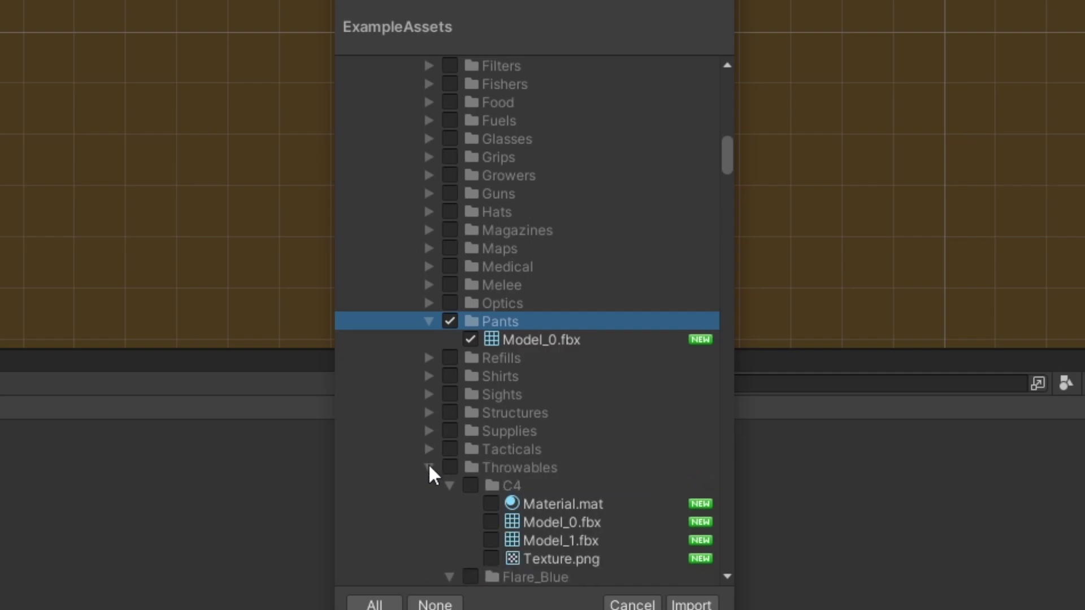
left_click(428, 466)
scroll(431, 470, "down", 3)
left_click(428, 349)
scroll(432, 317, "down", 3)
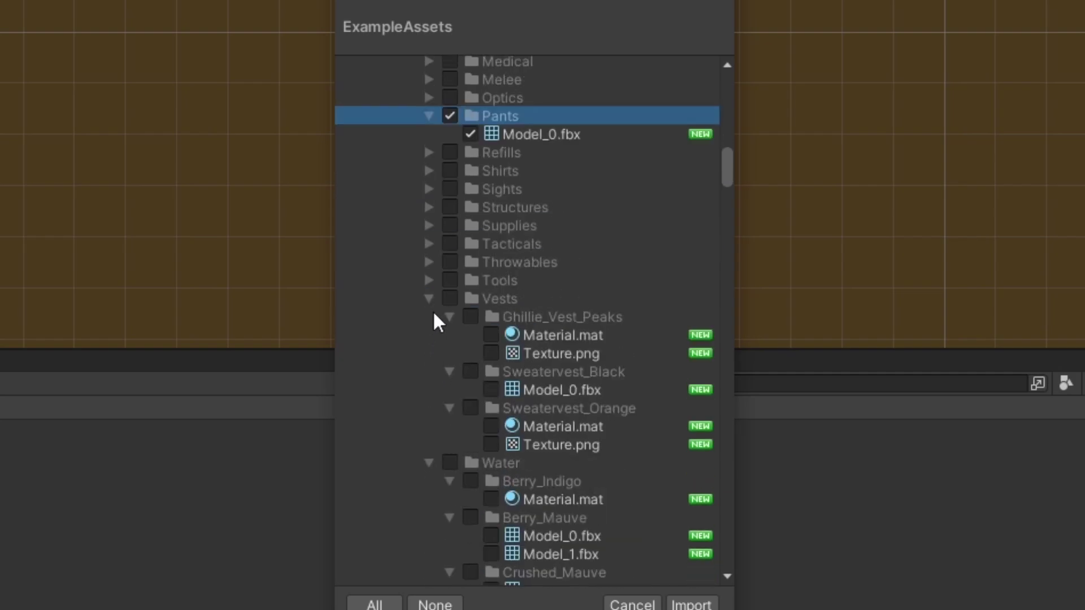
left_click(433, 309)
left_click(428, 298)
left_click(428, 317)
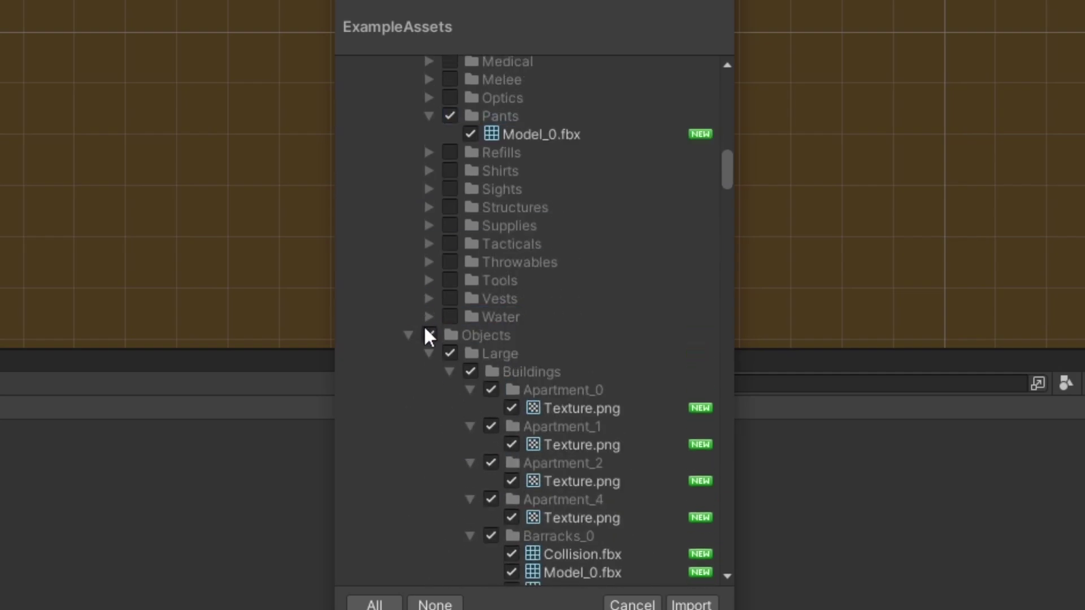
Exclude Objects, Trees, Vehicles, Shaders, Skins and Textures from the import
left_click(429, 336)
left_click(407, 336)
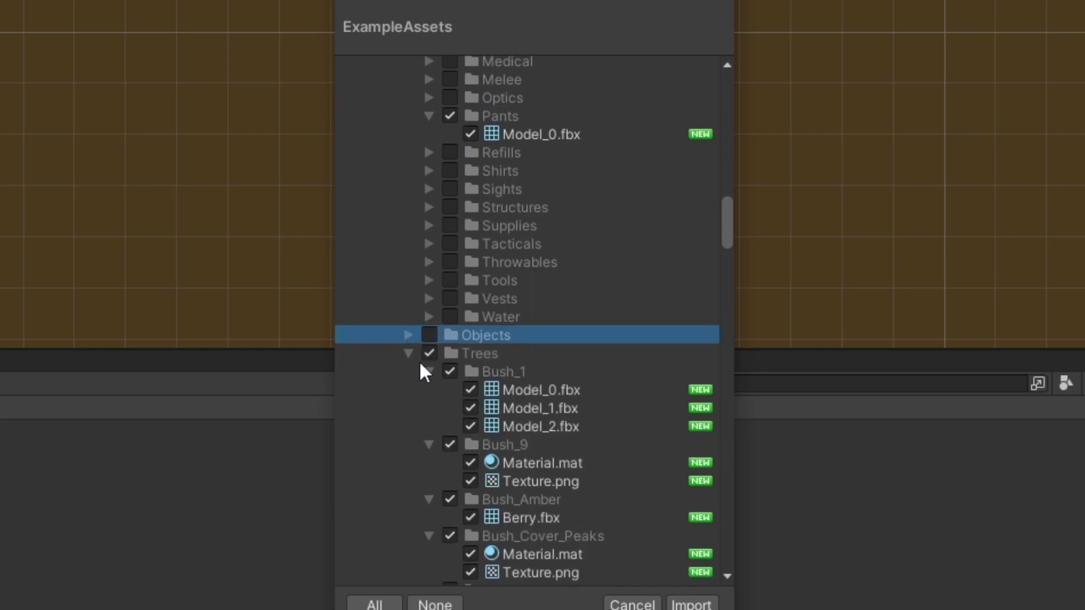
left_click(428, 355)
left_click(409, 353)
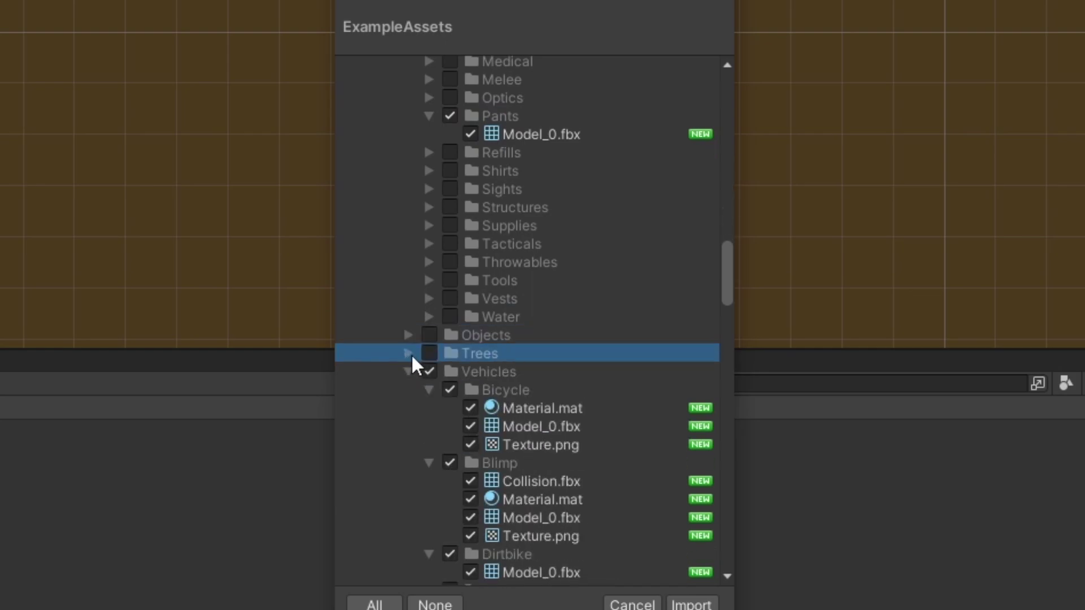
left_click(426, 369)
left_click(409, 372)
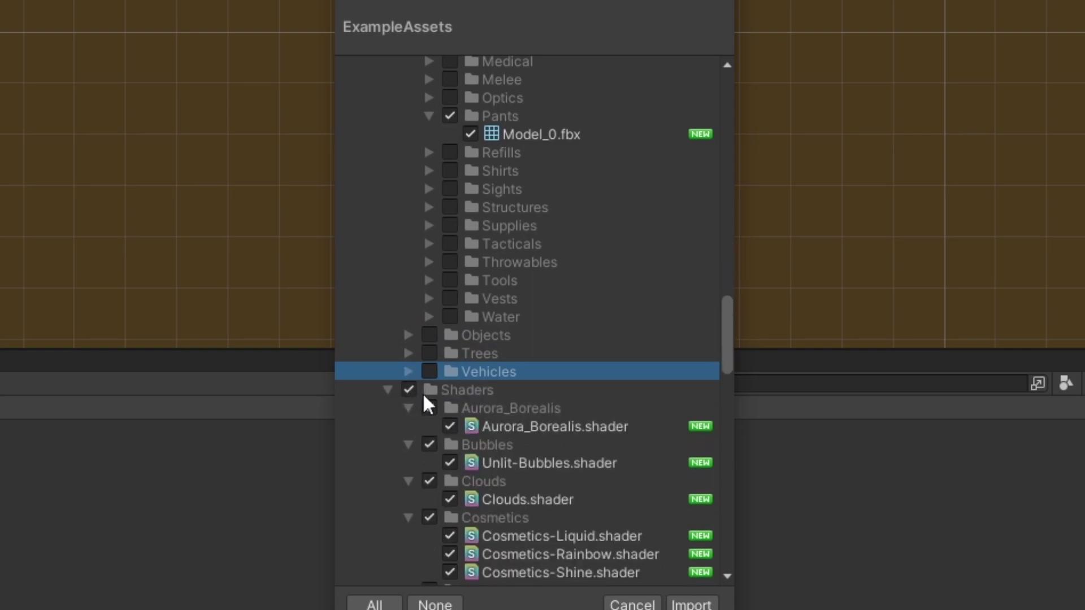
left_click(409, 390)
left_click(387, 390)
left_click(409, 409)
left_click(388, 408)
left_click(408, 426)
left_click(388, 426)
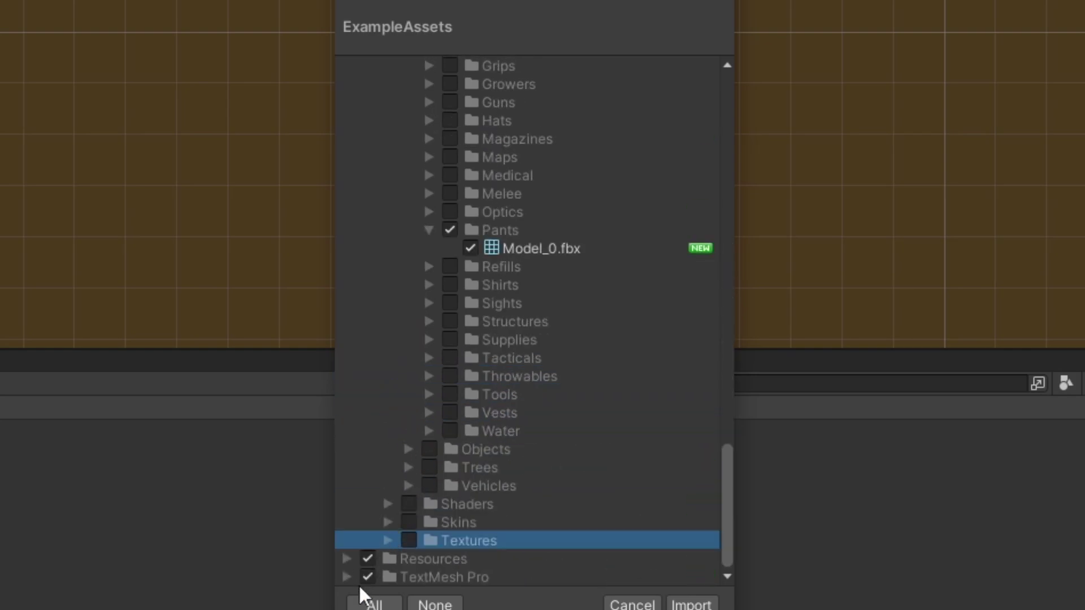
Exclude the Resources and TextMesh Pro folders from the import
left_click(349, 557)
left_click(348, 557)
scroll(385, 514, "down", 10)
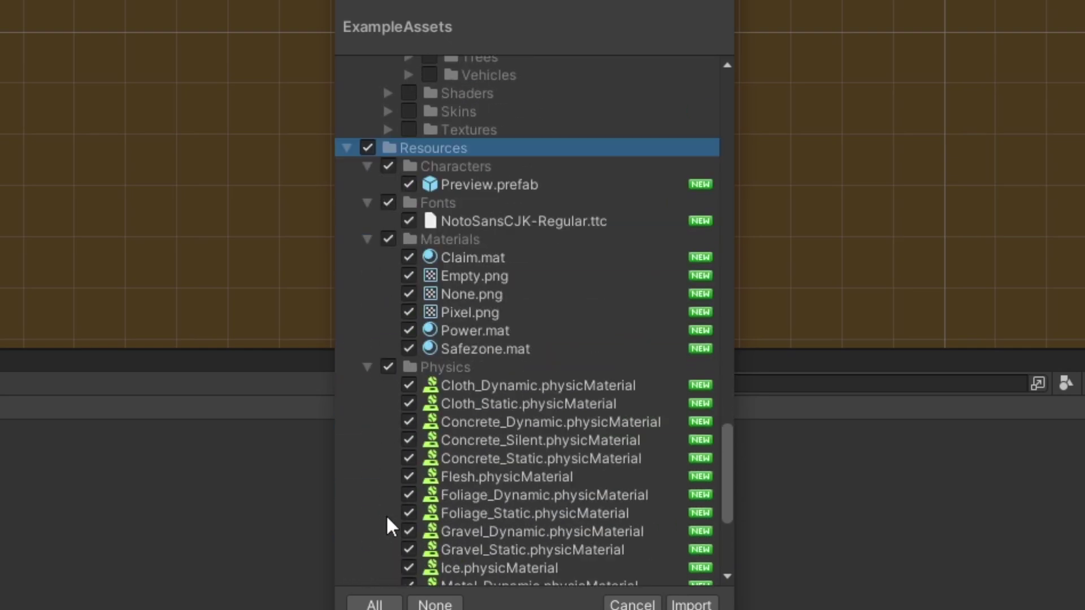
scroll(357, 198, "down", 5)
scroll(357, 198, "up", 7)
left_click(367, 275)
left_click(346, 276)
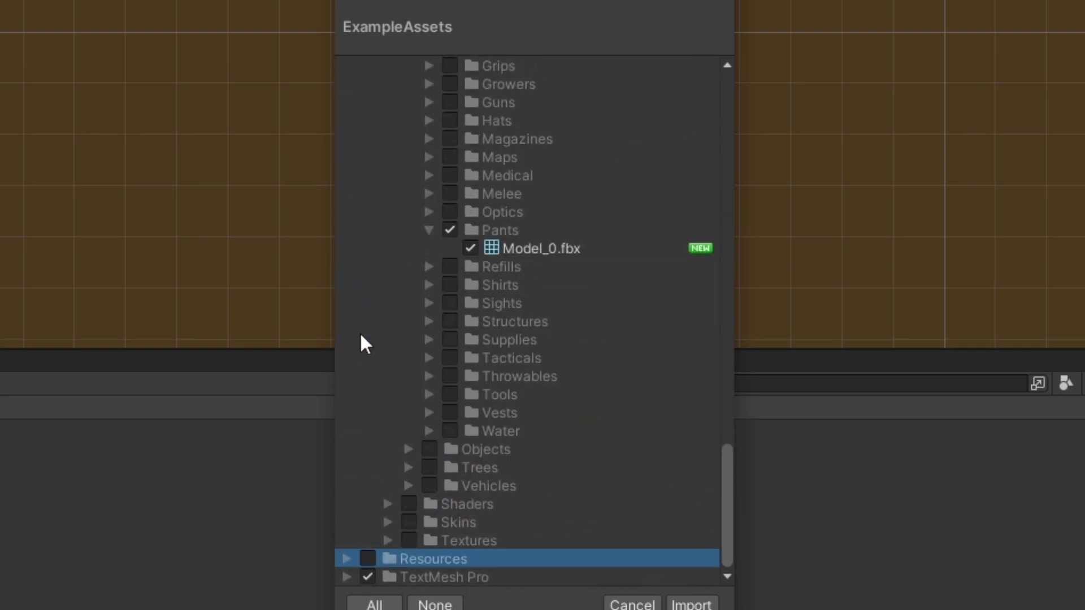
left_click(346, 577)
left_click(368, 378)
Collapse the checked Pants folder under CoreMasterBundle Items
scroll(346, 376, "up", 10)
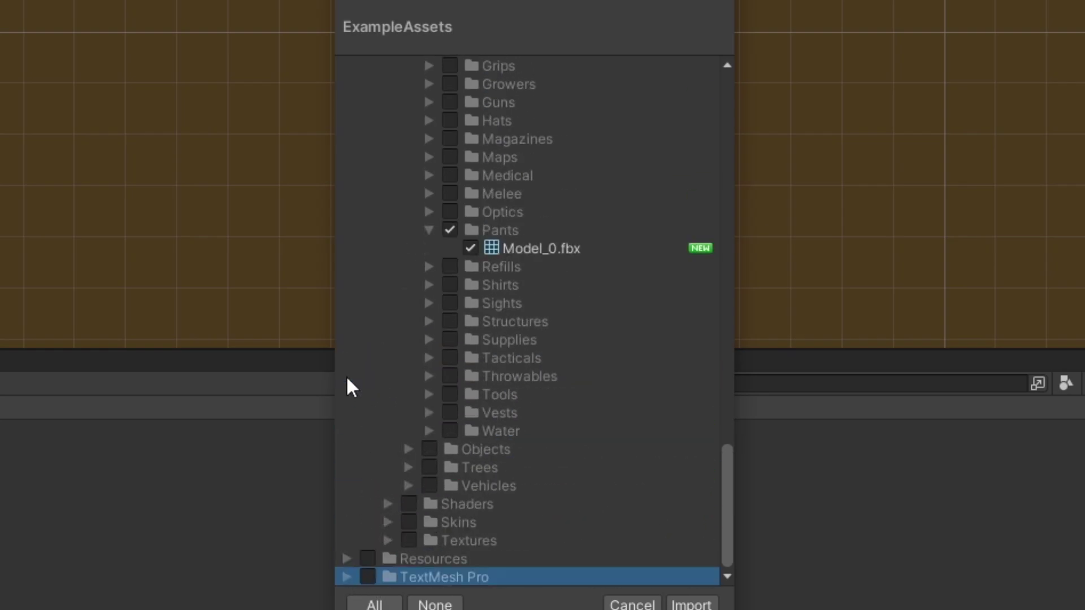
scroll(348, 389, "down", 1)
scroll(349, 394, "down", 3)
scroll(625, 472, "up", 8)
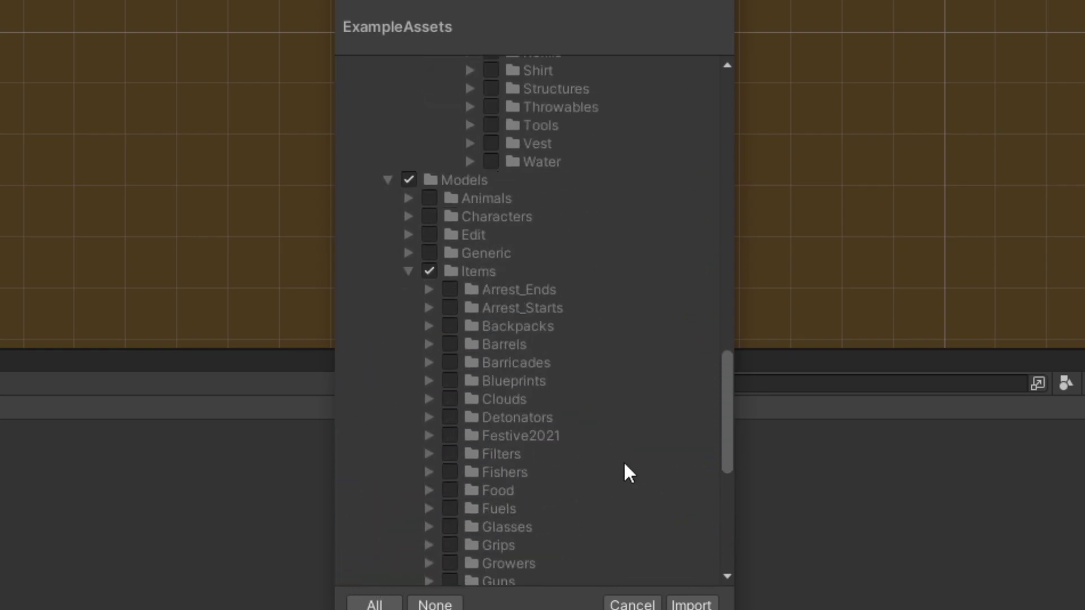
scroll(463, 284, "down", 8)
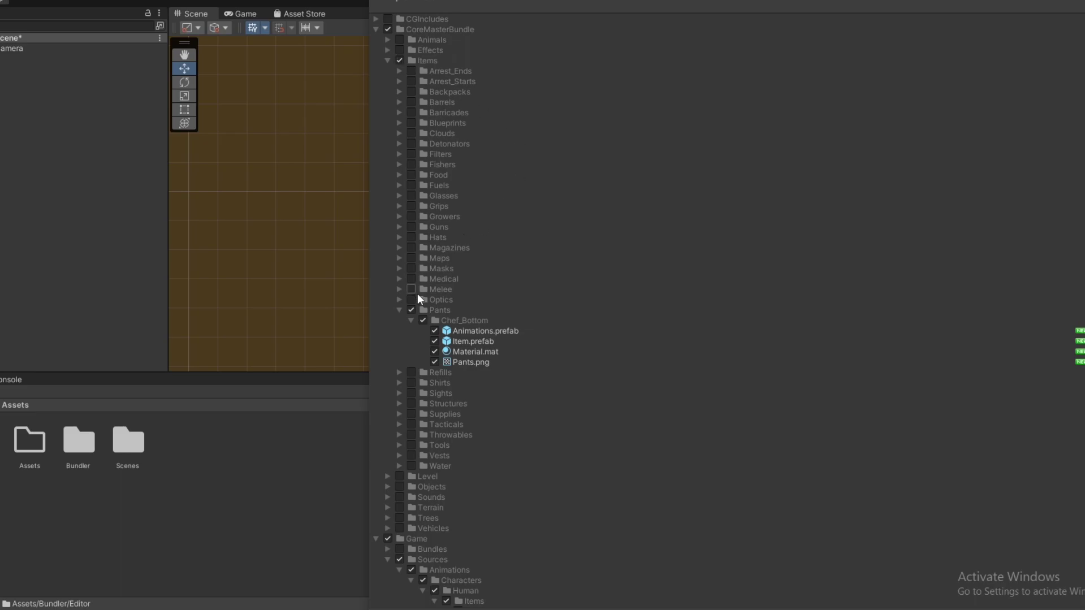
left_click(399, 311)
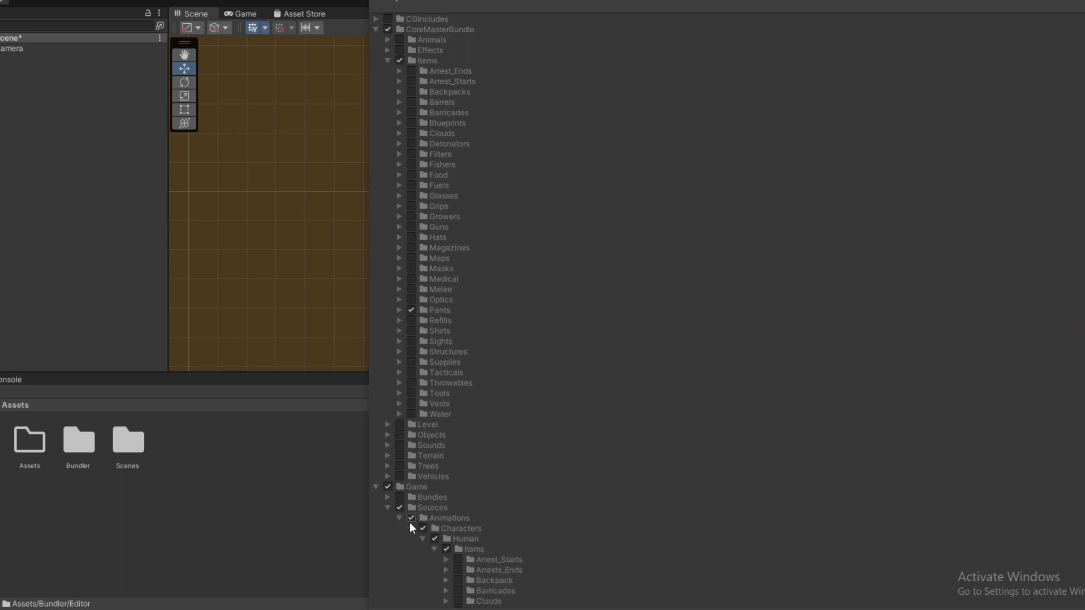
Collapse the Pants animations folder and the Pants folder under Models Items
scroll(432, 538, "down", 8)
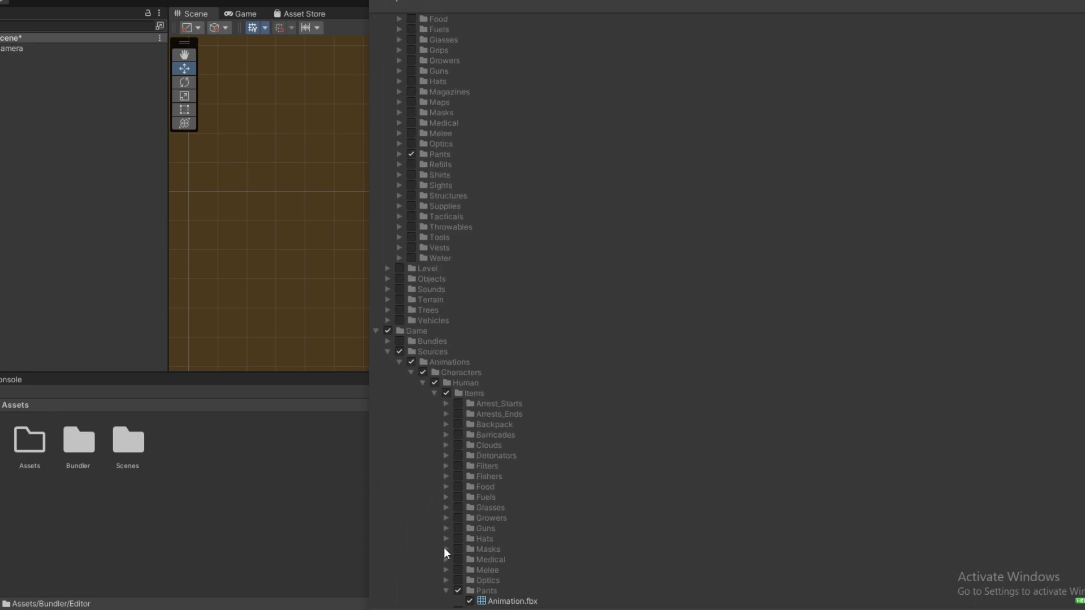
left_click(443, 475)
scroll(443, 476, "down", 3)
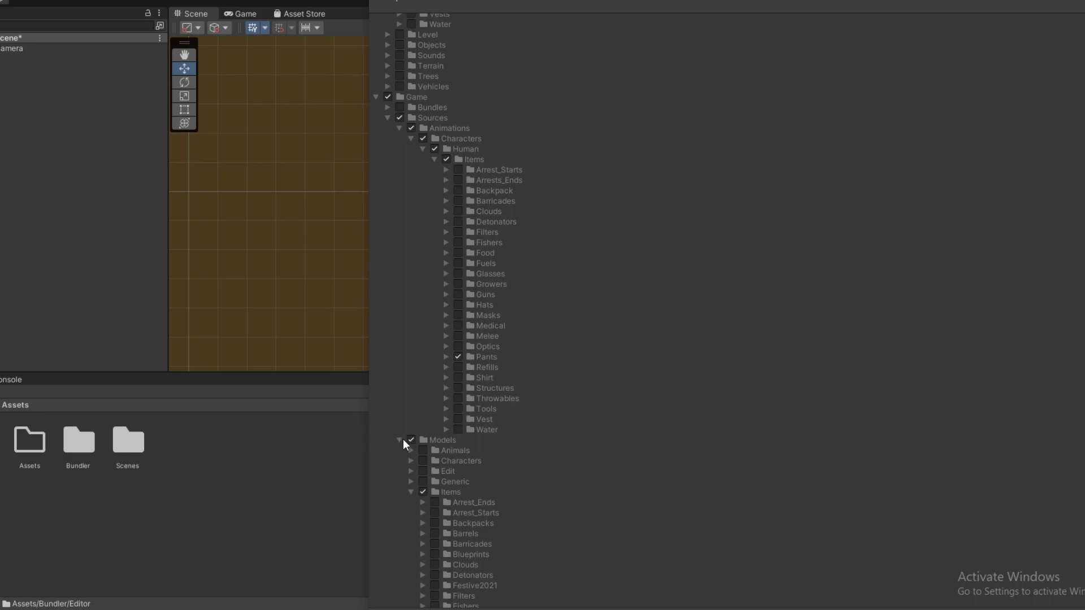
scroll(415, 500, "down", 5)
left_click(422, 546)
left_click(421, 546)
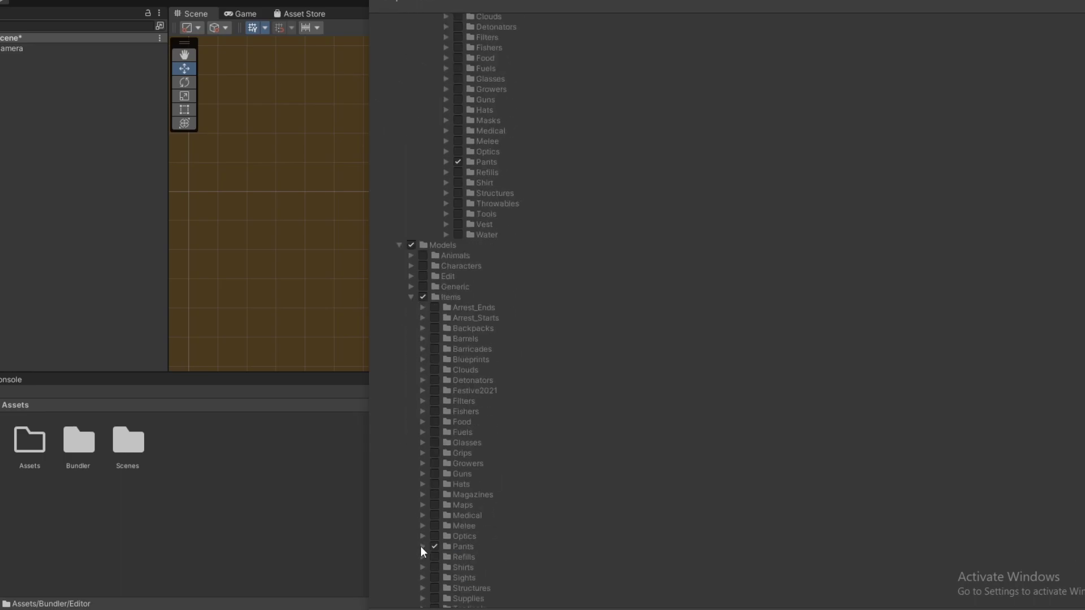
scroll(421, 546, "down", 3)
scroll(418, 424, "up", 15)
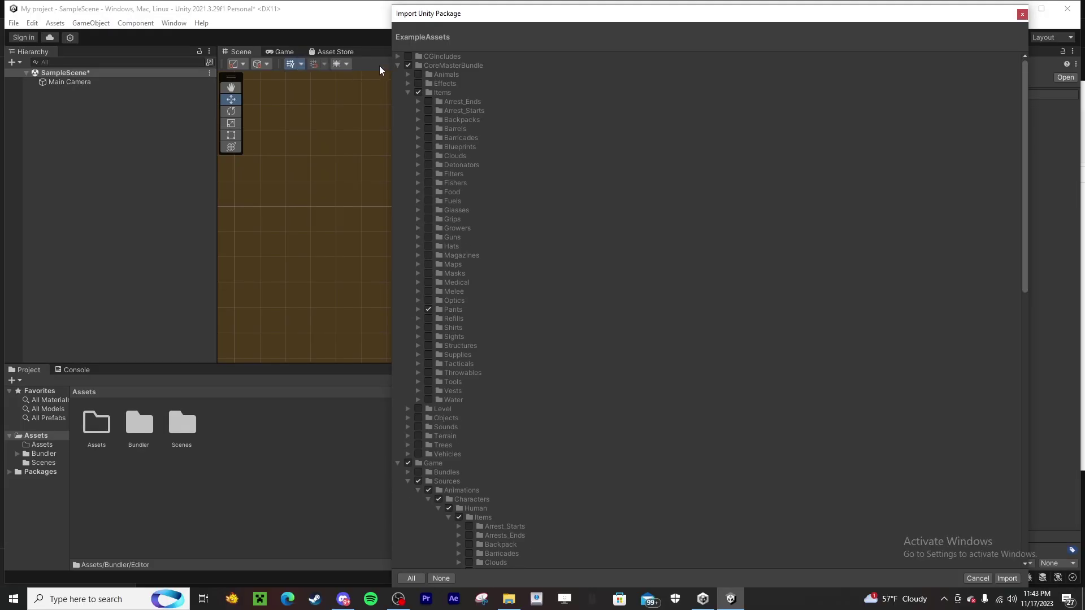
Import the chosen assets and move CoreMasterBundle and Game into the Assets folder
left_click(1006, 578)
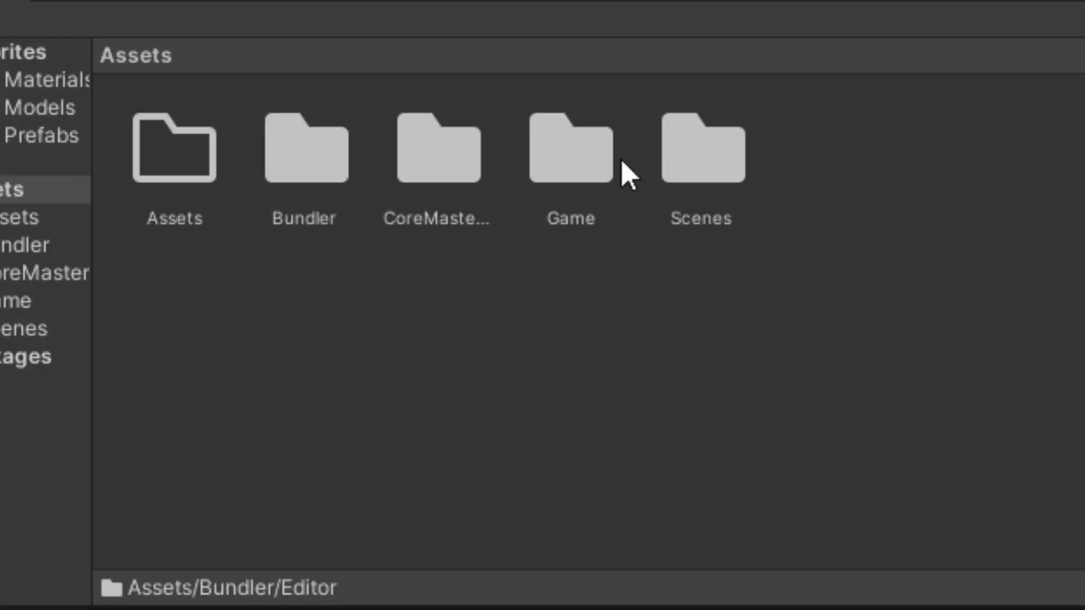
left_click(236, 429)
left_click(452, 155, "ctrl")
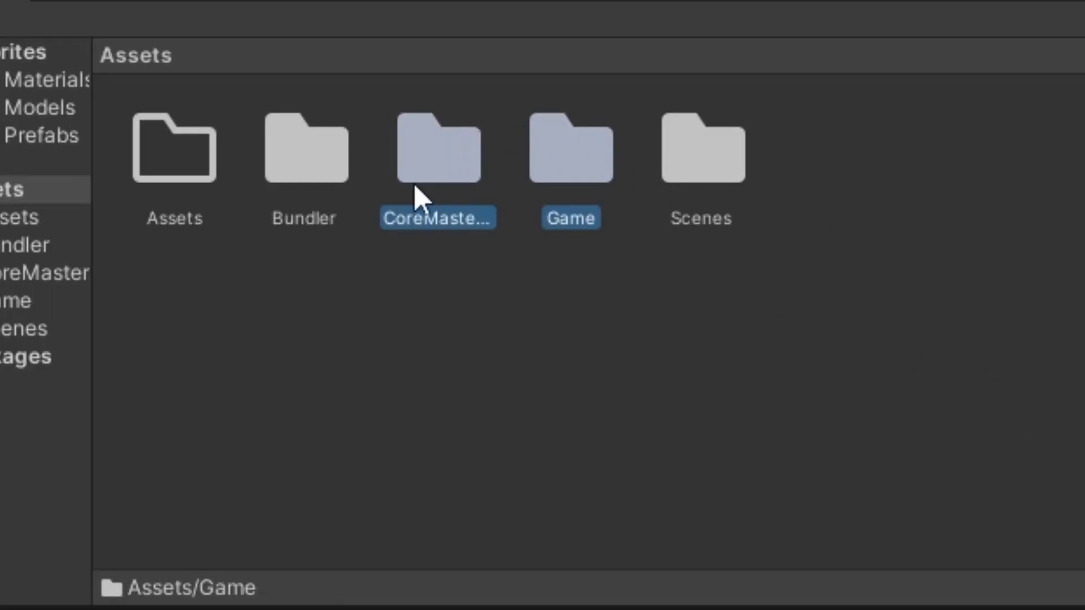
left_click_drag(558, 170, 170, 213)
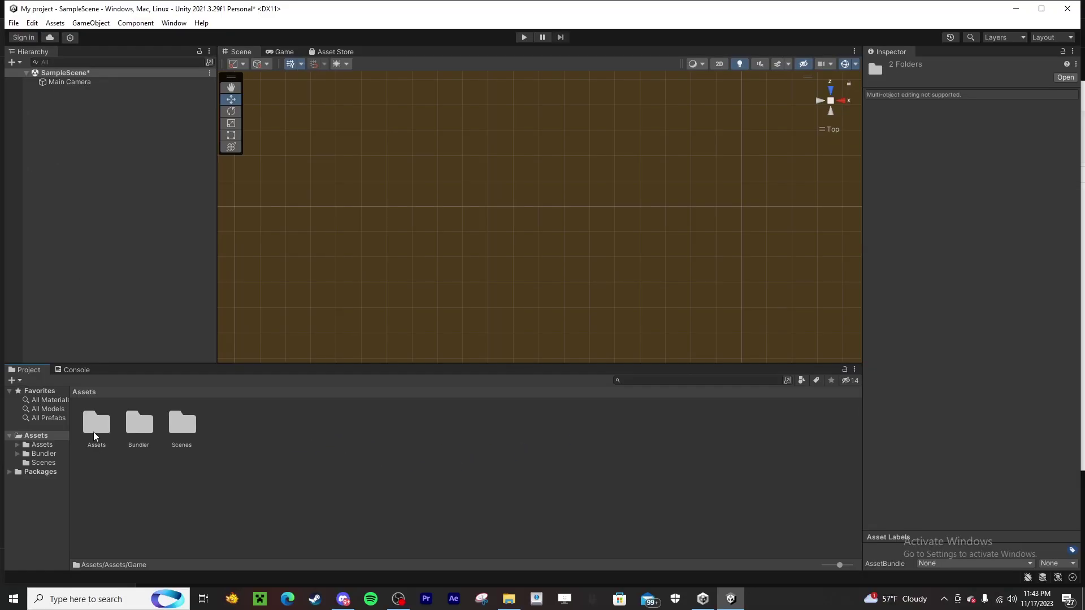
Browse CoreMasterBundle > Items > Pants, then Models > Items > Pants to reach Model_0
double_click(90, 435)
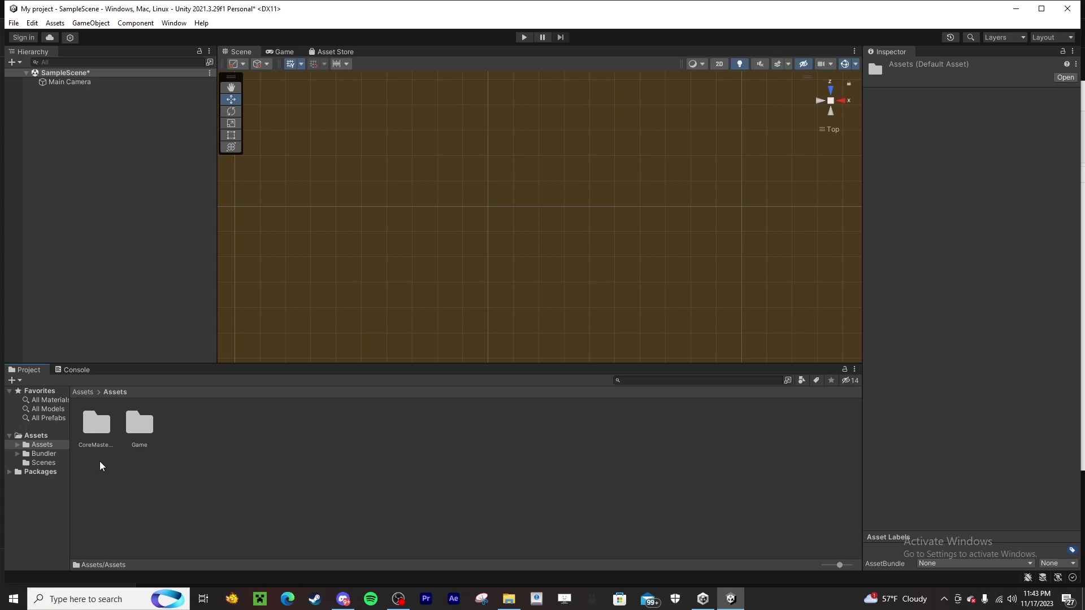
double_click(92, 434)
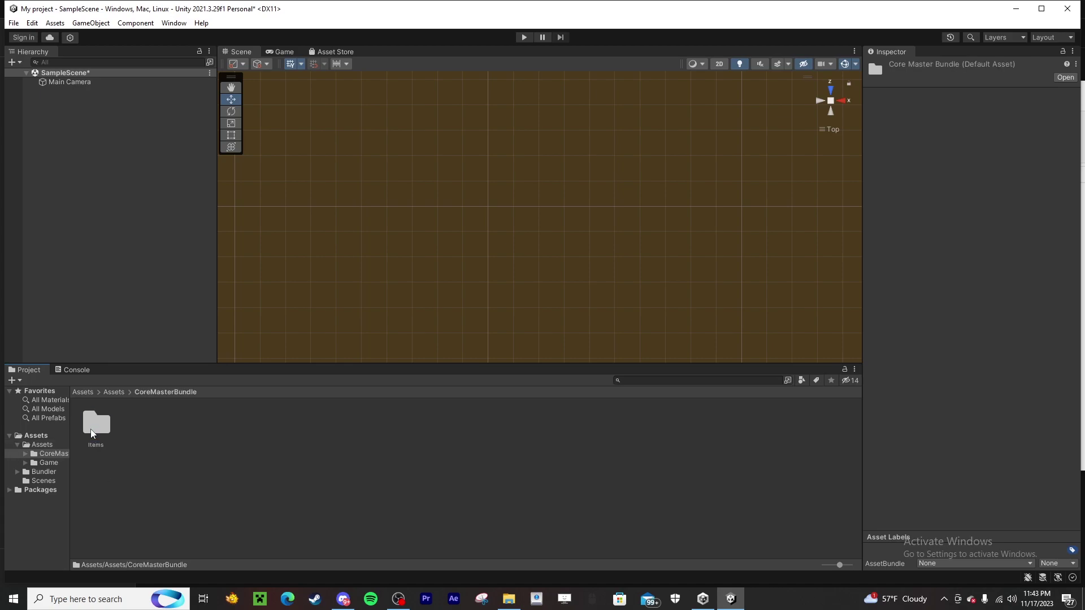
double_click(92, 433)
double_click(92, 434)
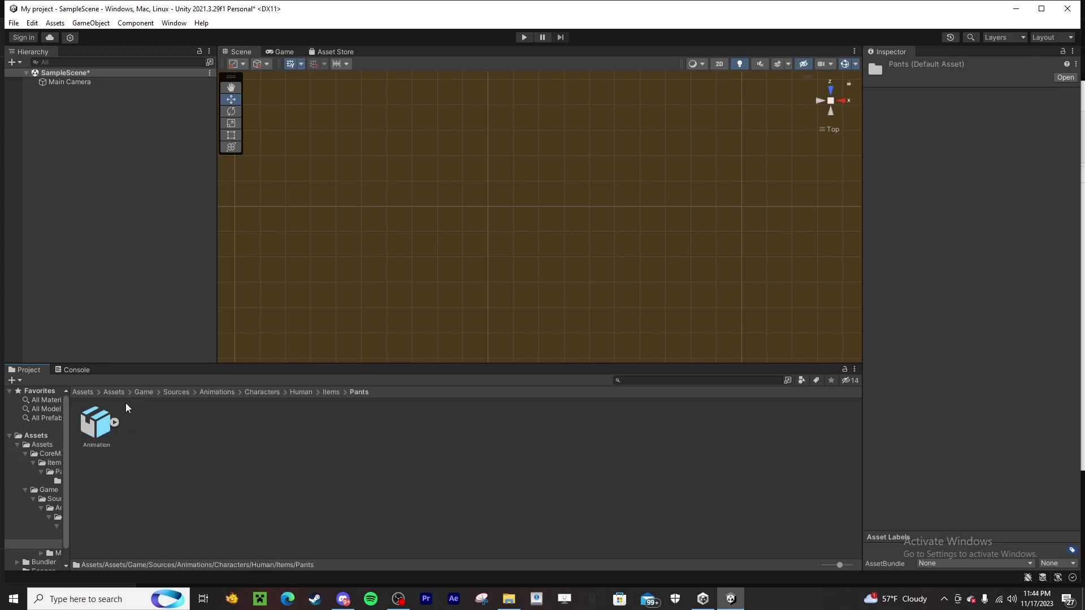
left_click_drag(70, 497, 147, 497)
left_click(66, 553)
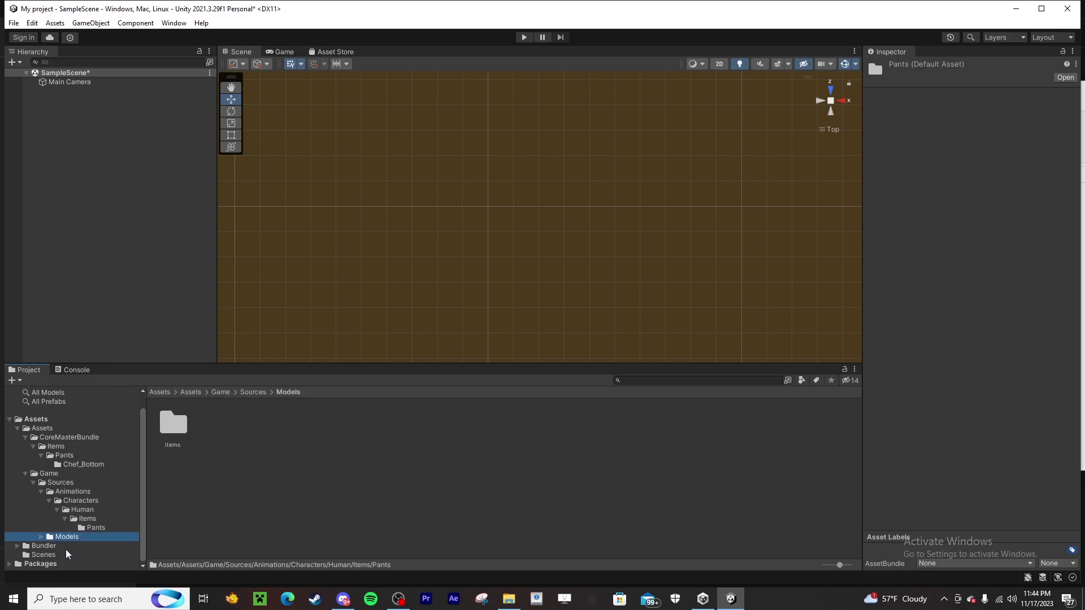
double_click(172, 440)
double_click(173, 442)
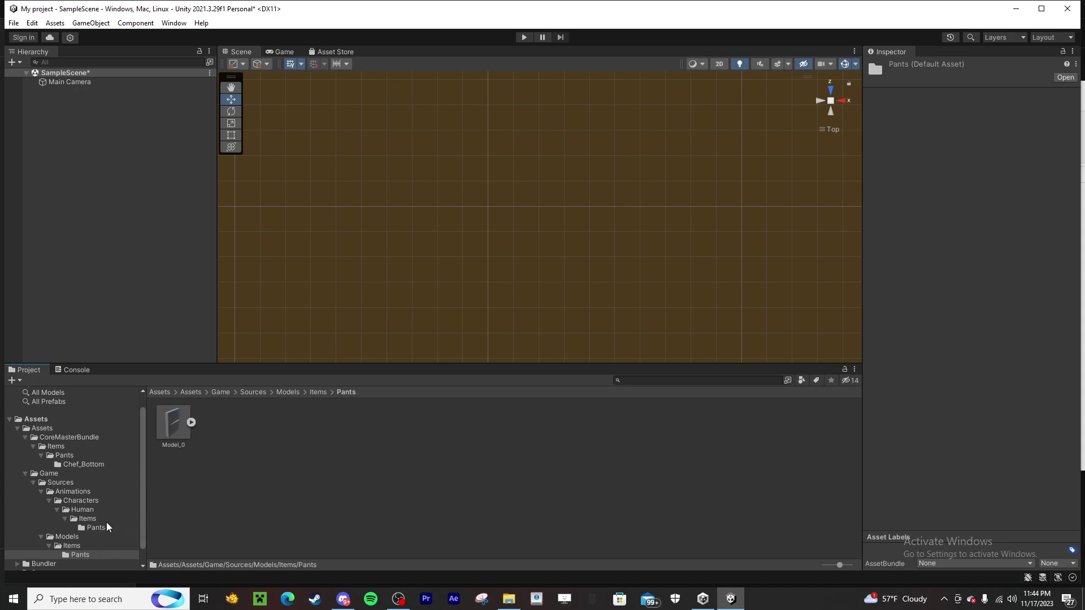
scroll(119, 517, "up", 1)
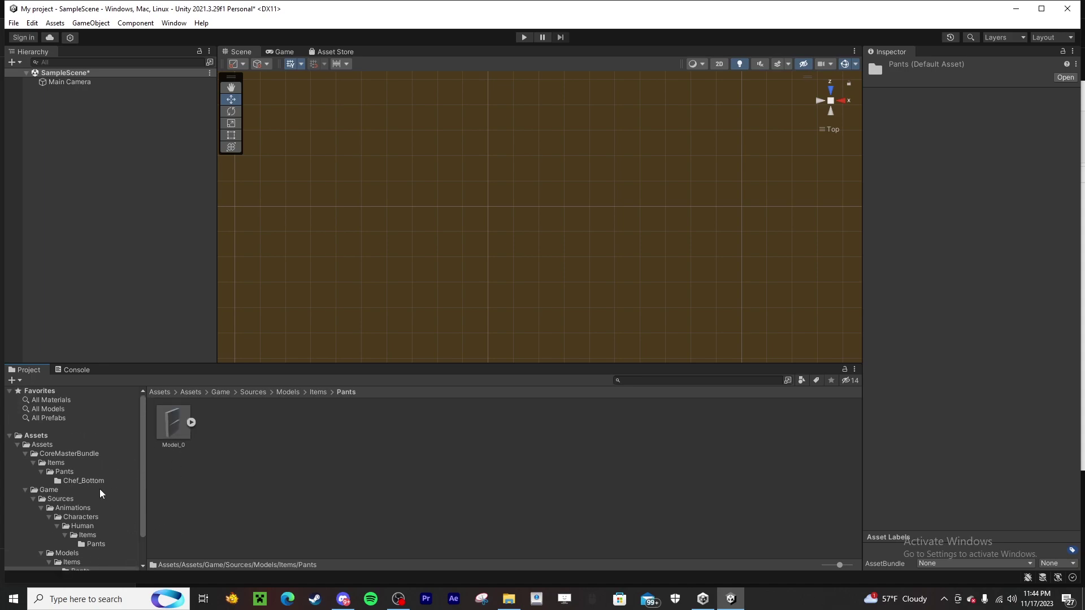
Place the Chef_Bottom Item prefab into the scene and frame it in view
left_click(72, 481)
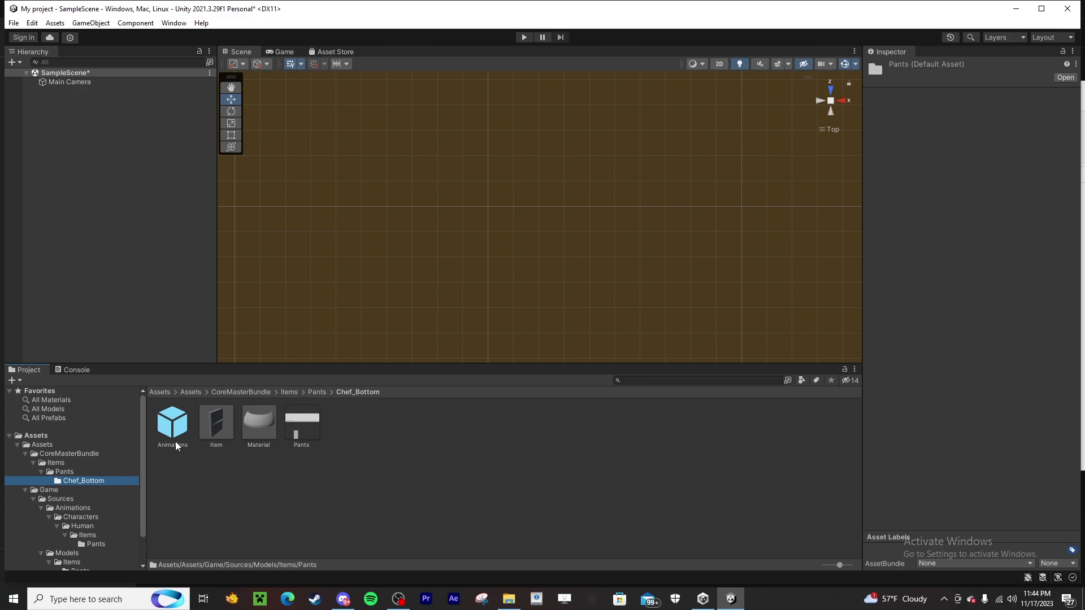
left_click(217, 430)
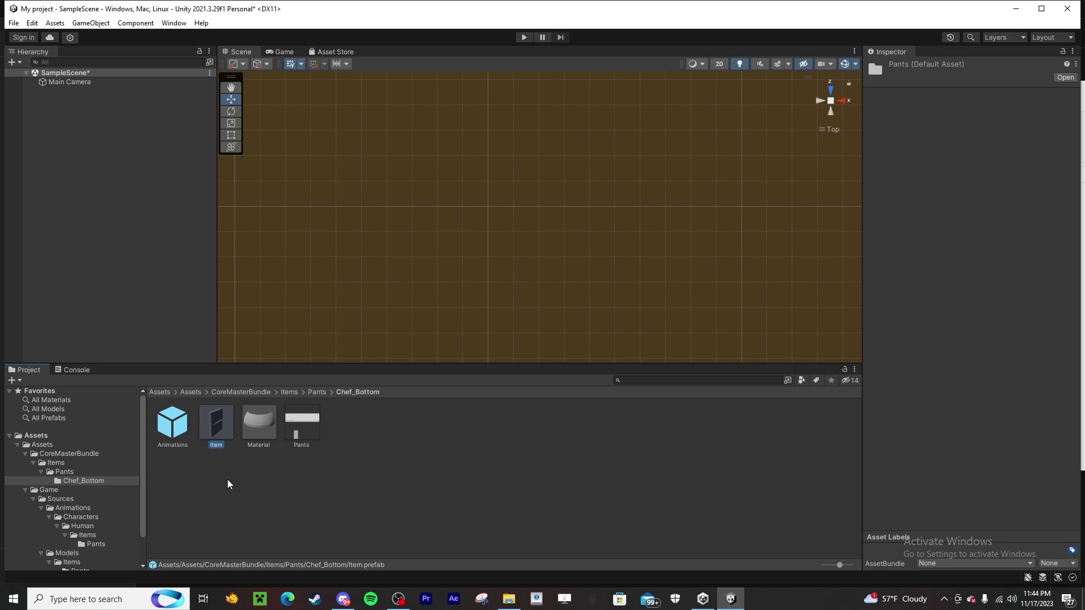
left_click_drag(215, 432, 488, 207)
scroll(465, 198, "up", 5)
scroll(396, 192, "up", 6)
middle_click_drag(454, 197, 459, 232)
scroll(572, 263, "down", 5)
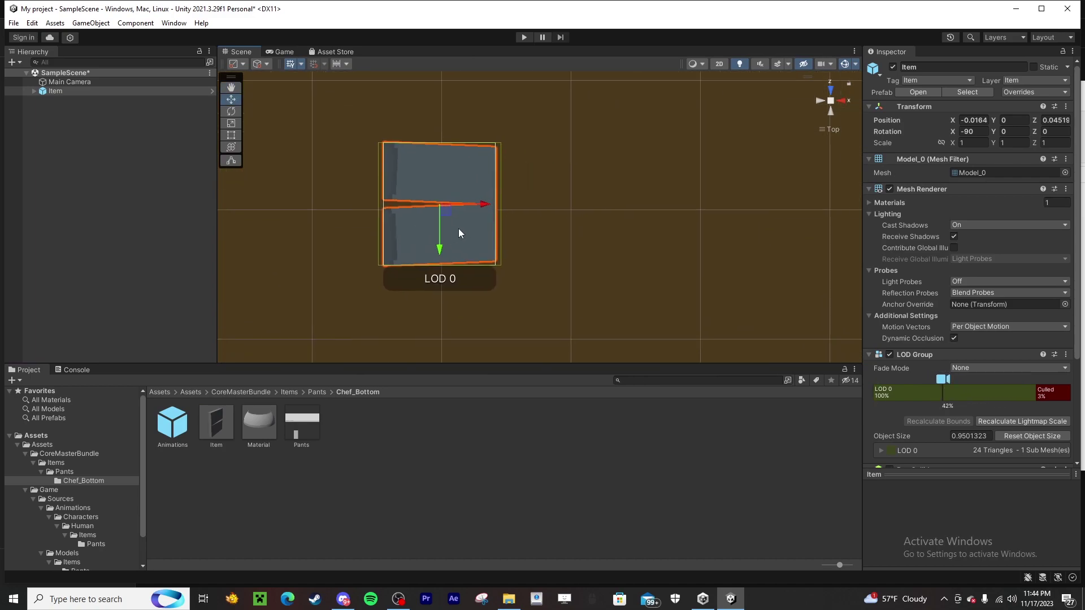
Expand Item in the Hierarchy and inspect the Material and Pants texture
left_click(33, 91)
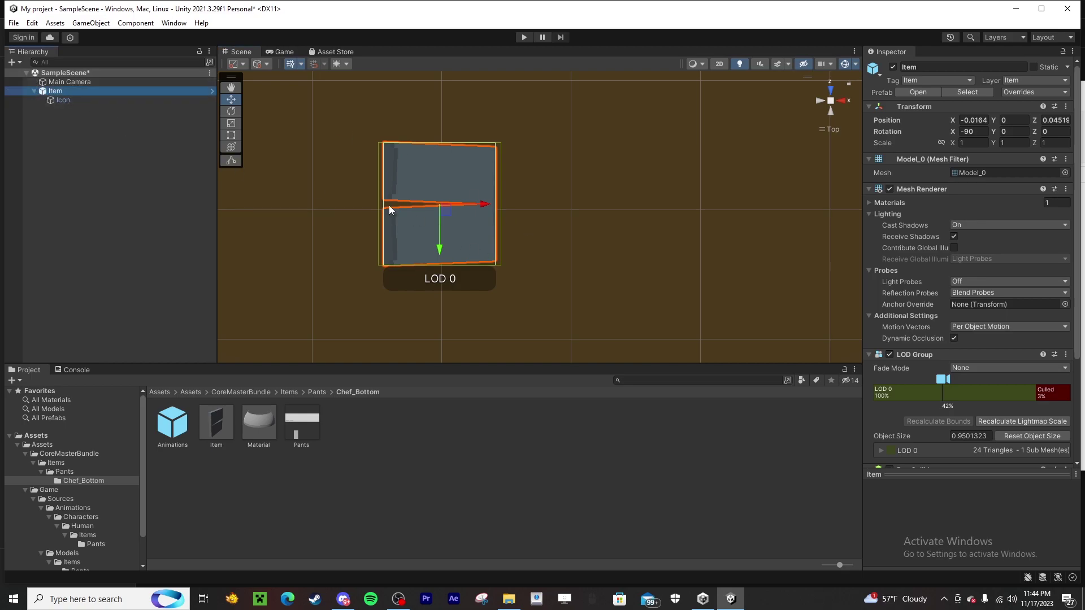
middle_click_drag(429, 232, 455, 243)
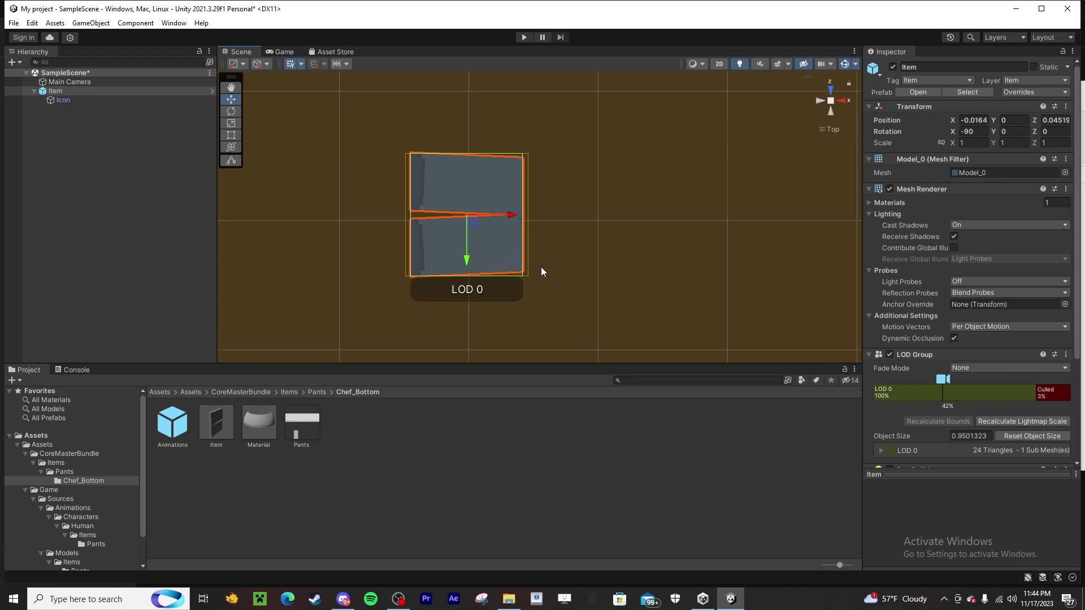
left_click(259, 422)
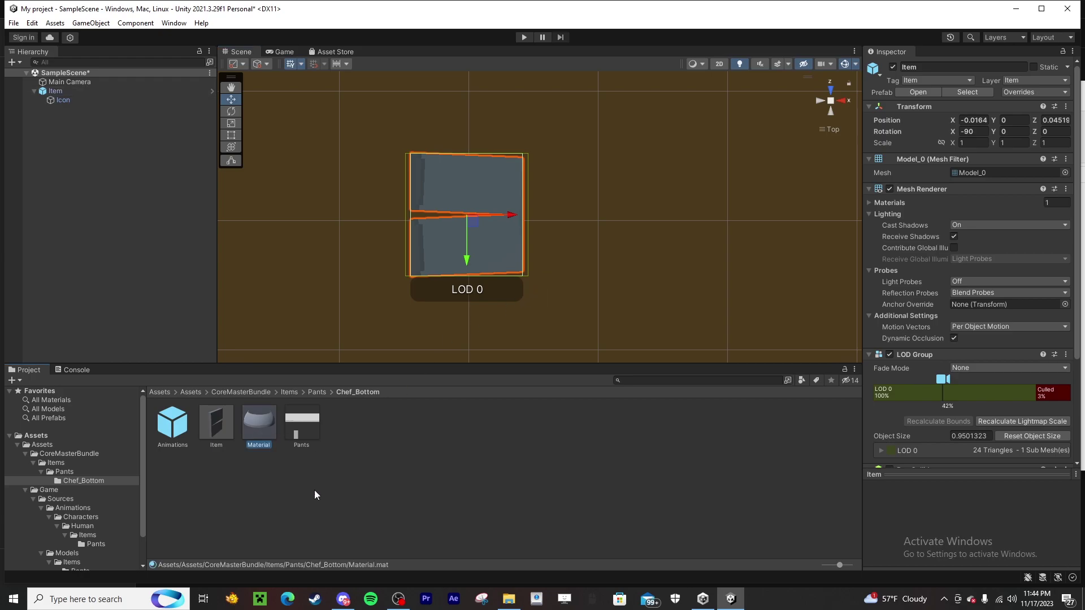
left_click(296, 430)
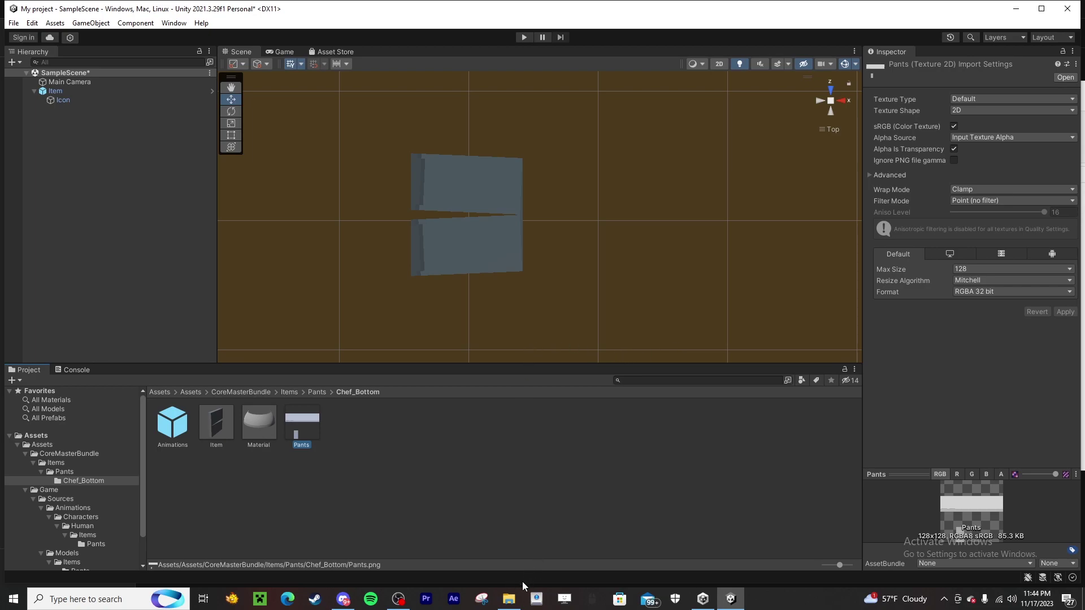
In File Explorer, navigate Wolfie8bitStudios > UnturnedMods > WolfiesClothingExpansionV2 > Suits
mouse_move(503, 607)
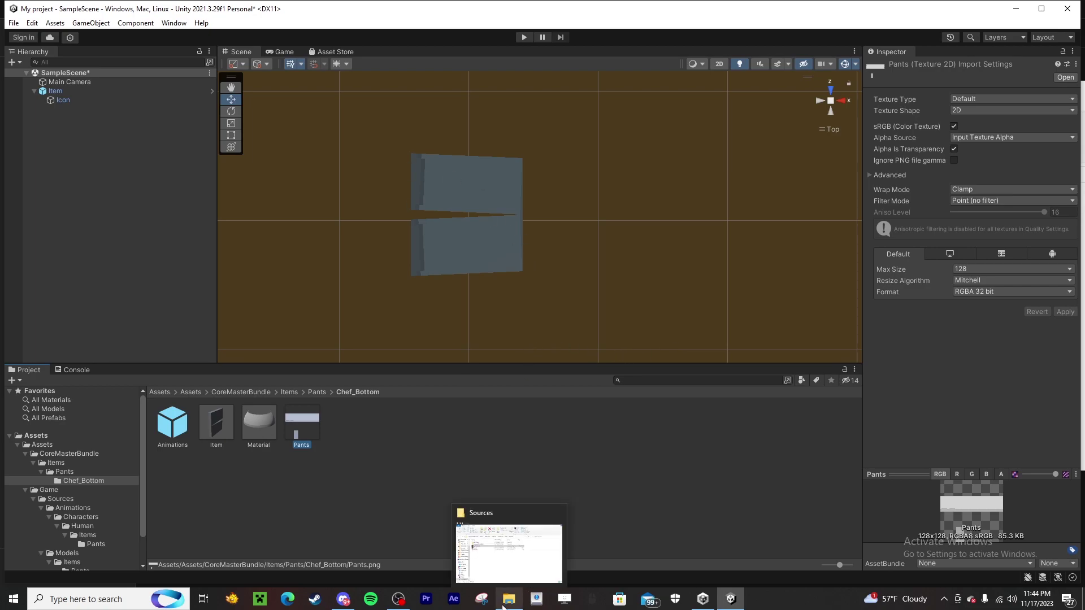
left_click(503, 604)
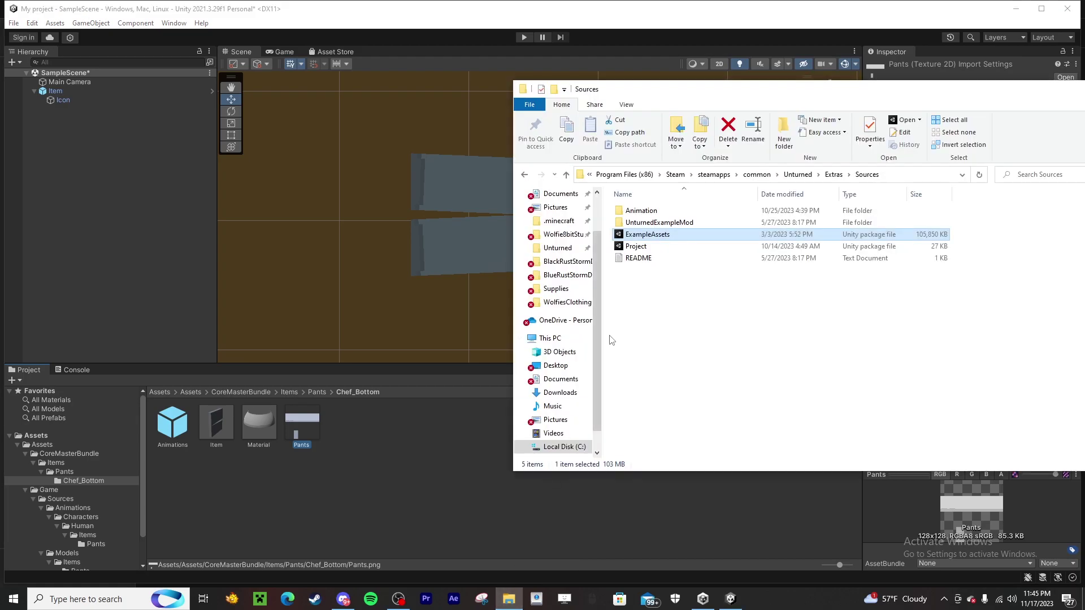
left_click(561, 236)
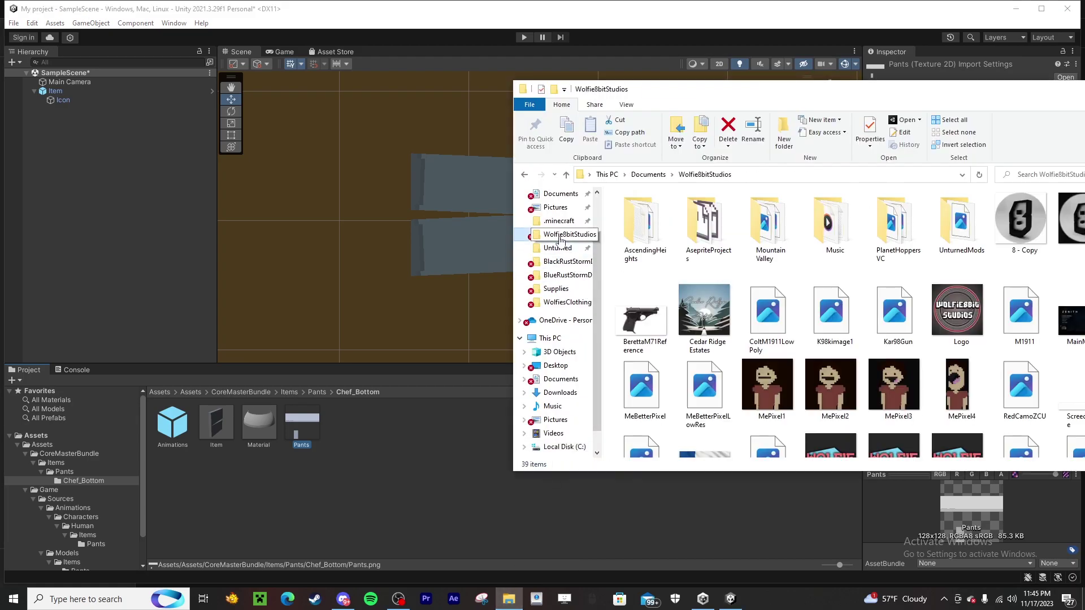
left_click_drag(778, 99, 727, 94)
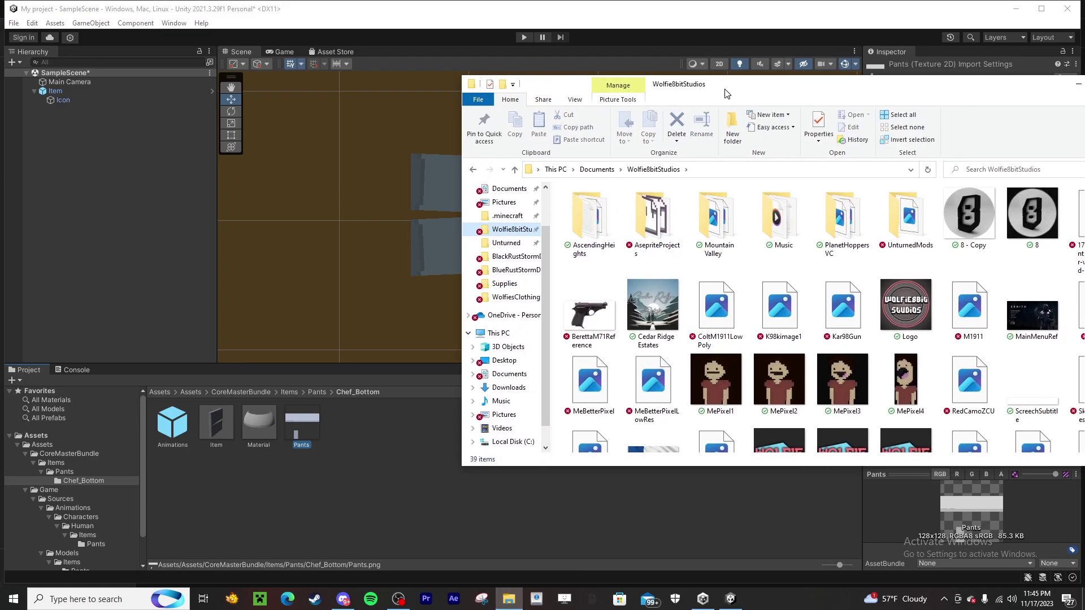
double_click(909, 217)
left_click(609, 228)
double_click(609, 227)
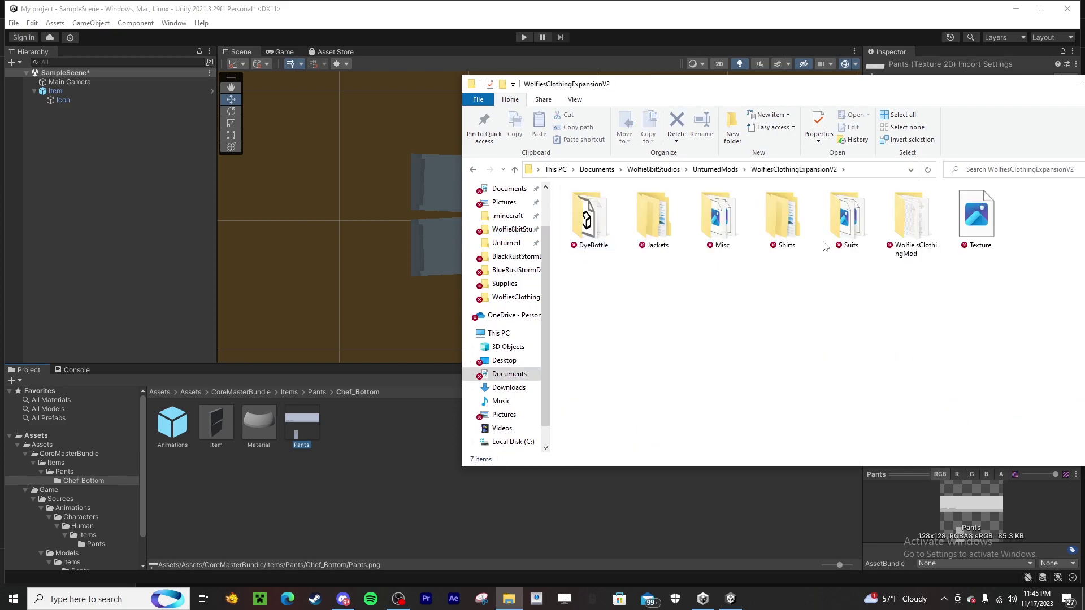
double_click(848, 220)
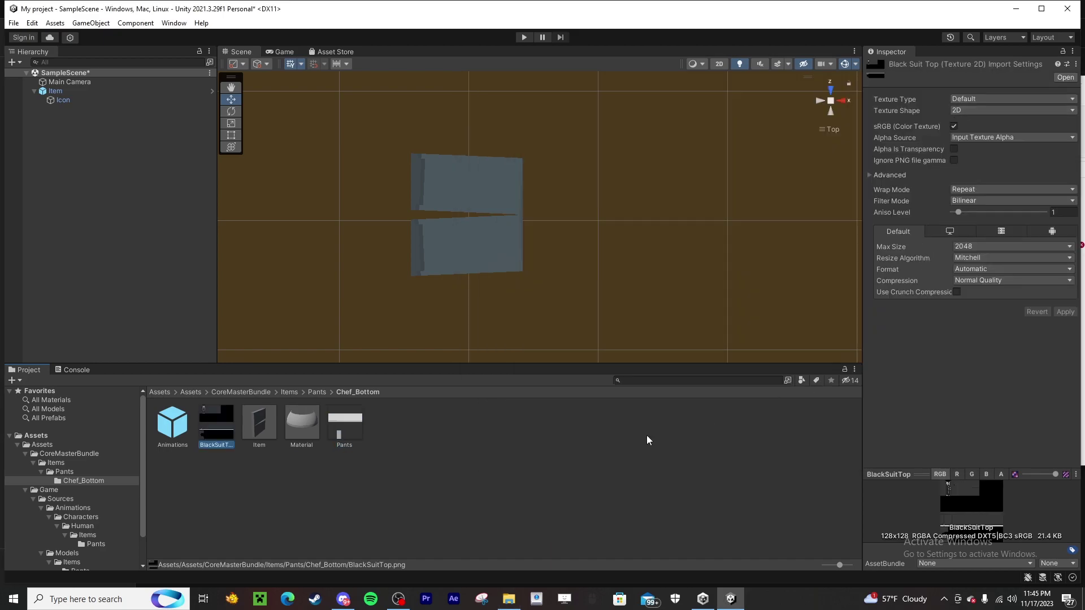
Give the BlackSuitTop texture alpha transparency, Clamp wrap mode and Point filtering
left_click(335, 428)
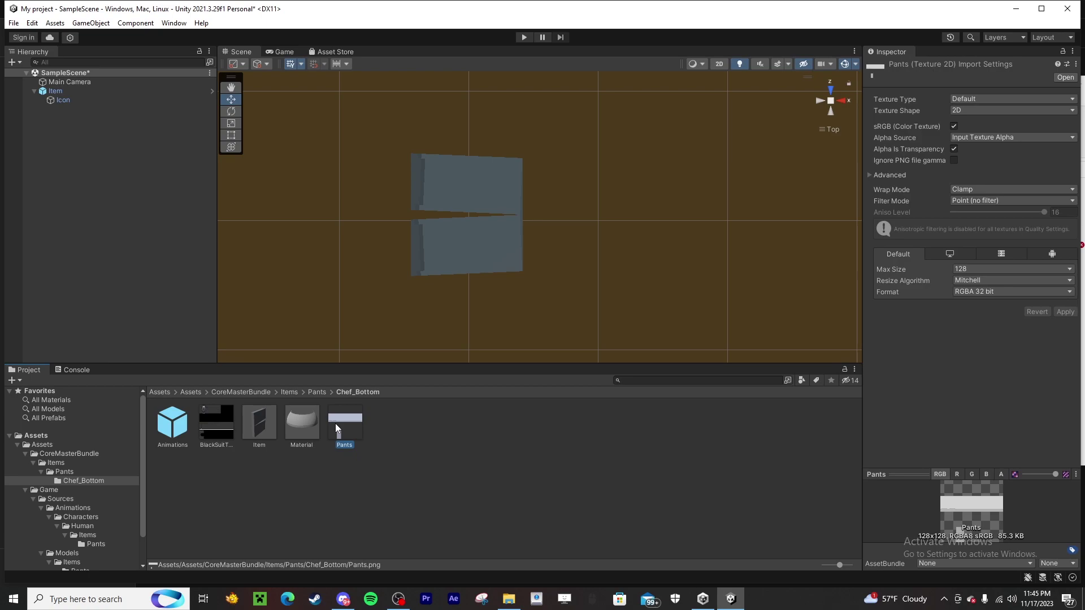
left_click(219, 426)
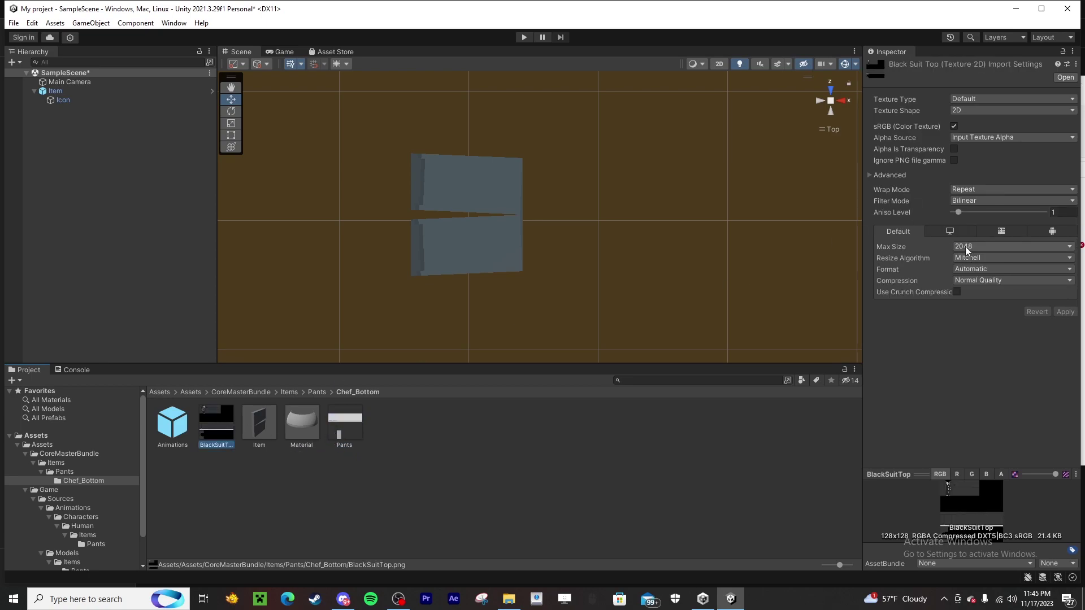
left_click(953, 150)
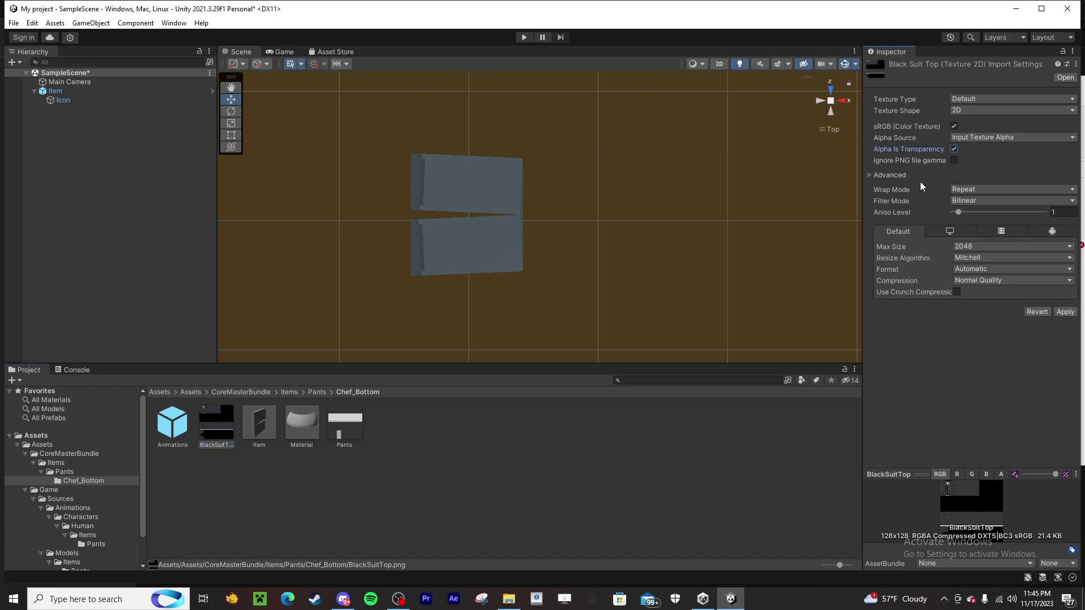
left_click(962, 191)
left_click(978, 214)
left_click(967, 200)
left_click(979, 214)
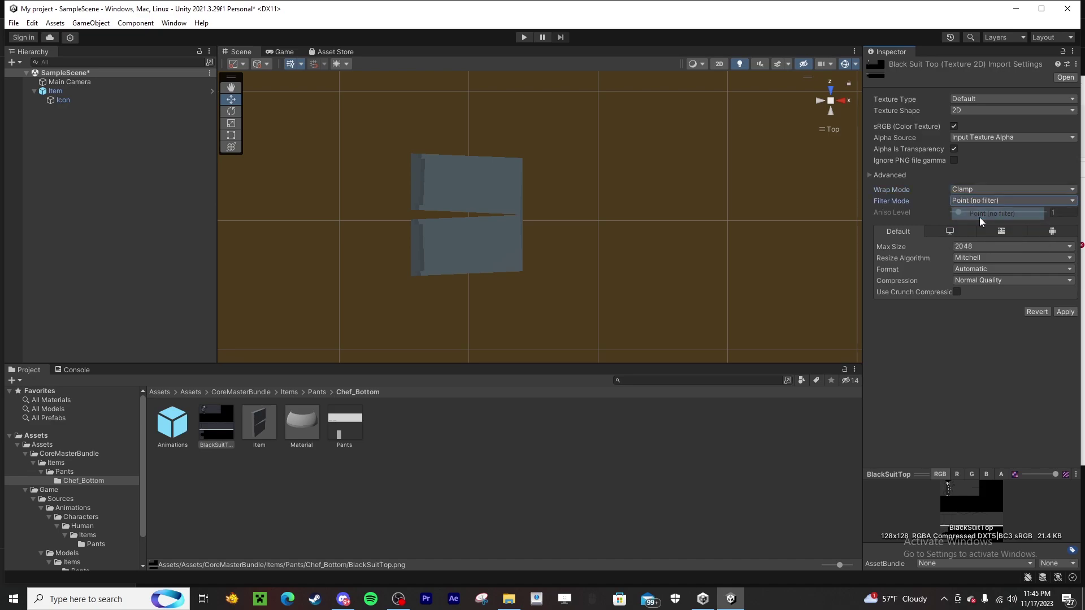
Set max size 128, Mitchell resize and RGBA 32 bit format, then apply
left_click(982, 248)
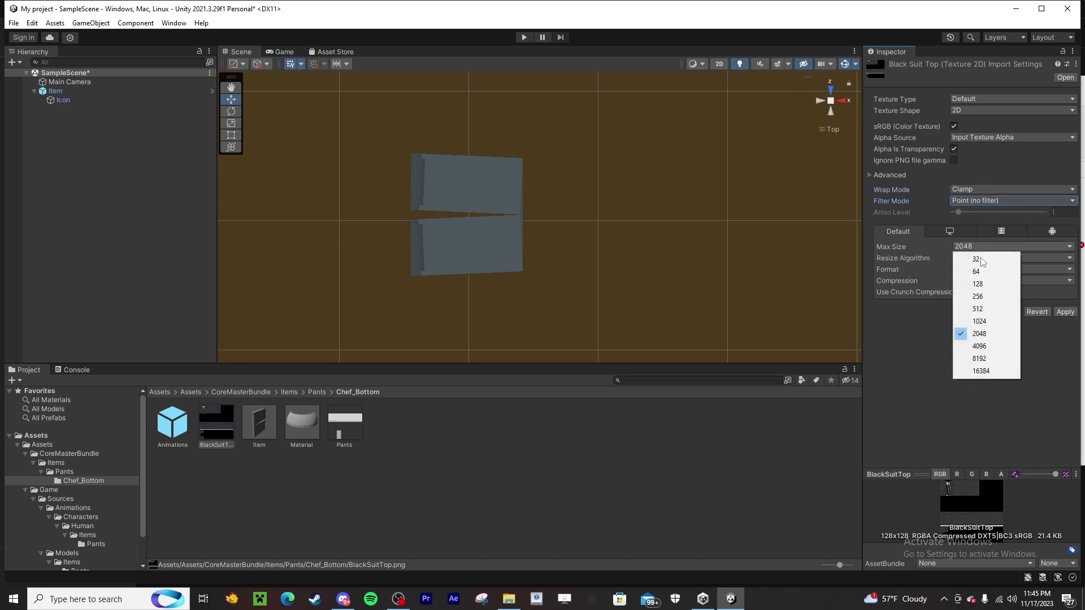
left_click(973, 282)
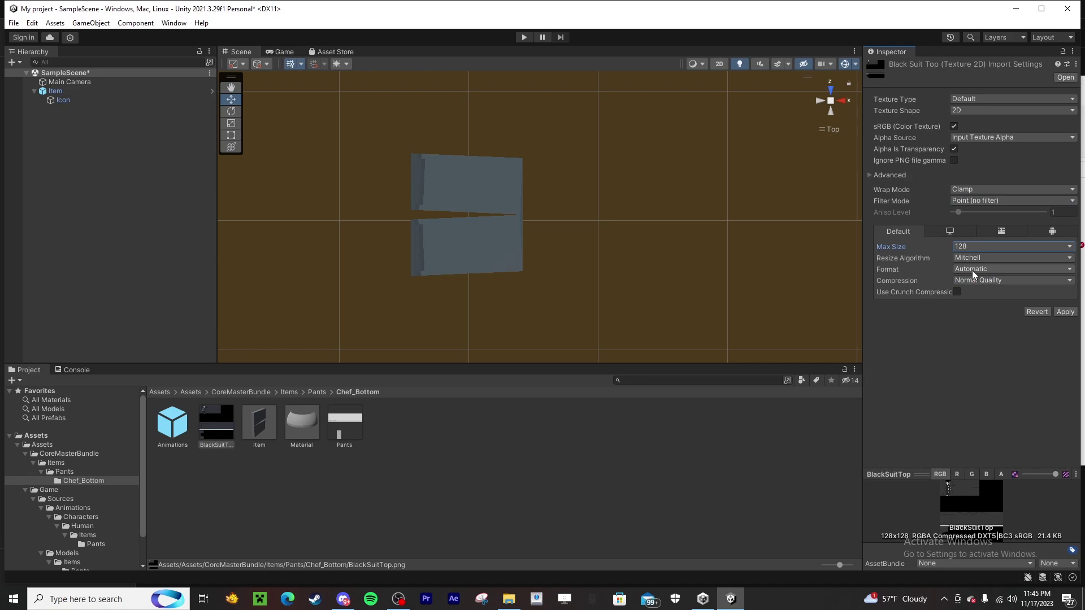
left_click(967, 257)
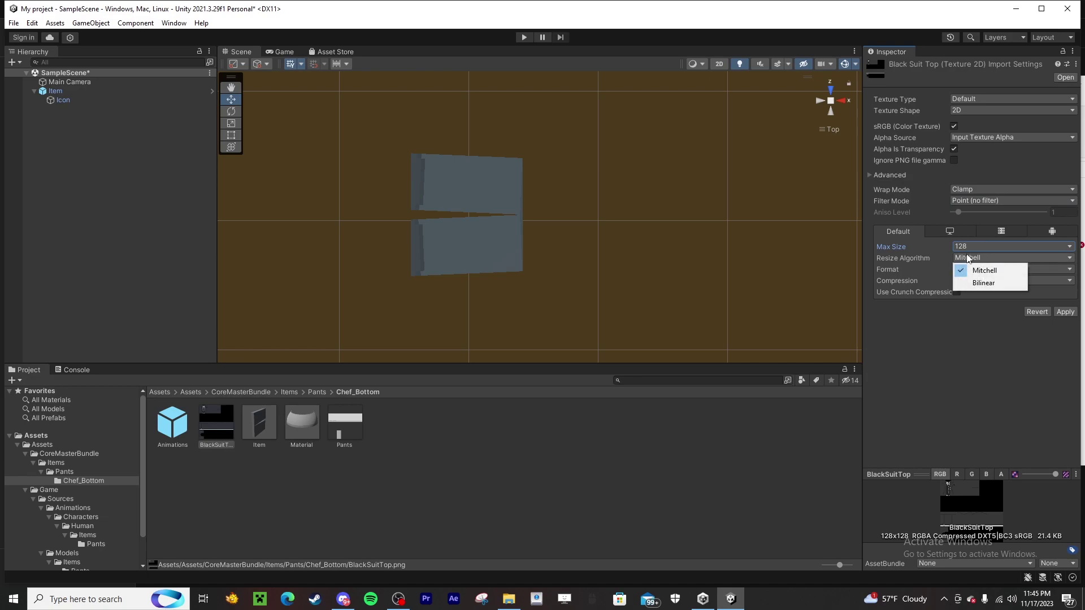
left_click(968, 269)
left_click(968, 269)
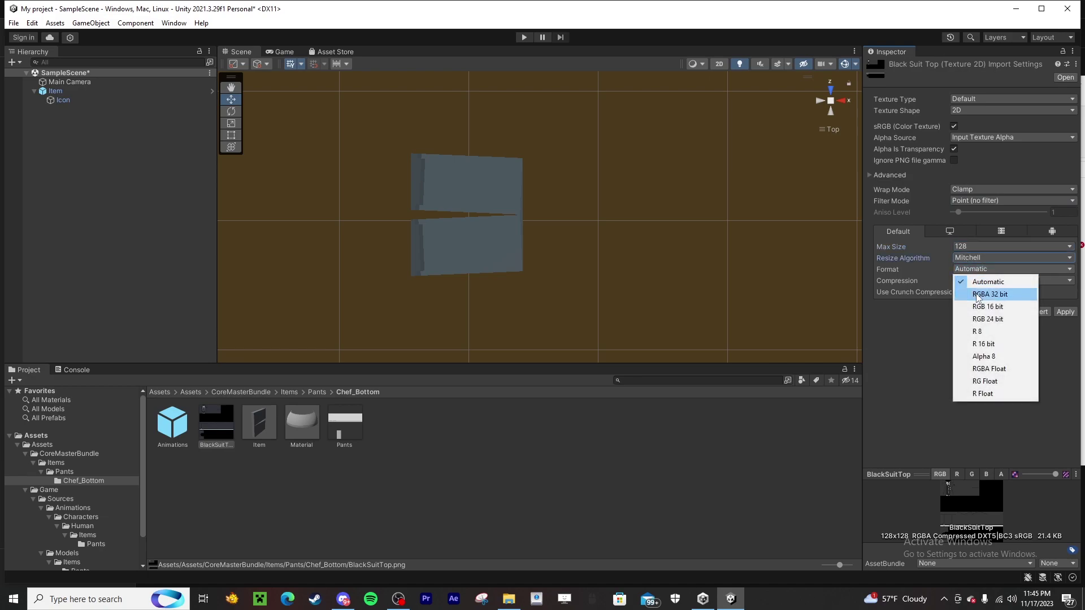
left_click(975, 294)
left_click(1064, 289)
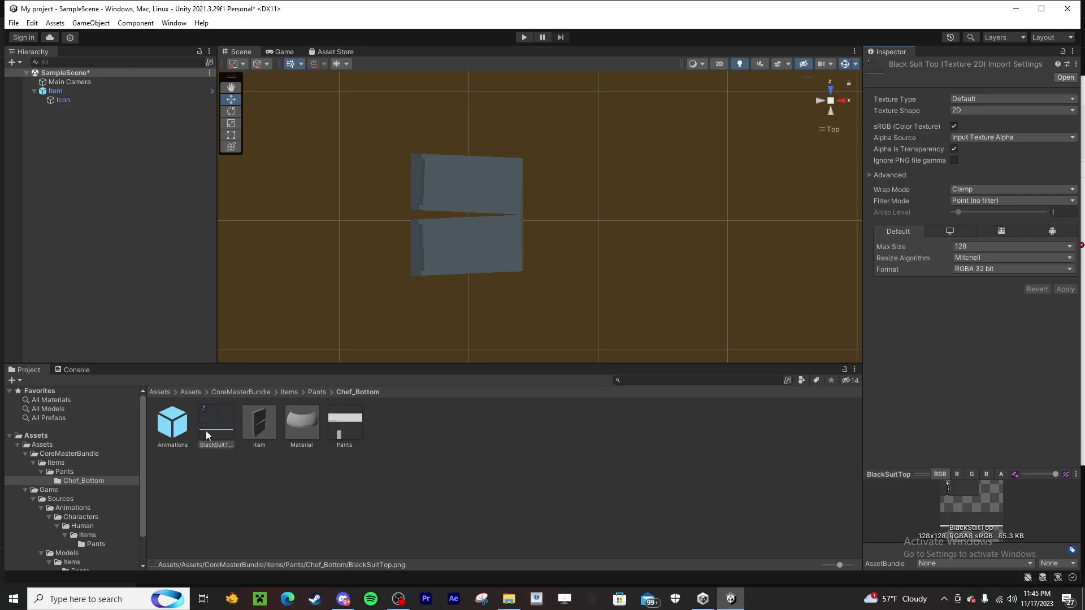
Replace the old Pants texture and Material with the black suit texture renamed Pants, applied to the pants model
left_click(342, 430)
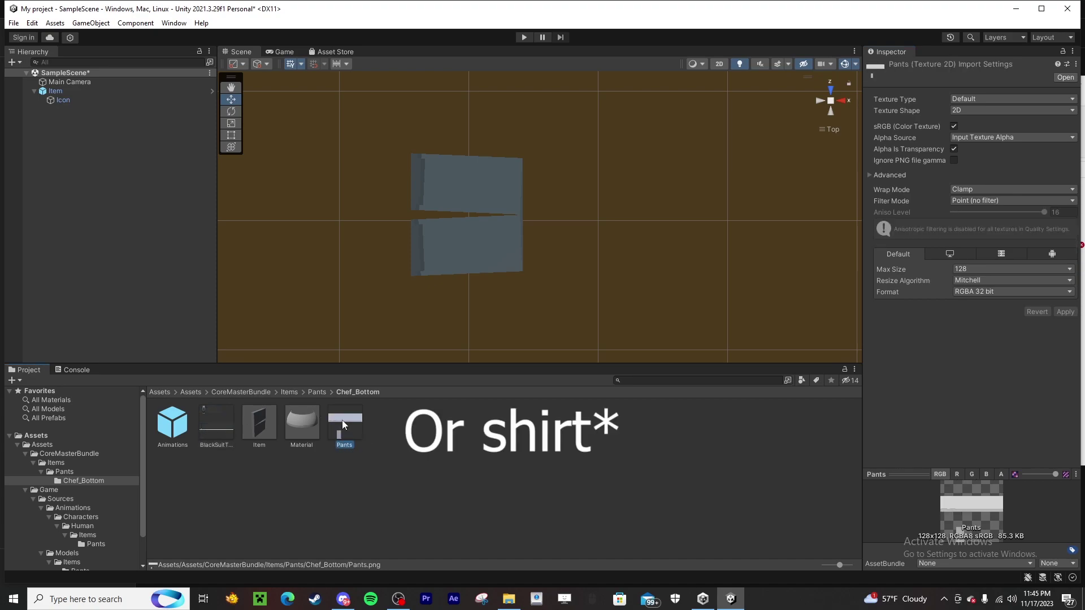
key("Delete")
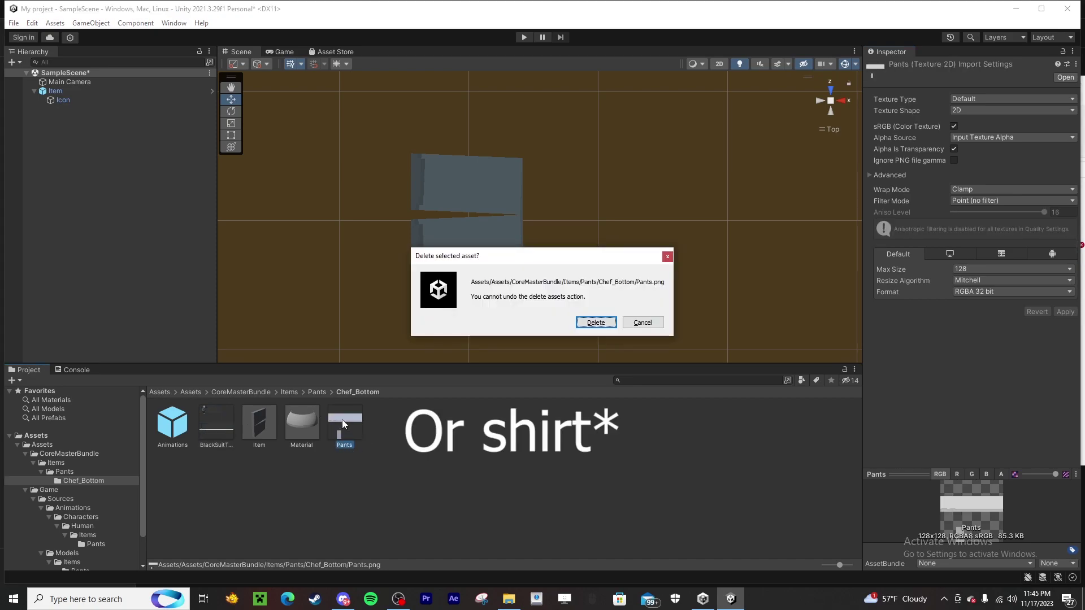
key("Return")
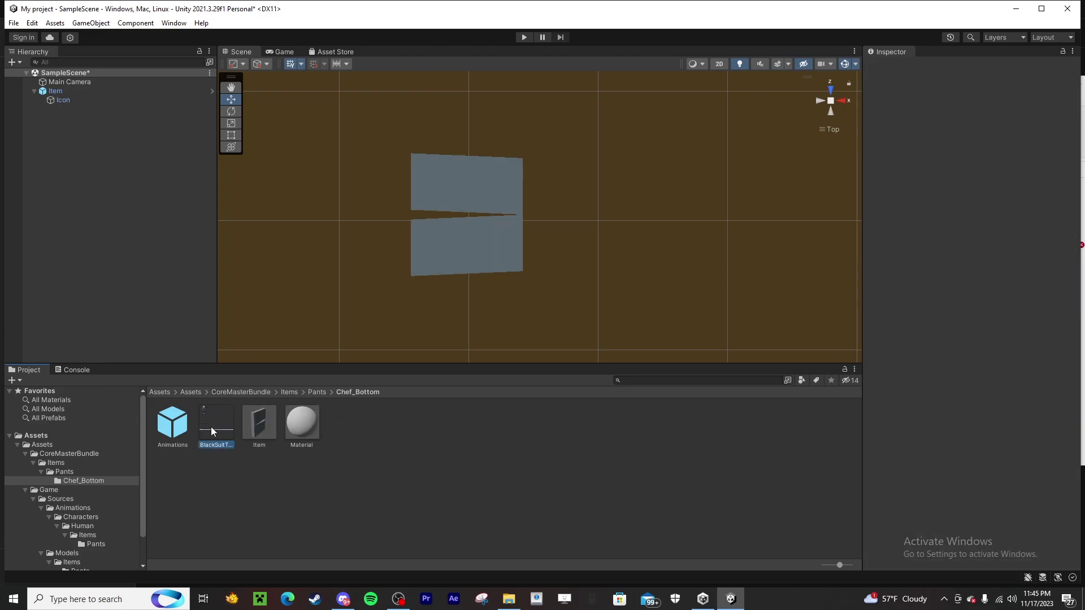
left_click(214, 445)
left_click(213, 444)
type("Pants")
key("Return")
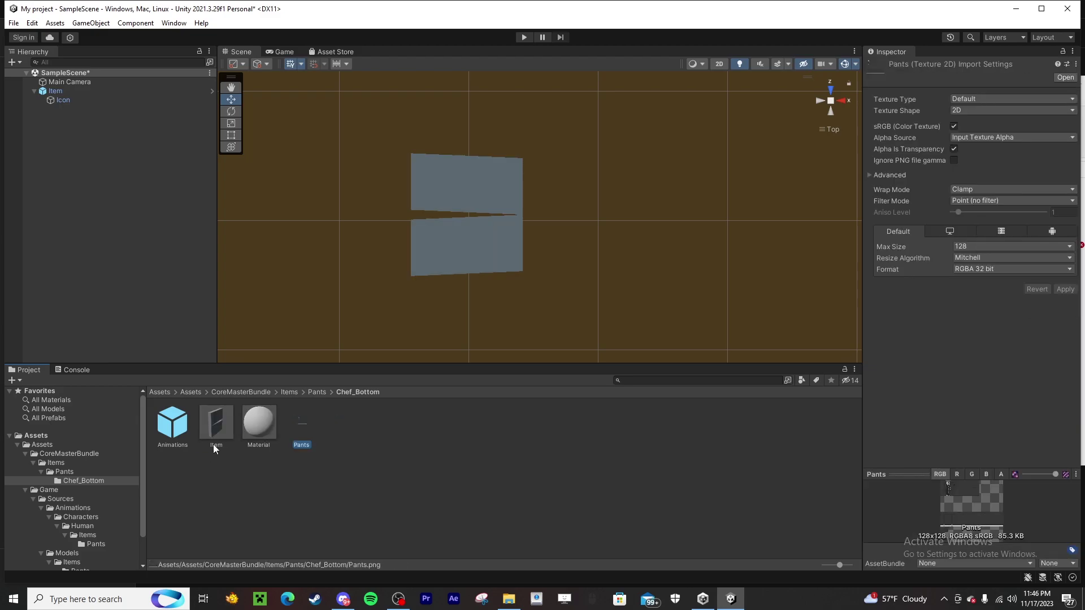
left_click(258, 431)
key("Delete")
key("Return")
left_click_drag(320, 462, 445, 263)
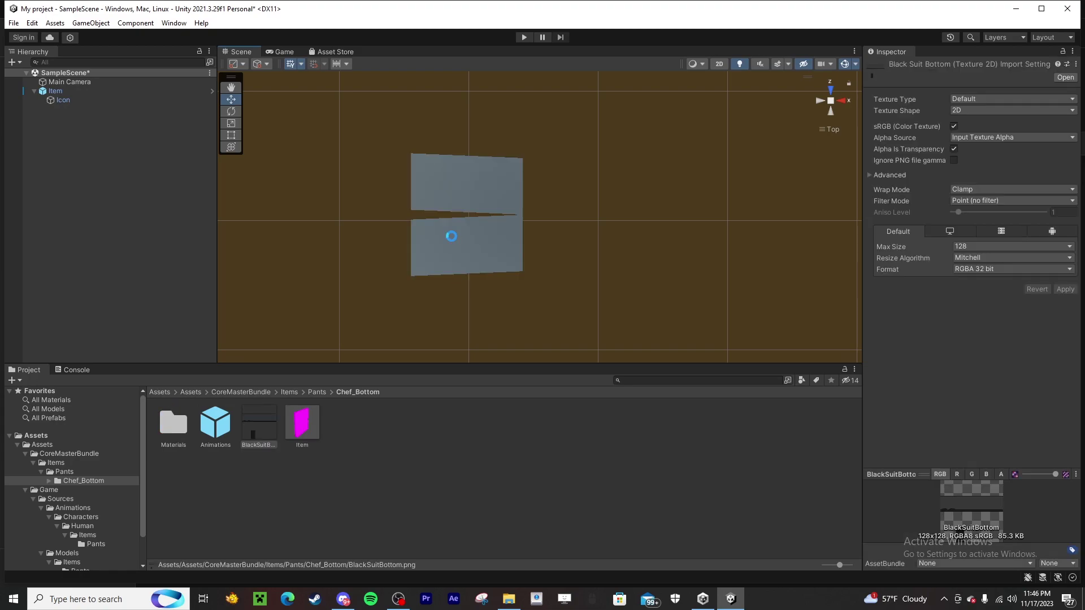
Delete the outdated Item prefab and recreate it from the scene's dark-textured pants Item
left_click(307, 429)
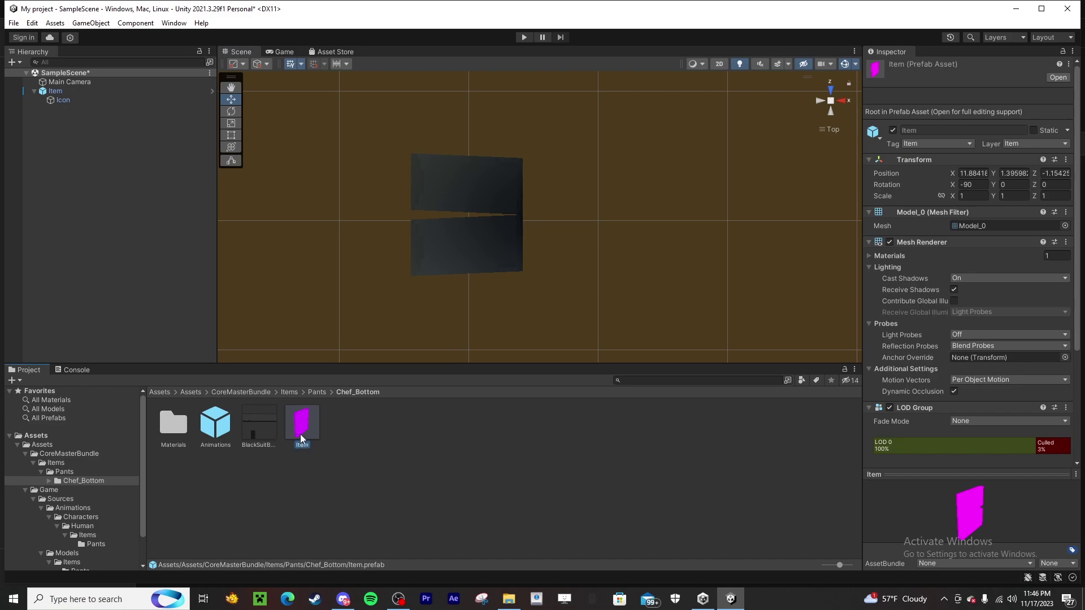
left_click(358, 460)
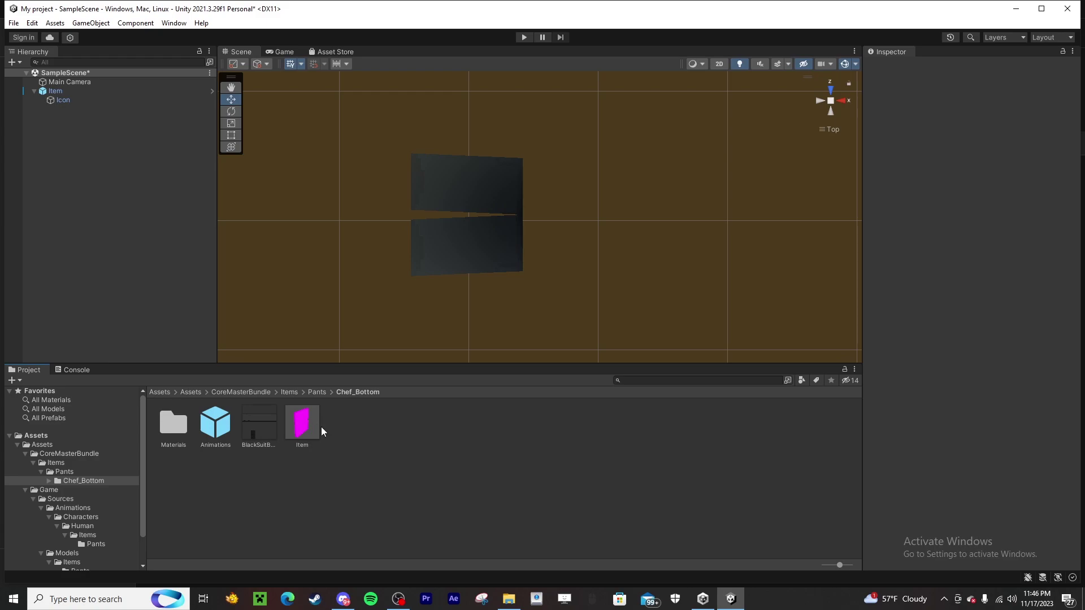
left_click(296, 431)
key("Delete")
key("Return")
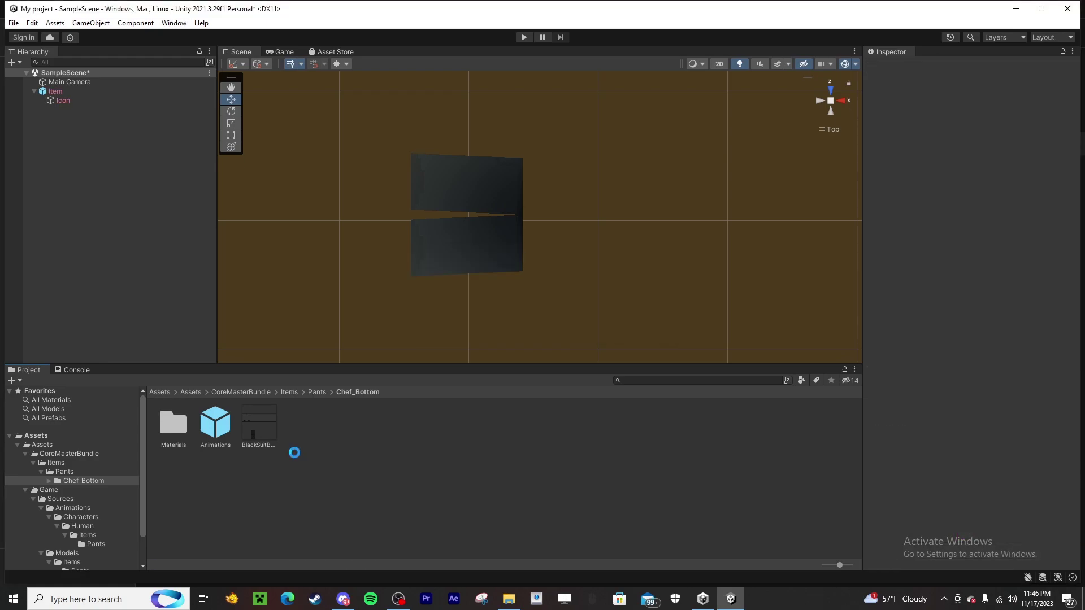
left_click_drag(306, 405, 354, 503)
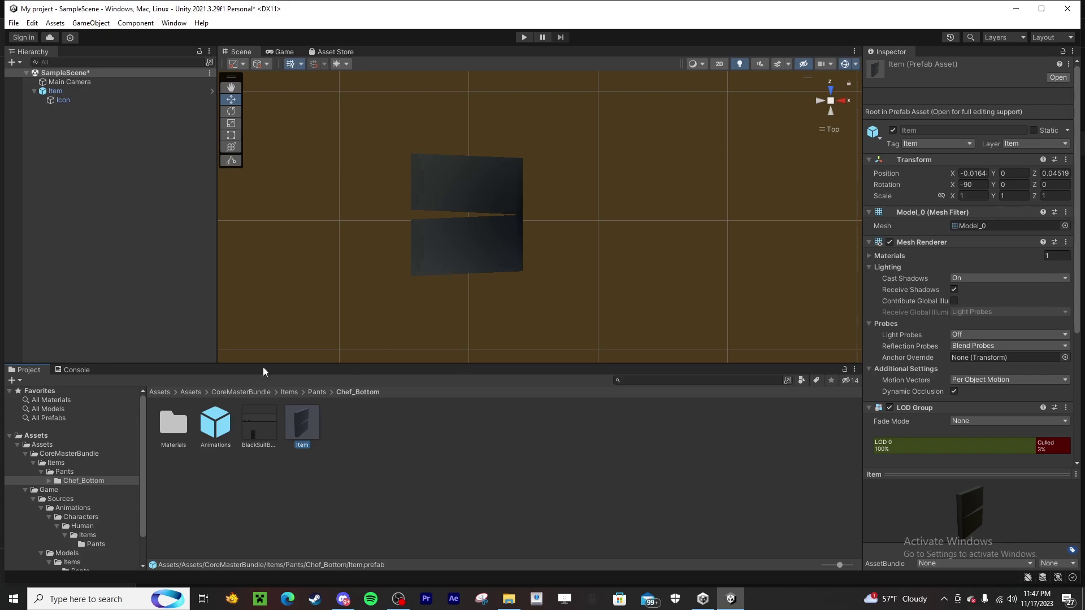
Delete the unused Pants material from the Materials folder
left_click(492, 318)
middle_click_drag(492, 317, 571, 252)
left_click_drag(571, 252, 649, 241, "alt")
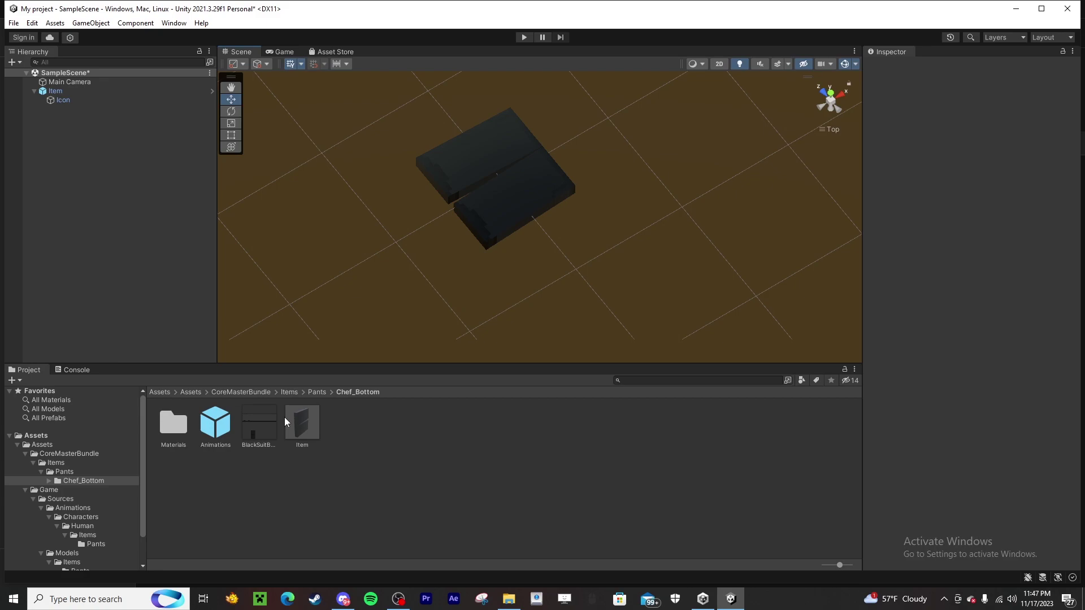
double_click(184, 425)
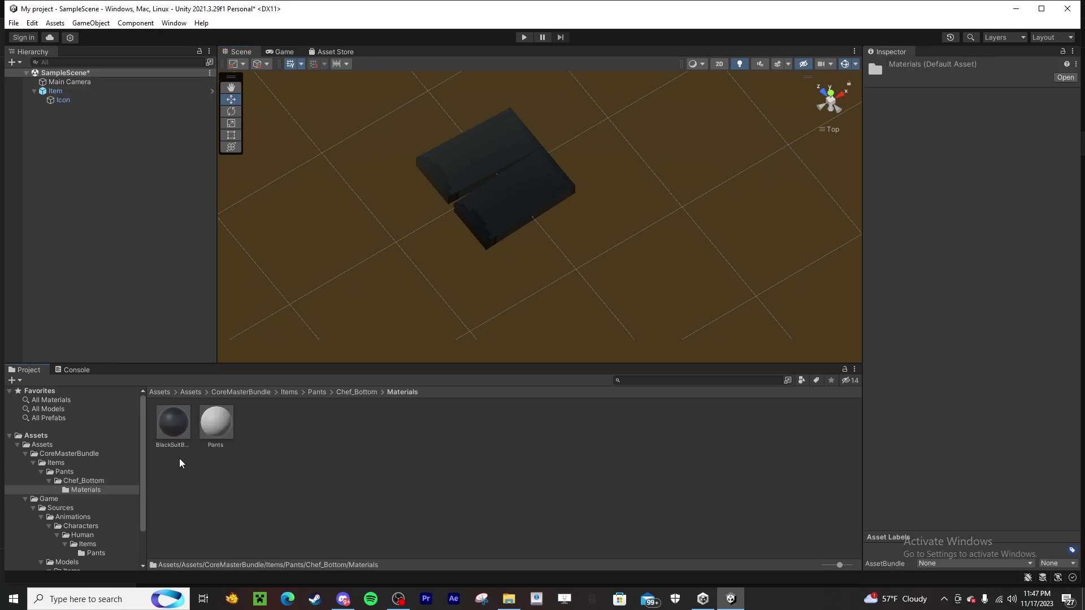
left_click(216, 426)
key("Delete")
key("Return")
Move the BlackSuitBottom material into Chef_Bottom and rename the BlackSuitBottom texture to Pants
left_click_drag(173, 424, 96, 482)
left_click(95, 482)
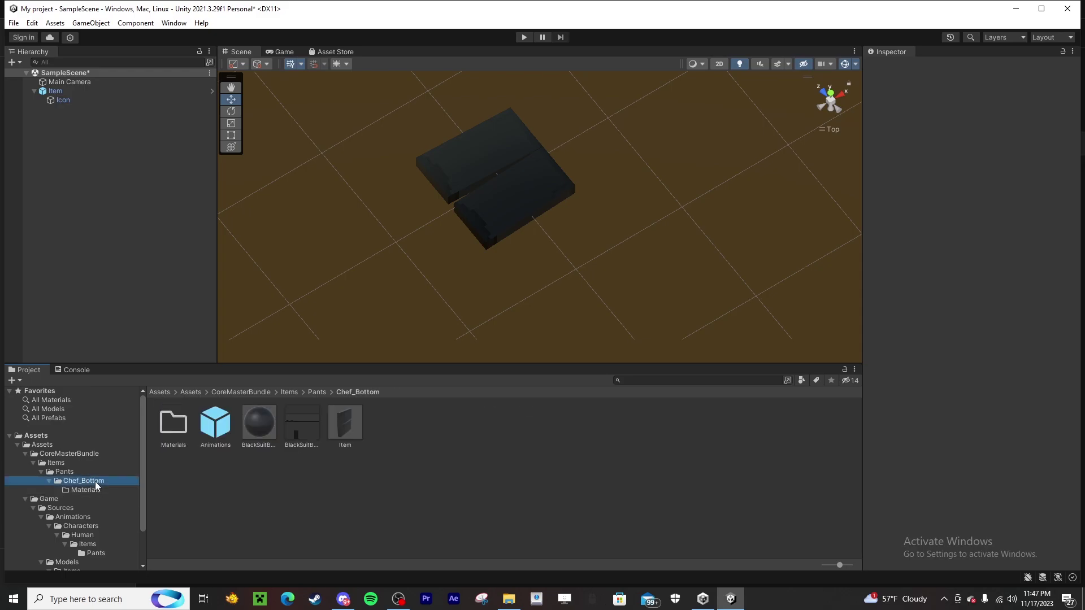
left_click(296, 430)
double_click(296, 445)
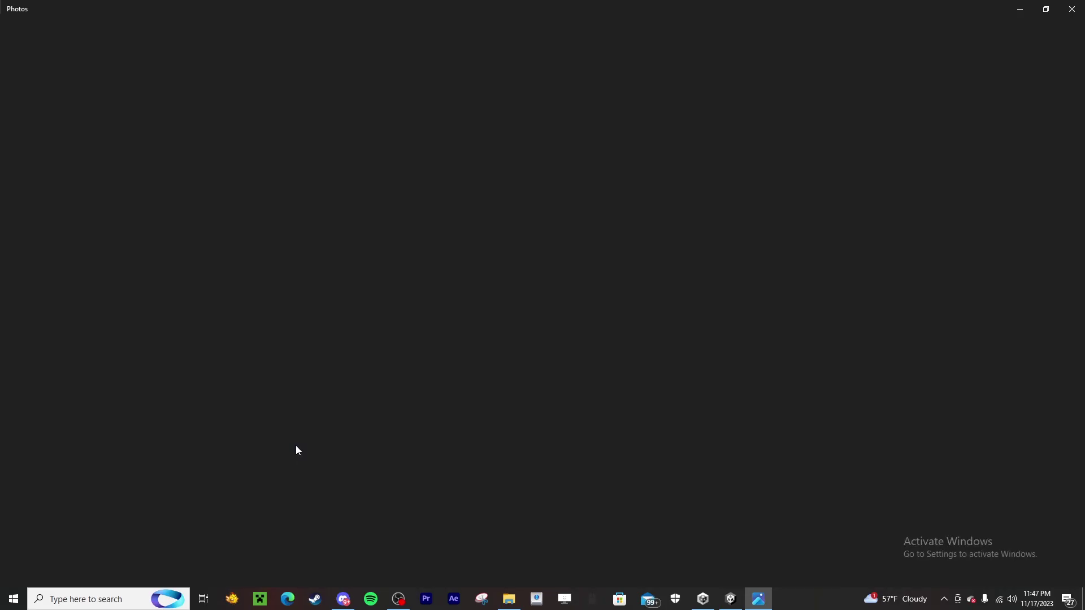
key("alt+F4")
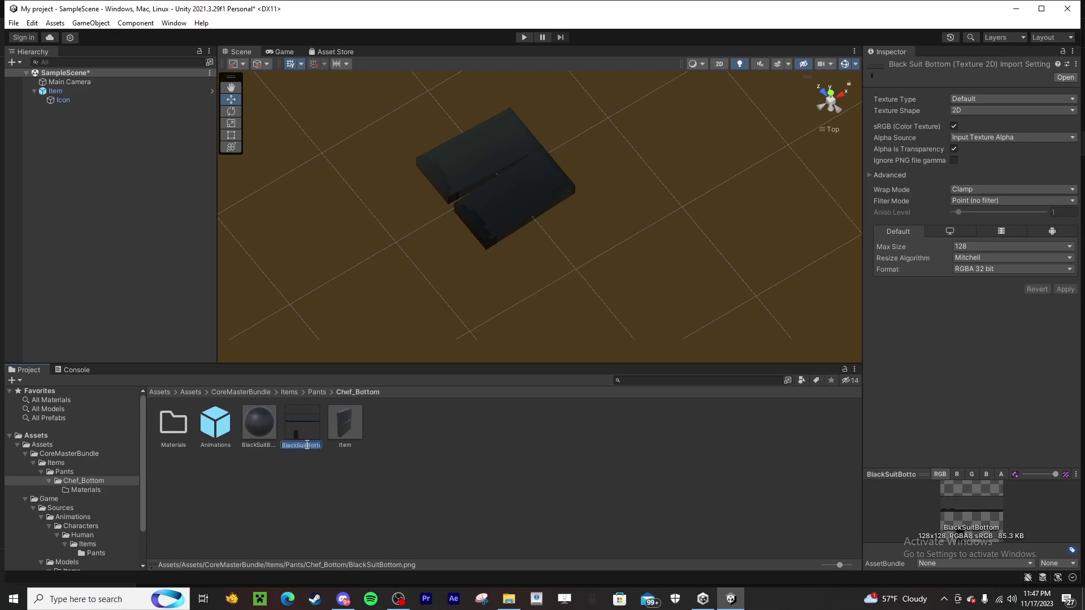
type("Pants")
key("Return")
Rename the BlackSuitBottom material to Material and delete the empty Materials folder
left_click(307, 444)
left_click(260, 445)
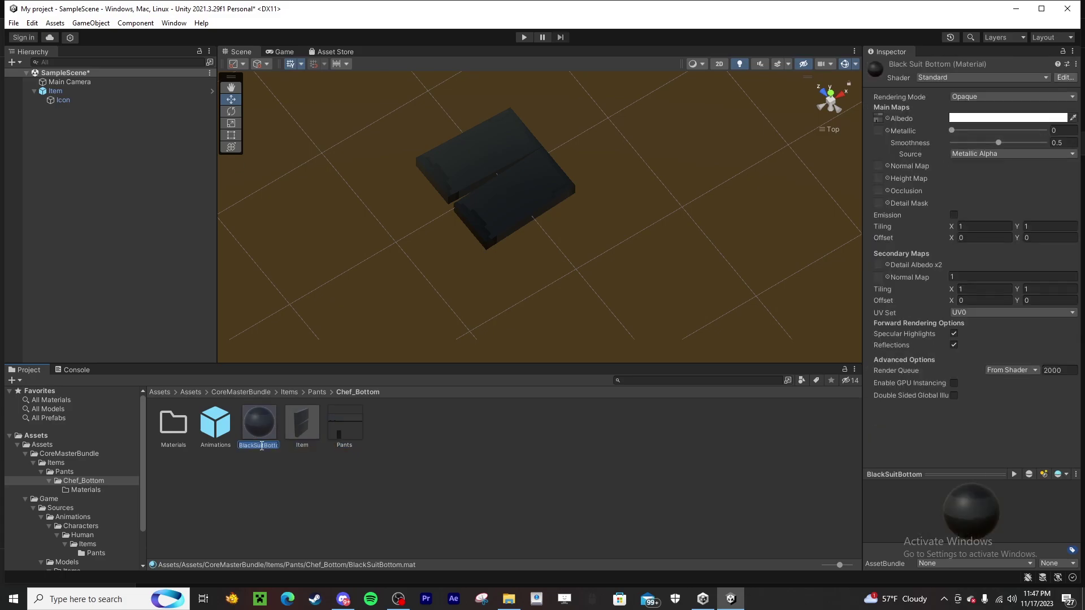
type("Mat")
type("eria")
key("Return")
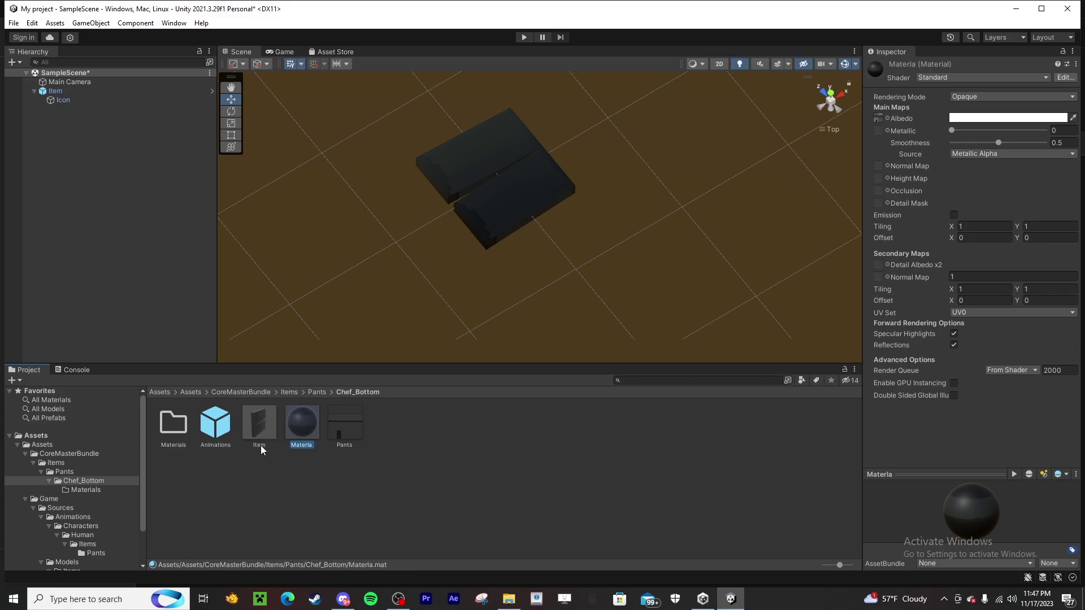
left_click(307, 449)
left_click(309, 447)
left_click(311, 447)
key("BackSpace")
key("BackSpace")
type("ial")
key("Return")
left_click(167, 424)
key("Delete")
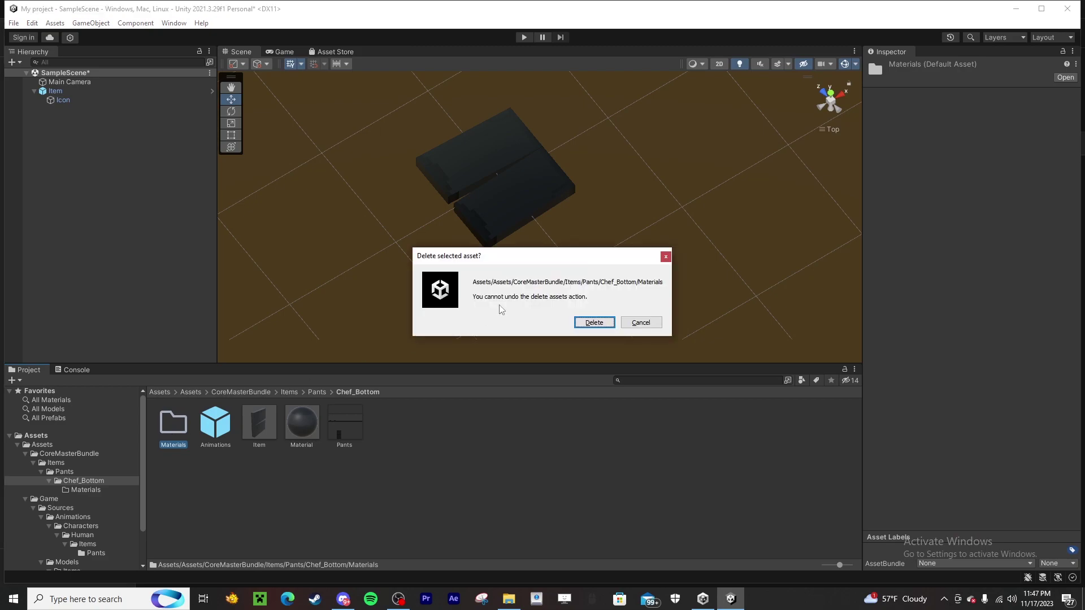
left_click(594, 322)
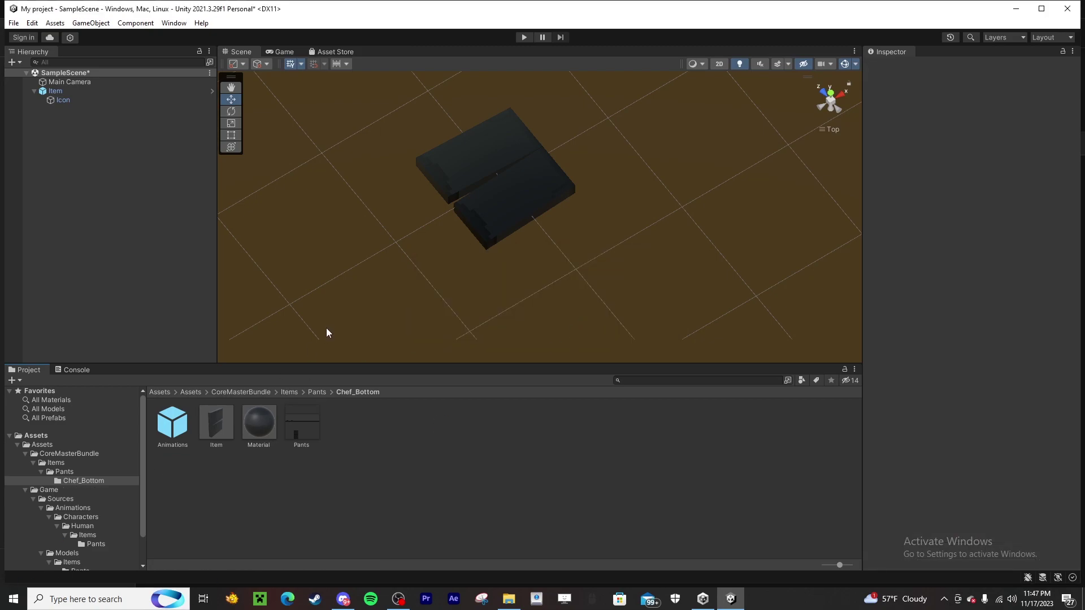
Select the inner Assets folder from the top-level Assets and go to Window > Unturned for the Bundle Tool
left_click(69, 437)
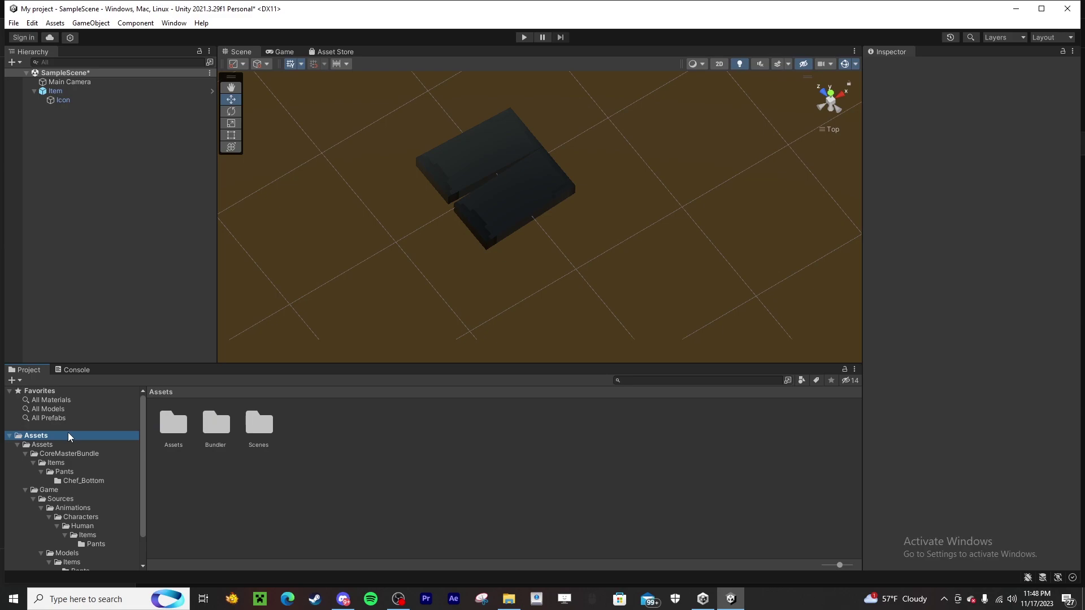
left_click(180, 428)
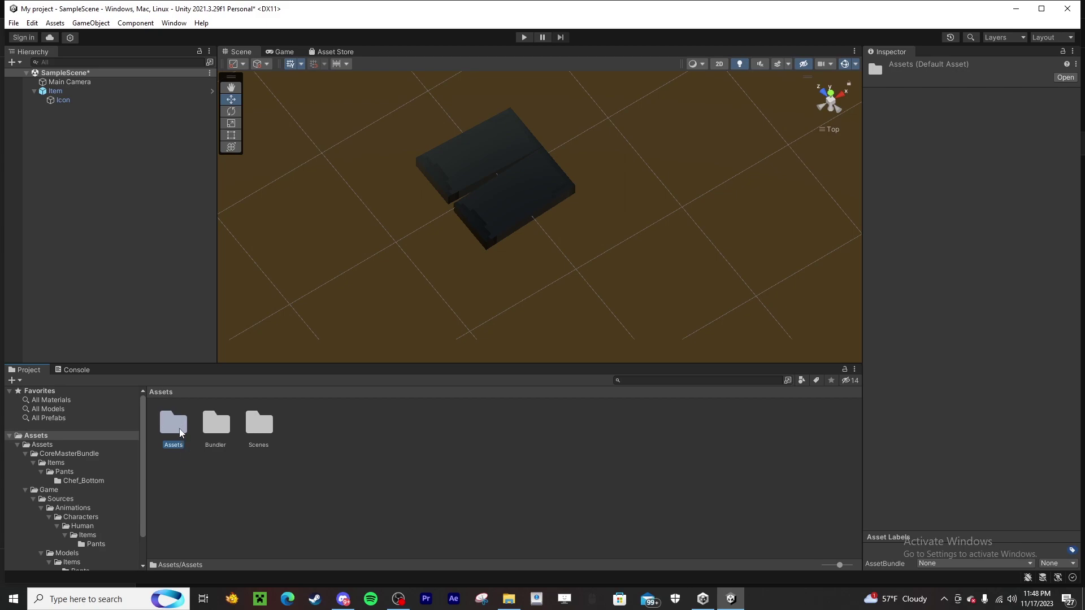
left_click(36, 437)
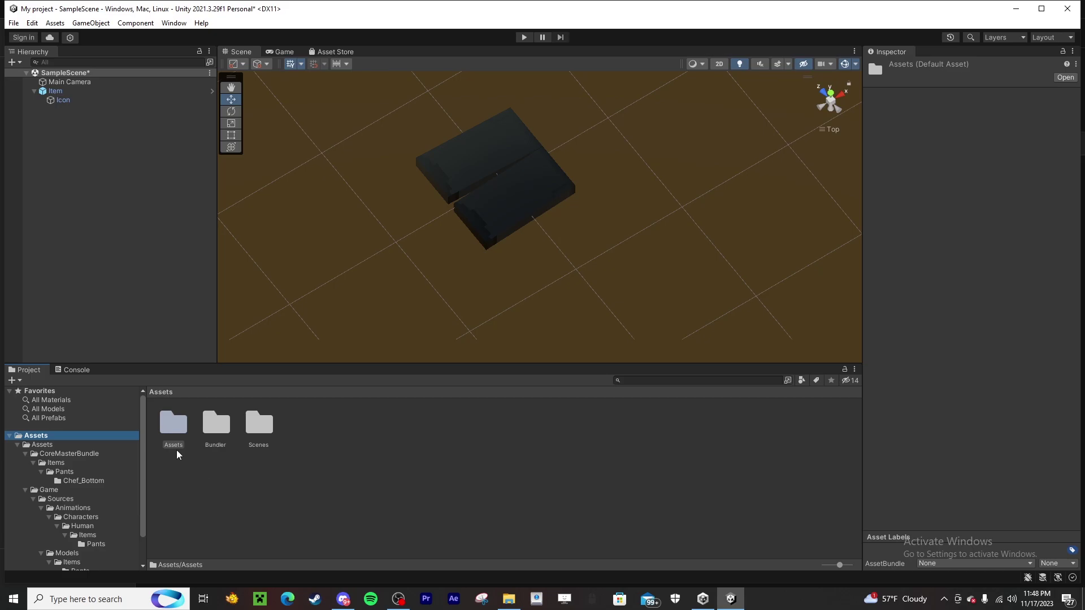
left_click(167, 434)
left_click(174, 23)
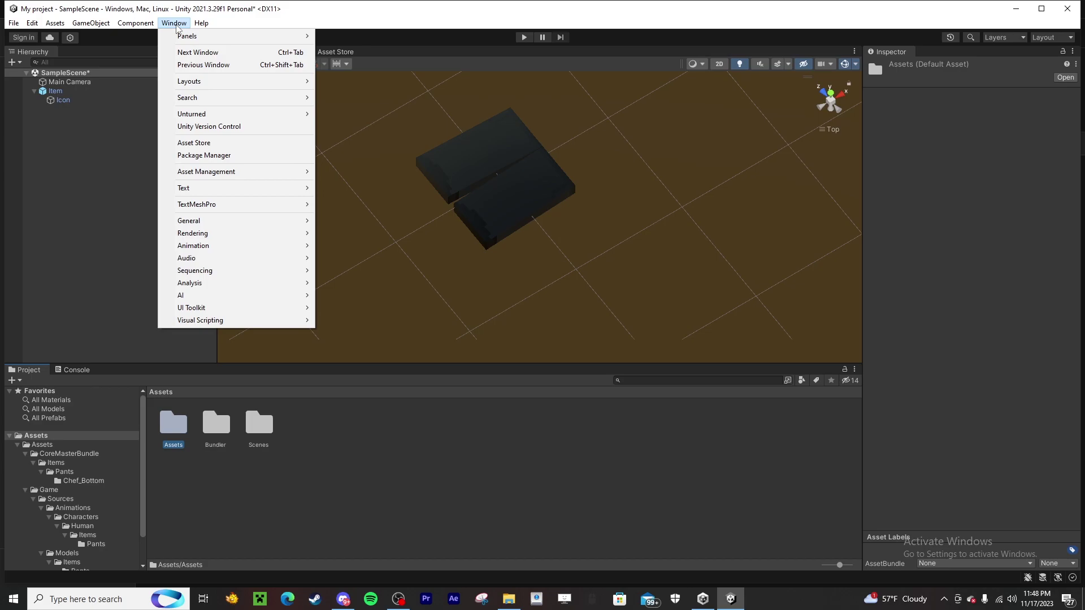
mouse_move(207, 118)
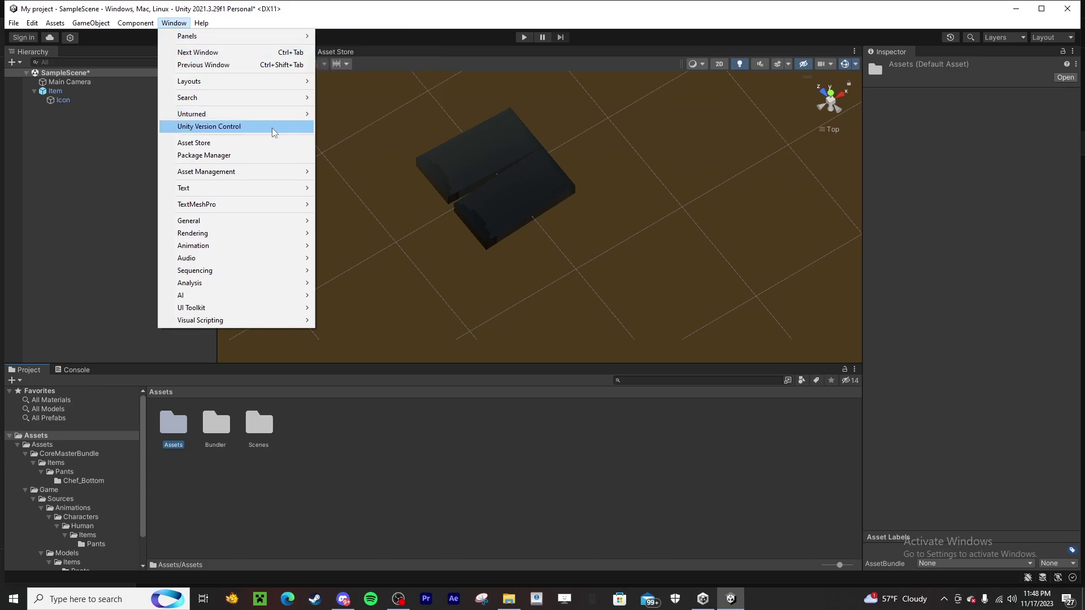
Grab the project assets in the Bundle Tool and save the bundle as SuitBlackPants in the SuitBlackPants folder
left_click(349, 114)
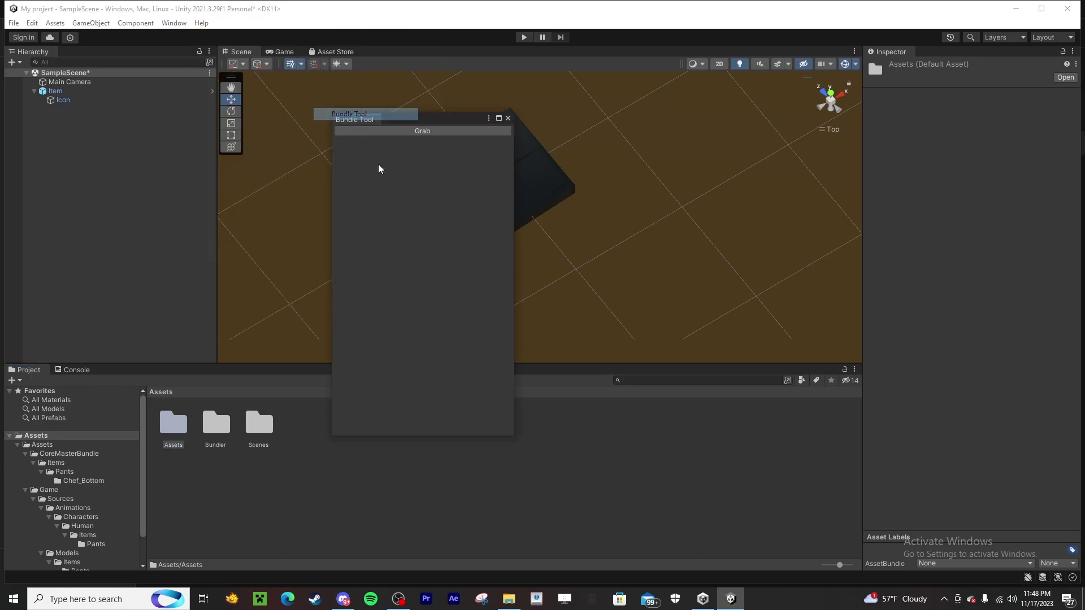
left_click(422, 132)
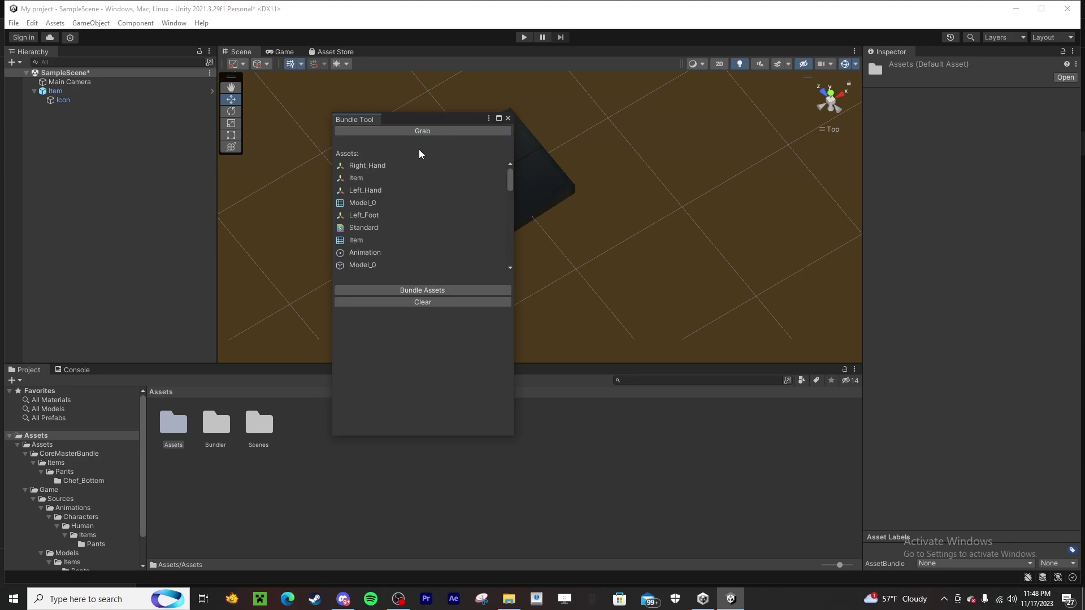
left_click(409, 291)
type("Pants")
key("Return")
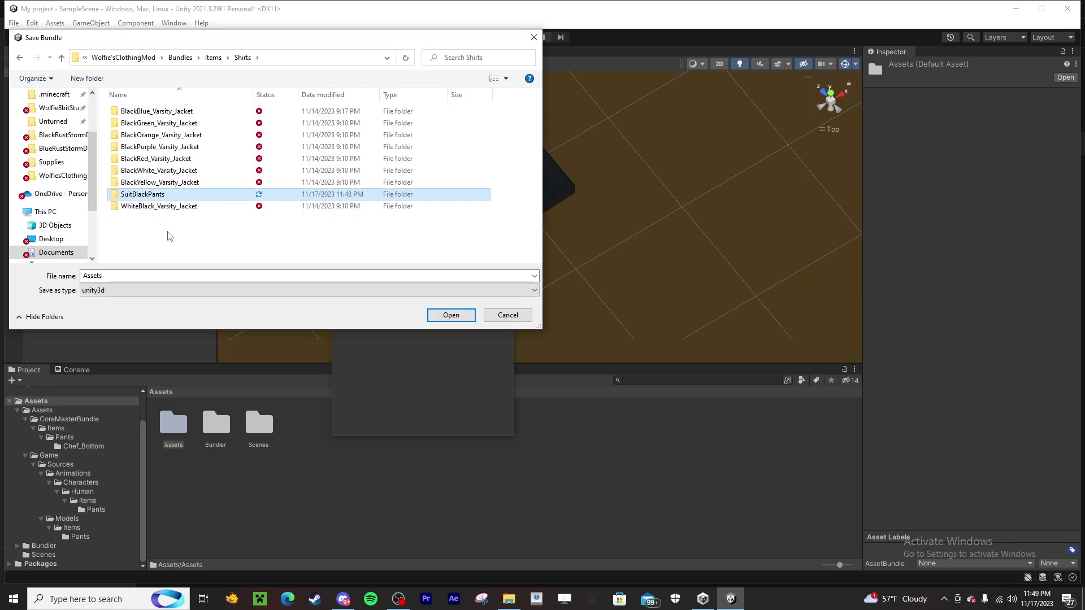
double_click(161, 195)
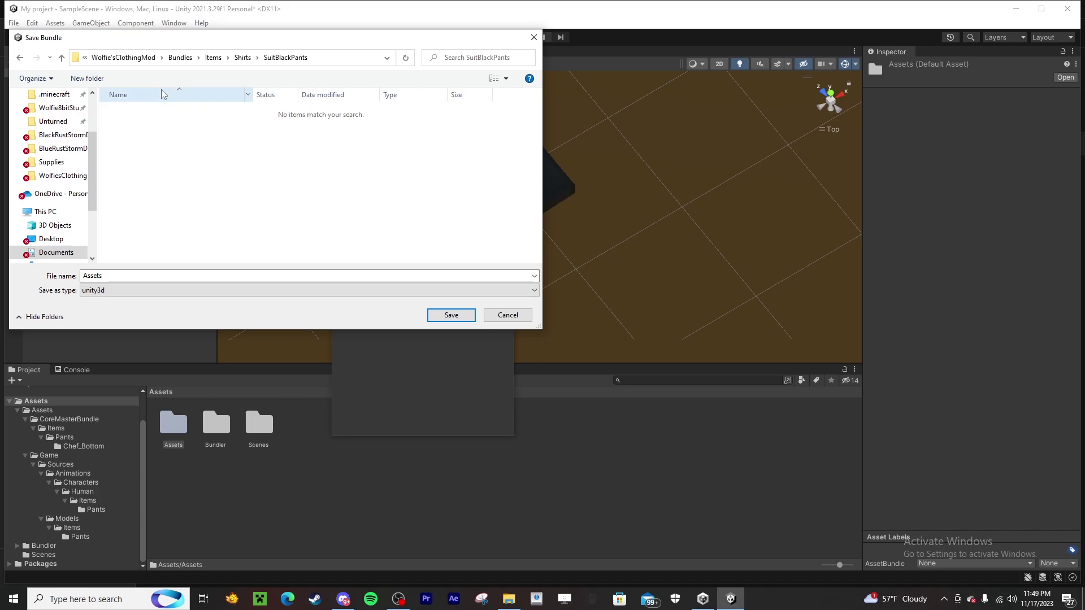
double_click(105, 277)
type("SuitBlackPants")
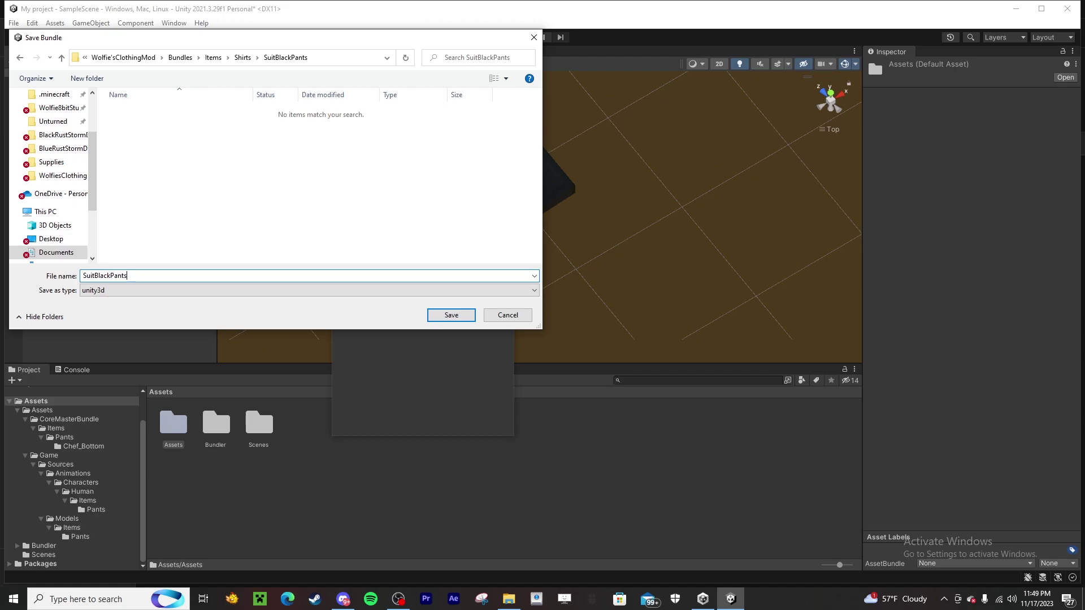
key("Return")
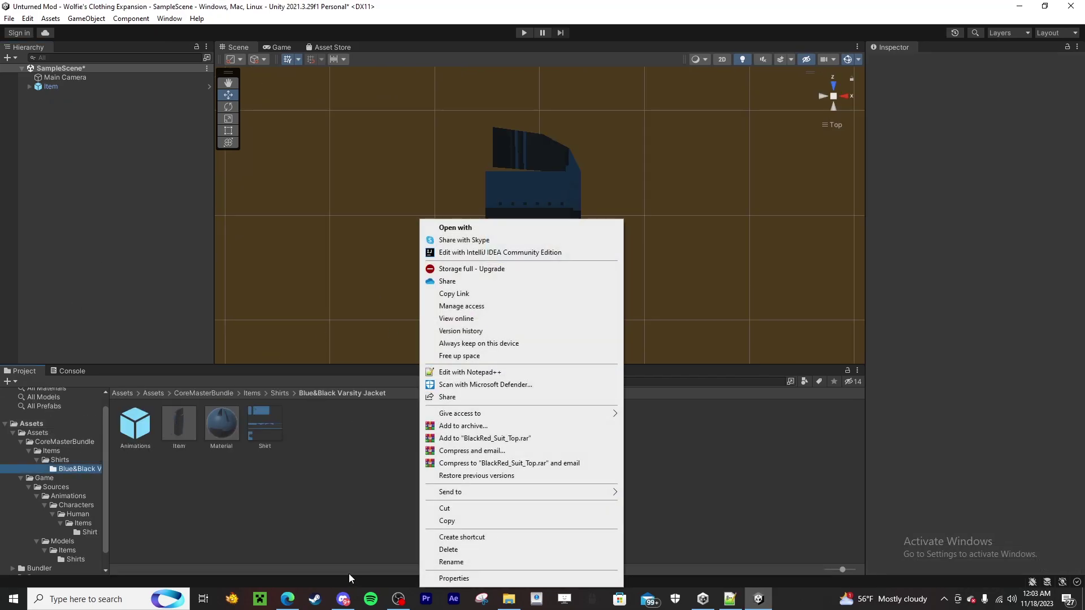
Delete Shirt.png and the Material asset from the Blue&Black Varsity Jacket folder
left_click(509, 598)
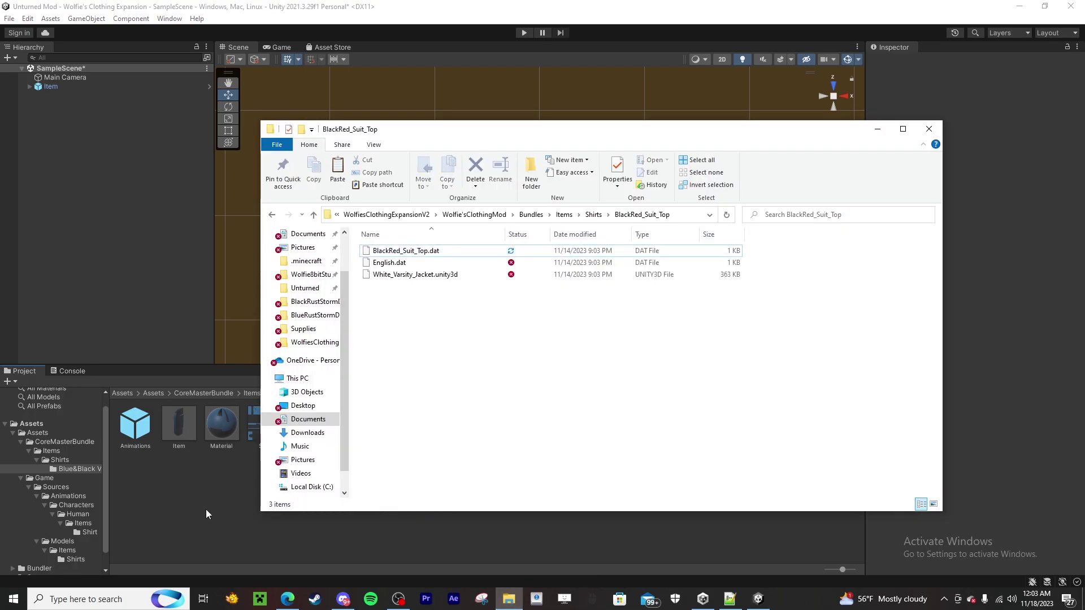
left_click(205, 510)
left_click(269, 431)
key("Delete")
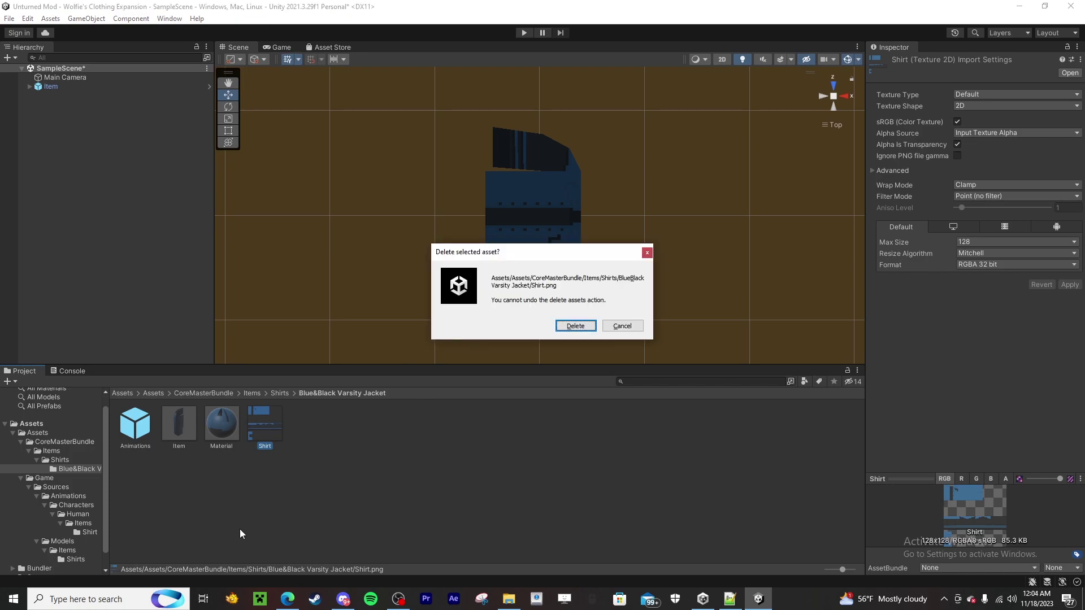
key("Return")
left_click(228, 436)
key("Delete")
key("Return")
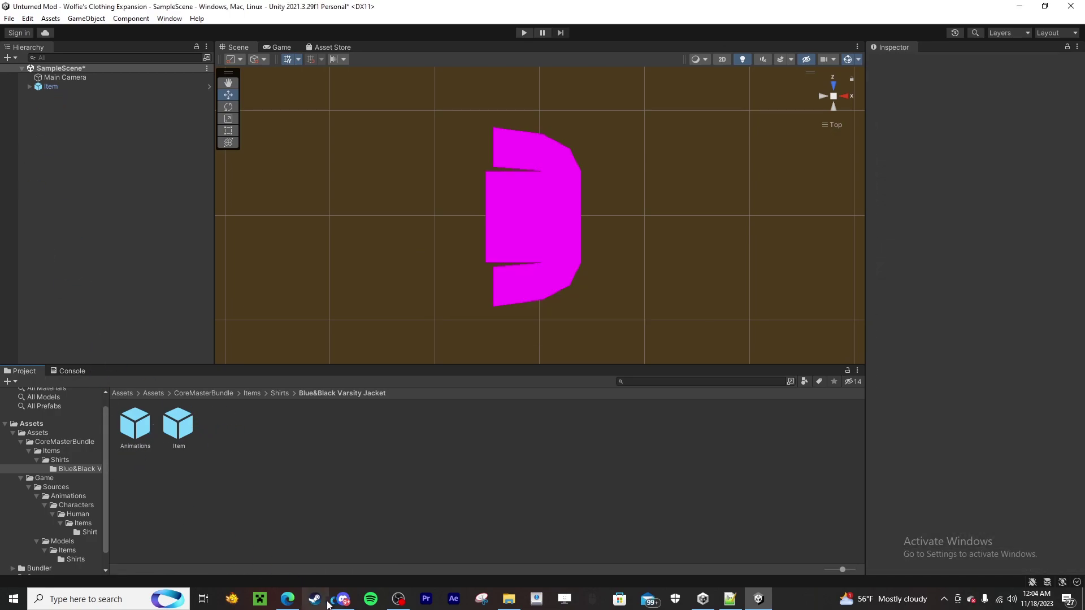
Drag BlackRedSuitTop from Explorer's WolfiesClothingExpansionV2 > Suits folder into Unity's jacket folder
left_click(509, 599)
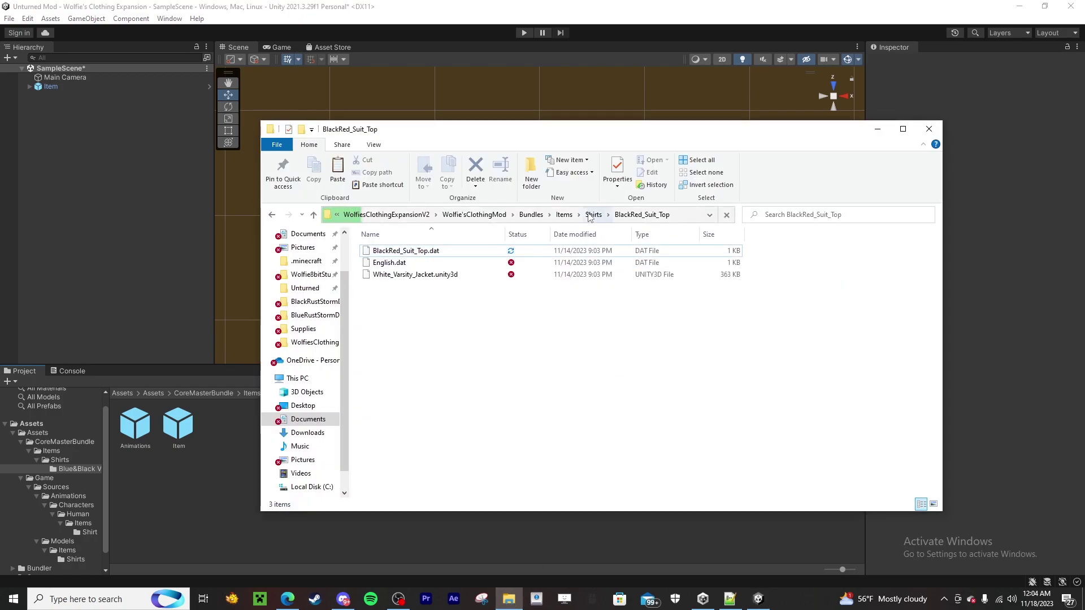
left_click(386, 215)
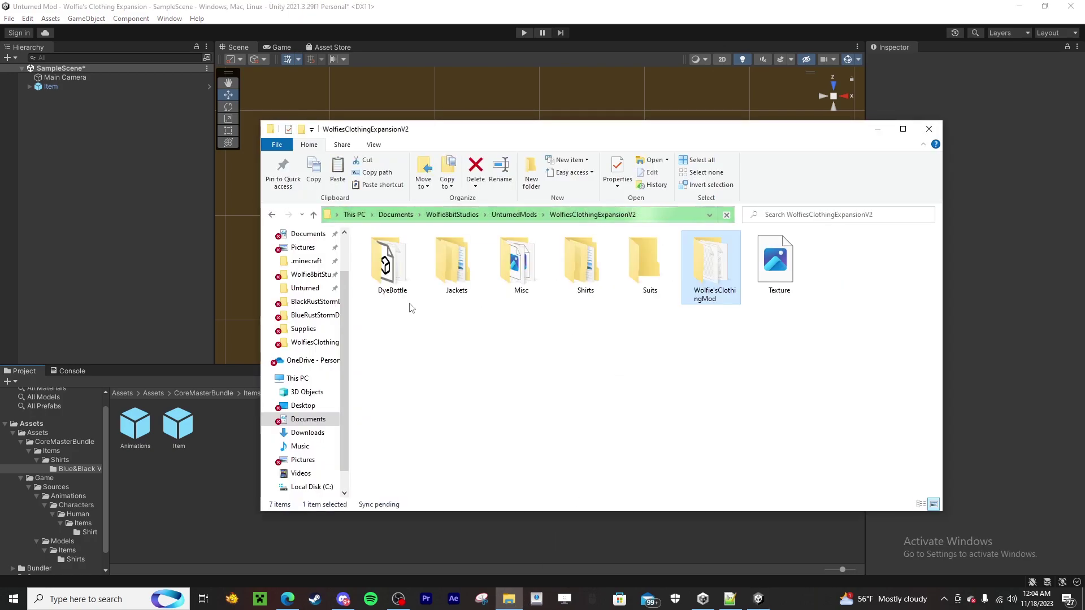
double_click(599, 260)
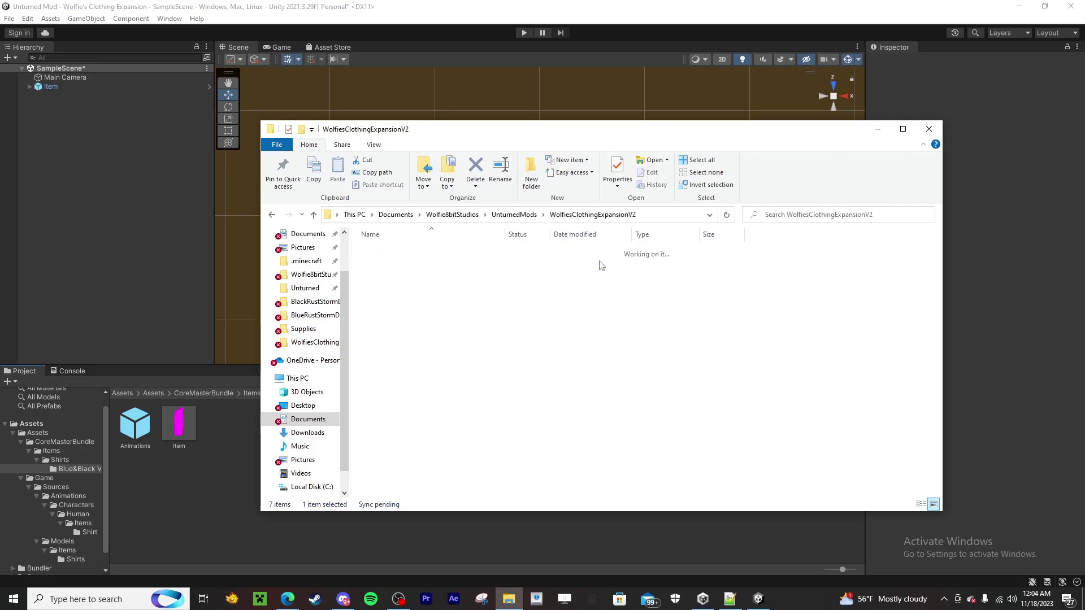
left_click(592, 214)
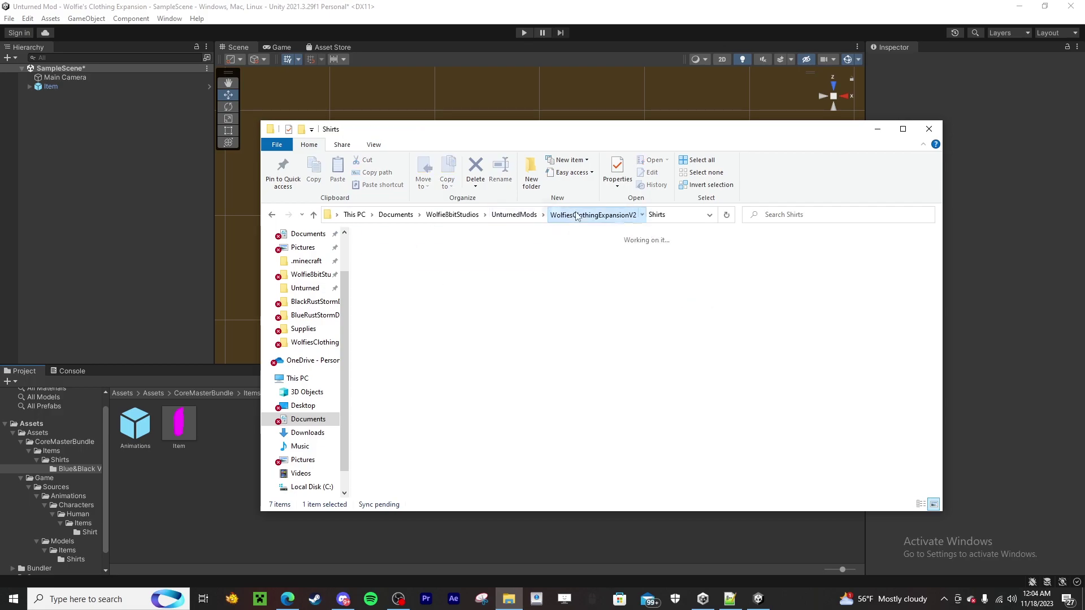
left_click(625, 259)
double_click(625, 259)
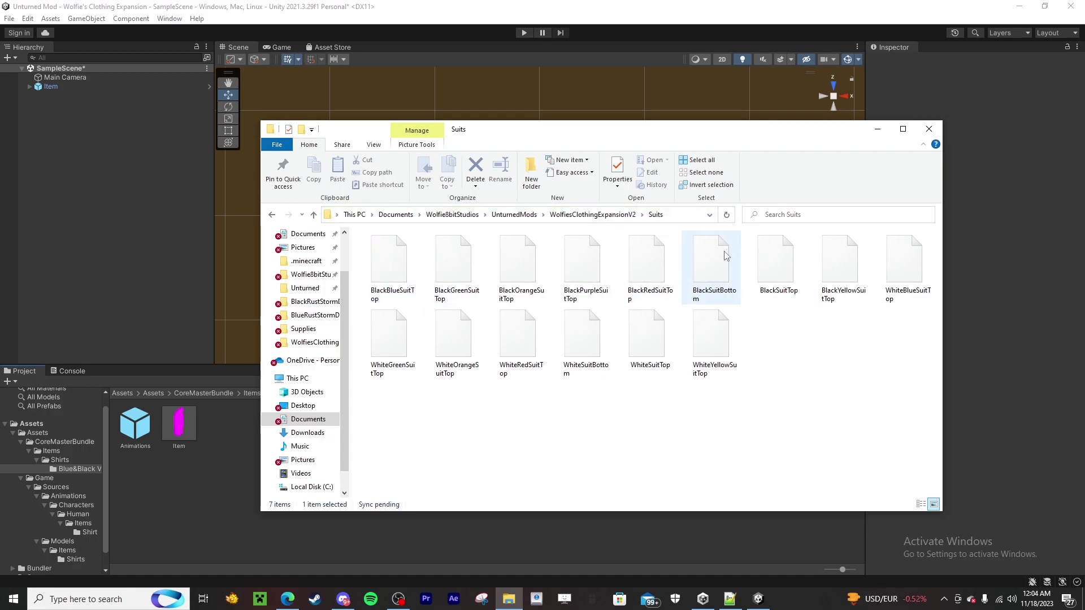
left_click(775, 270)
left_click_drag(775, 270, 252, 435)
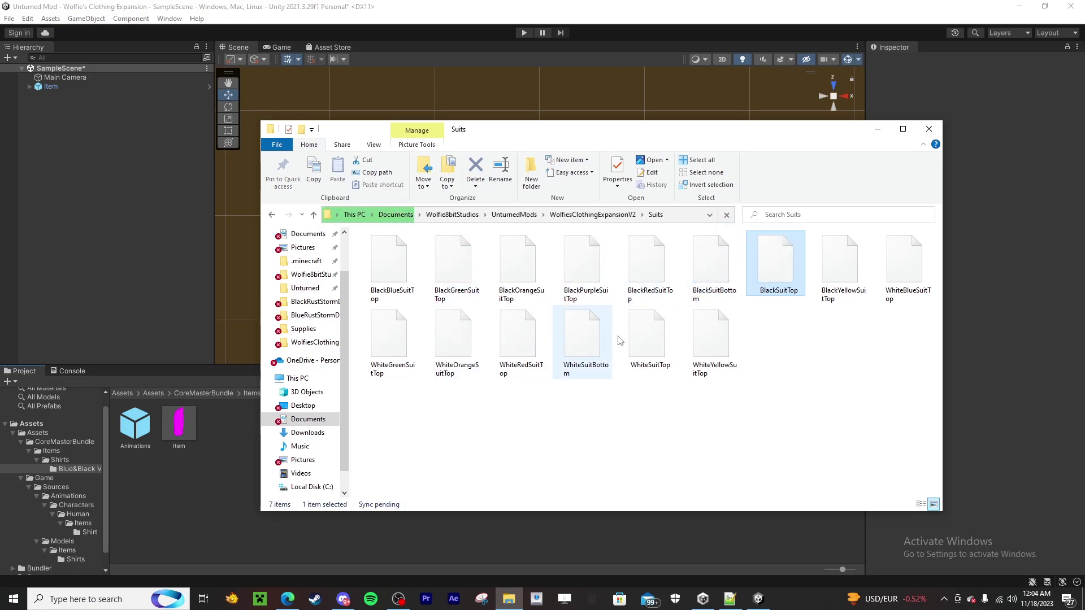
left_click(643, 263)
left_click_drag(485, 475, 192, 487)
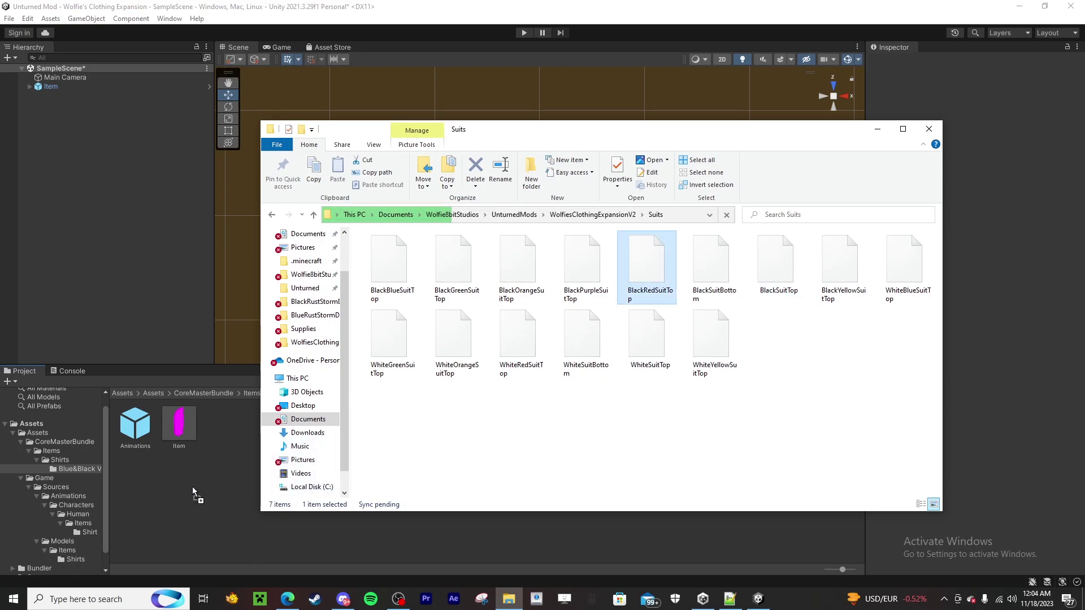
left_click(192, 487)
Rename the texture Shirt, set alpha transparency, Clamp, Point, 128, RGBA 32 bit, and apply it to the jacket
left_click(177, 435)
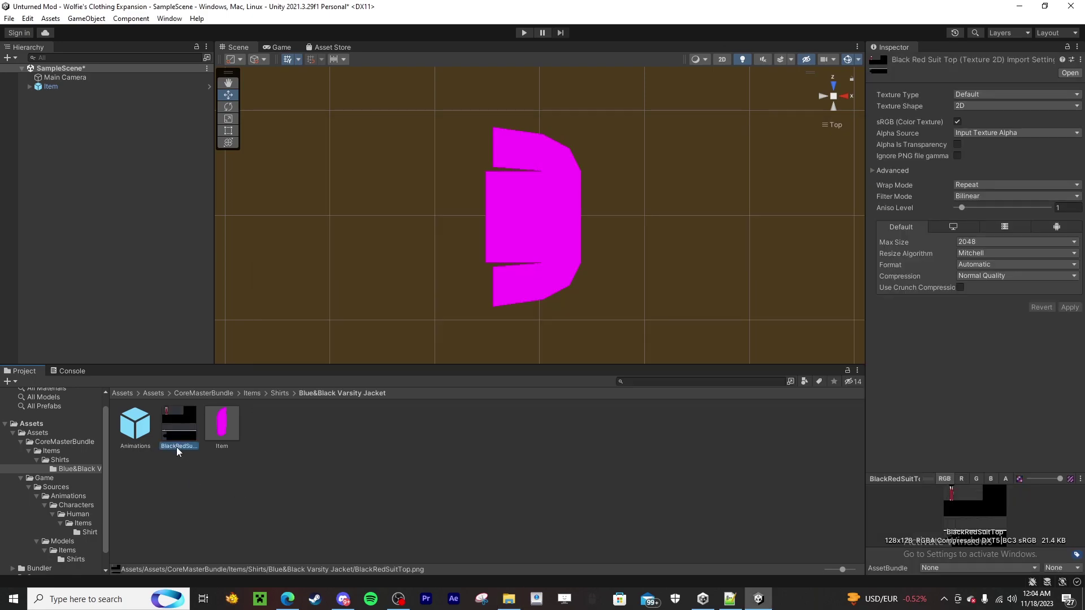
type("shirt")
left_click(957, 144)
left_click(974, 184)
left_click(983, 210)
left_click(983, 196)
left_click(982, 210)
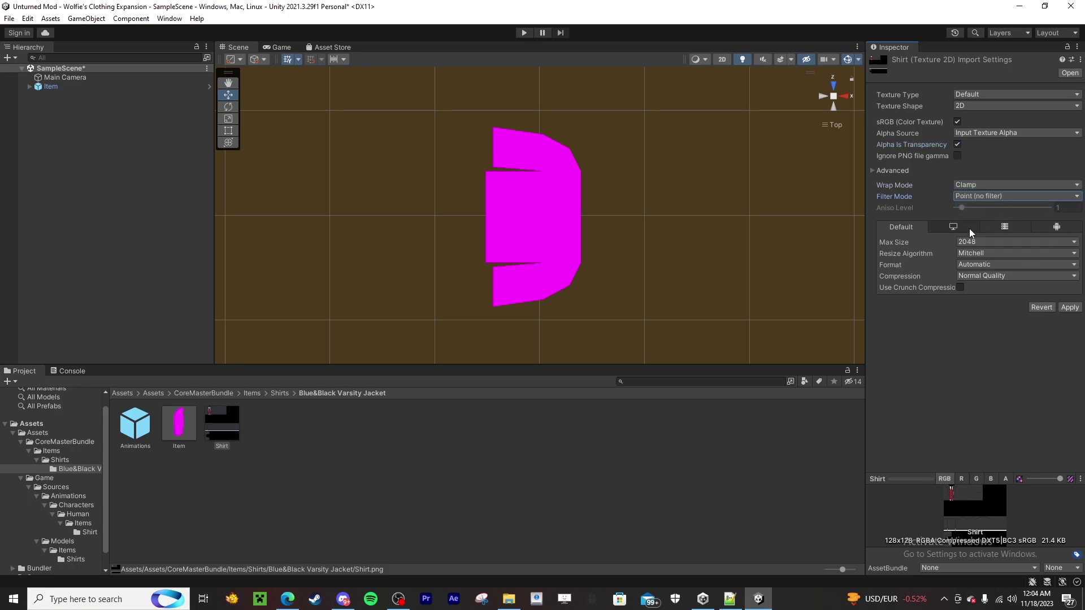
left_click(975, 242)
left_click(977, 279)
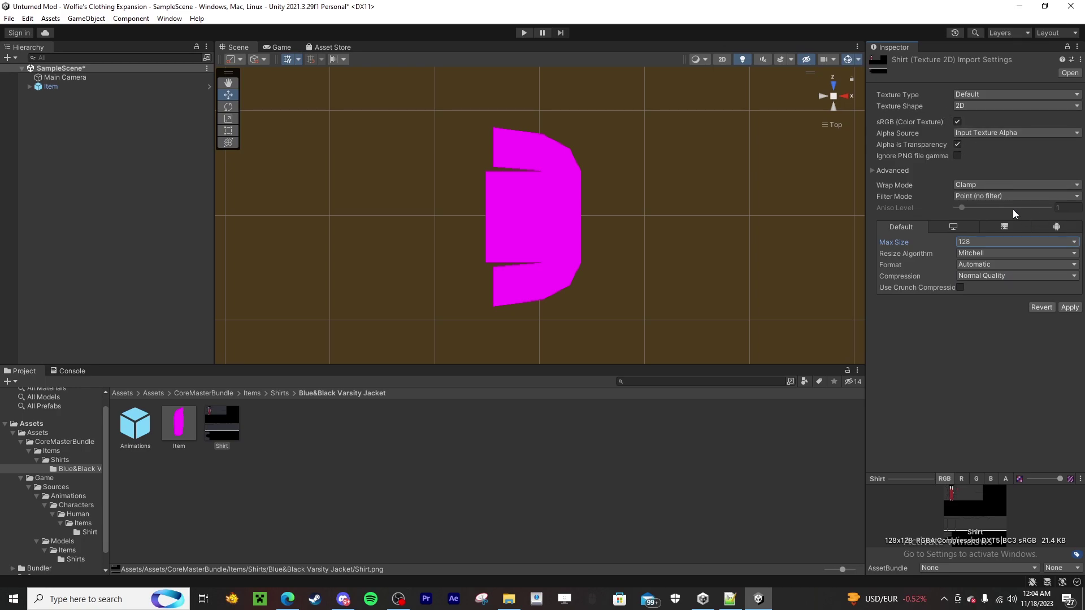
left_click(987, 265)
left_click(1000, 290)
left_click(1070, 285)
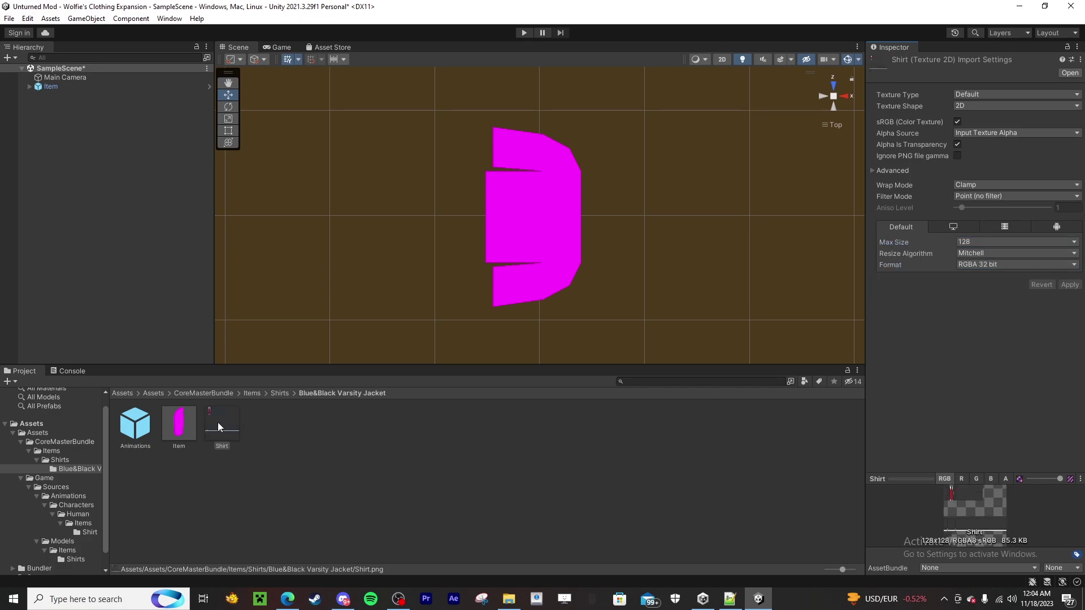
left_click_drag(218, 422, 528, 217)
Delete the Item prefab, move the Shirt material into the jacket folder, and remove the Materials folder
left_click(221, 424)
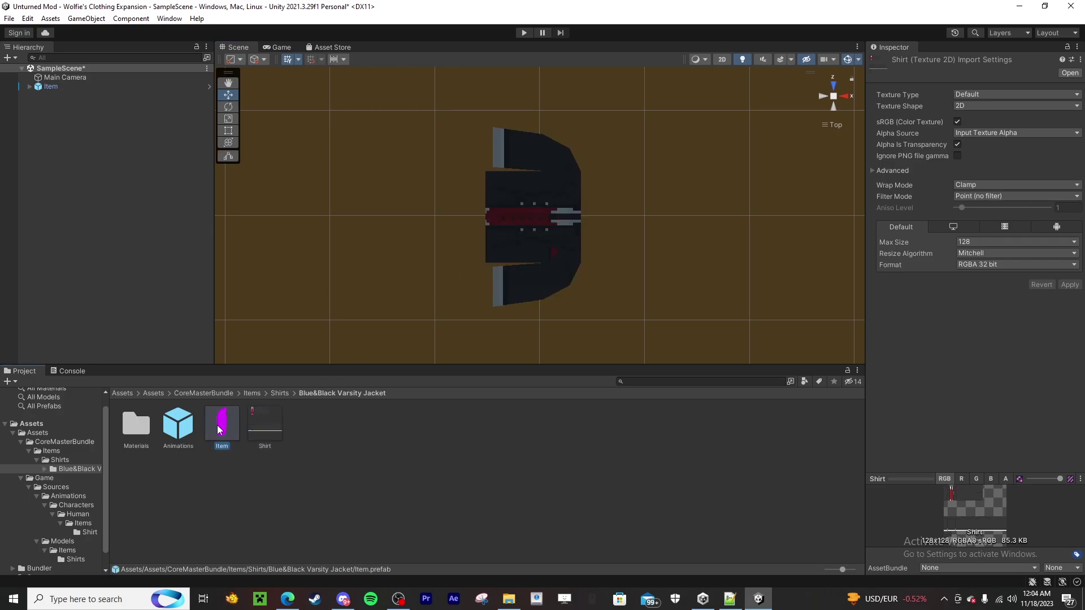
key("Delete")
key("Return")
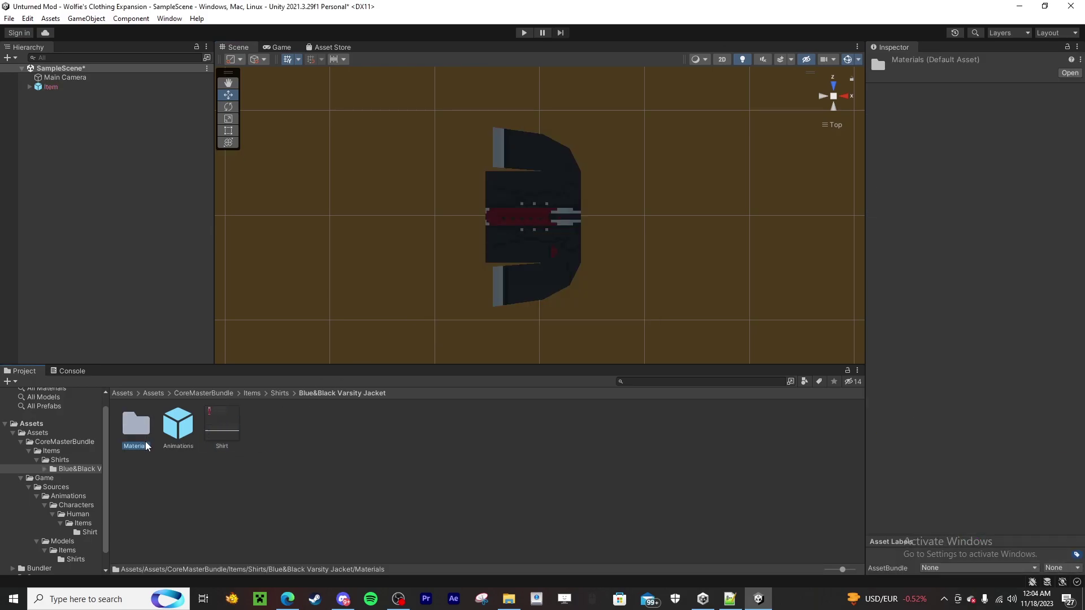
double_click(136, 425)
left_click_drag(136, 424, 73, 471)
left_click(142, 427)
key("Delete")
left_click(559, 328)
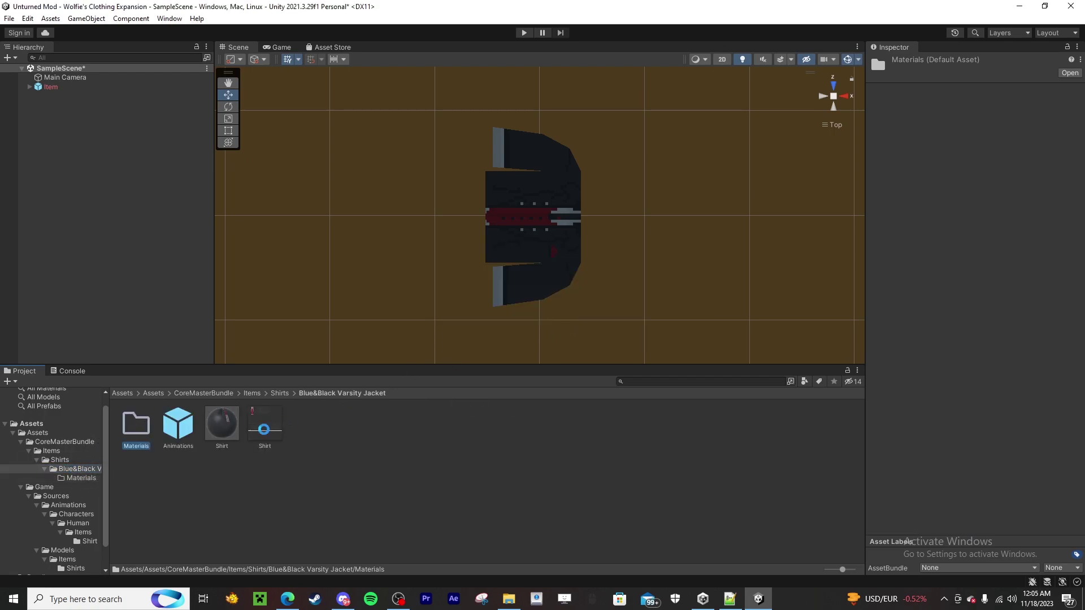
Rename the Shirt material to Material and save the scene's Item as a new prefab
left_click(178, 442)
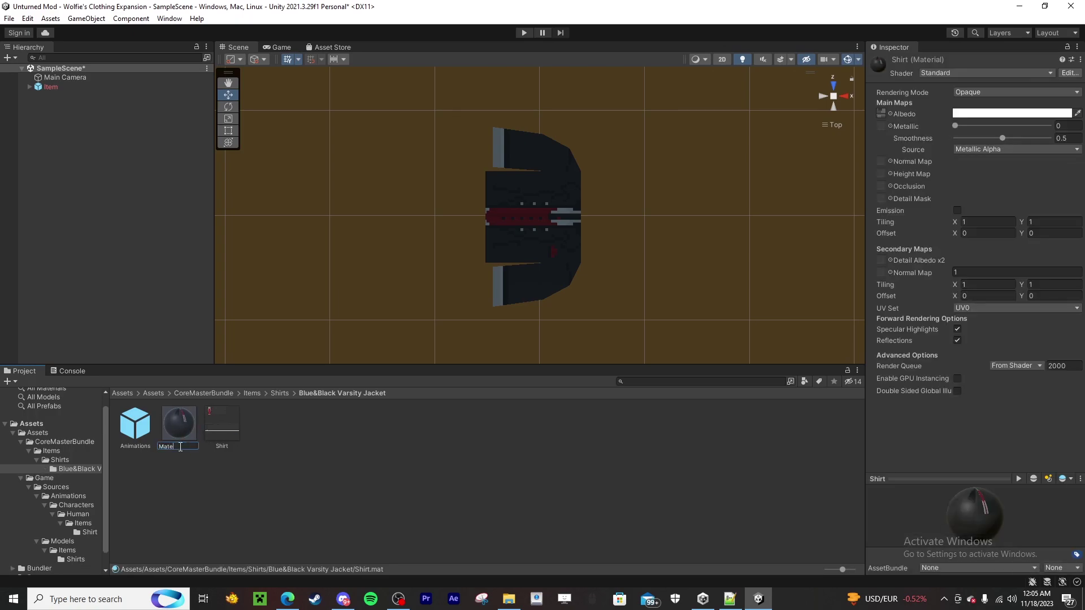
type("Material")
key("Return")
left_click_drag(53, 87, 216, 480)
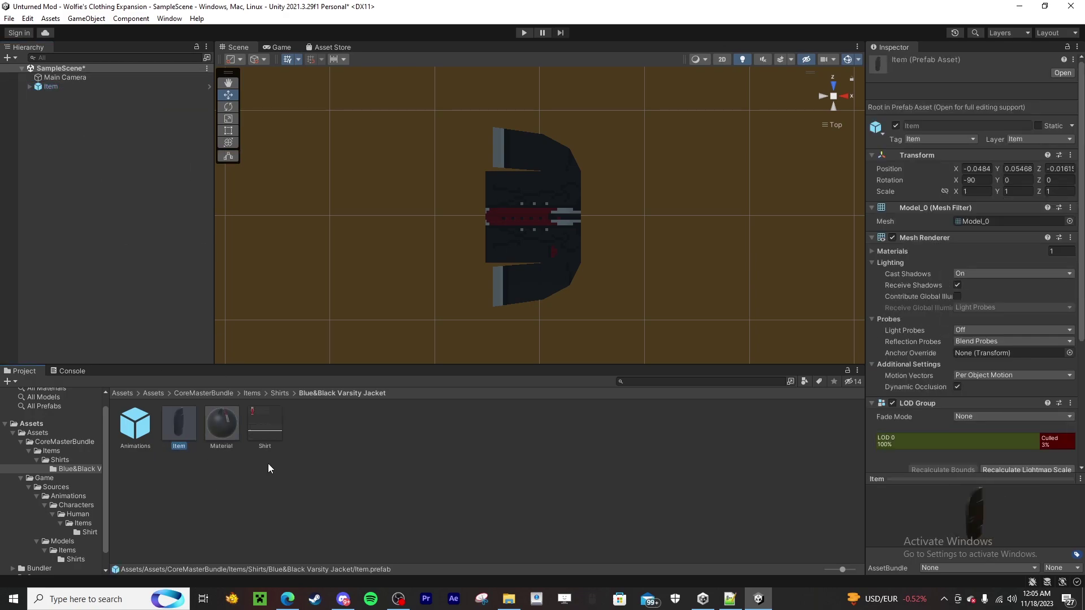
Select the inner Assets folder and grab its assets in the Unturned Bundle Tool
left_click(29, 423)
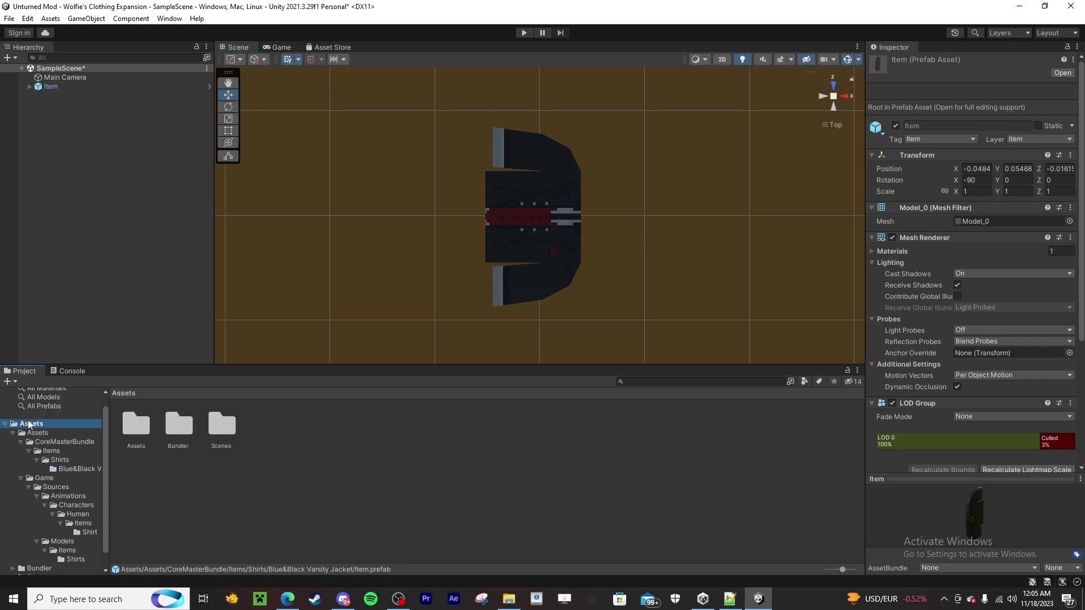
left_click(135, 426)
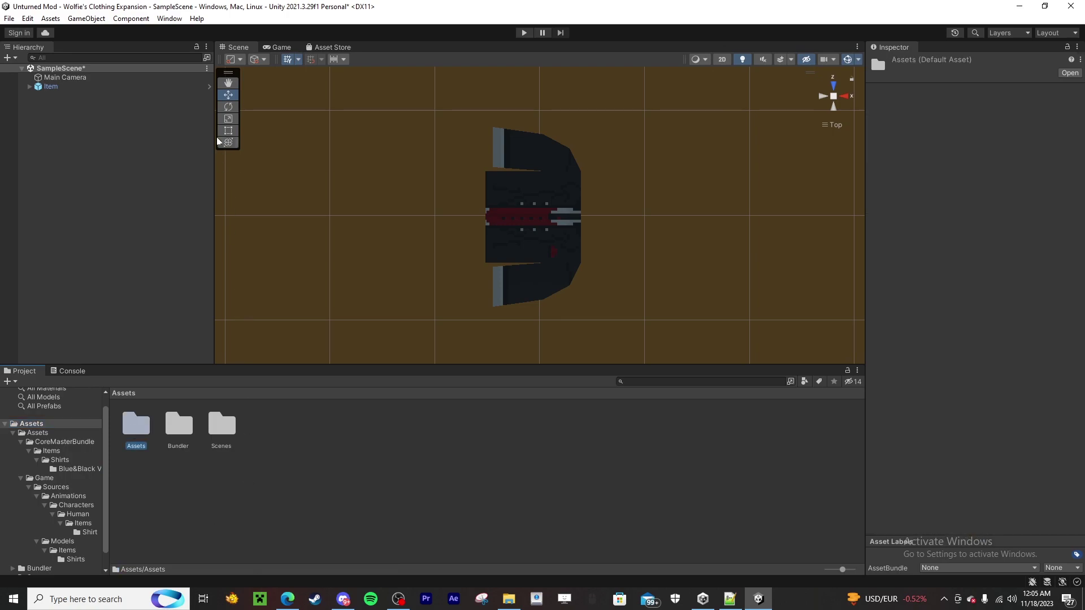
left_click(170, 19)
mouse_move(175, 121)
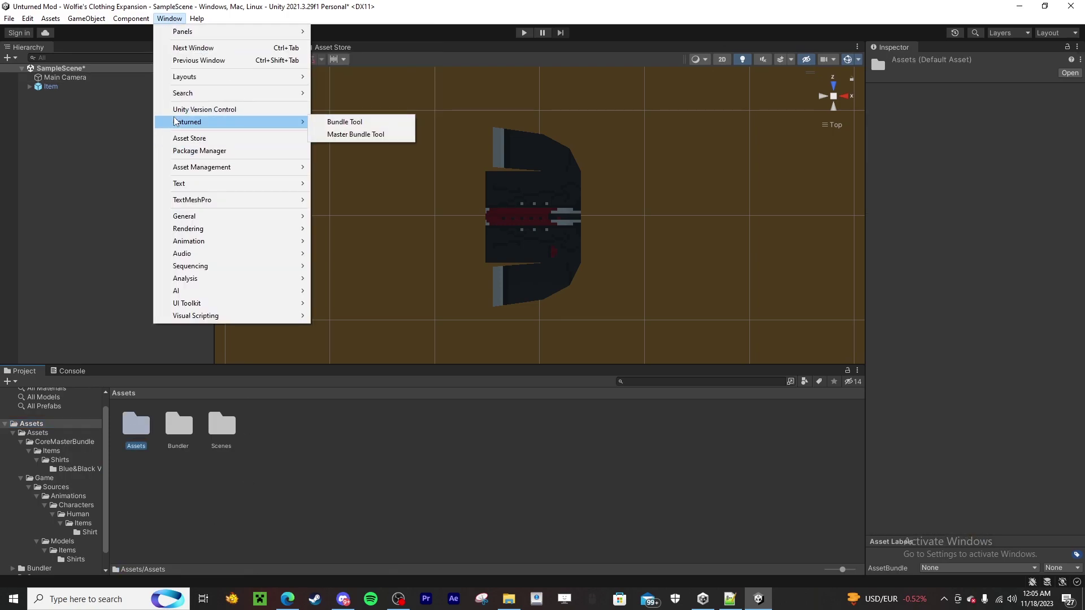
left_click(346, 122)
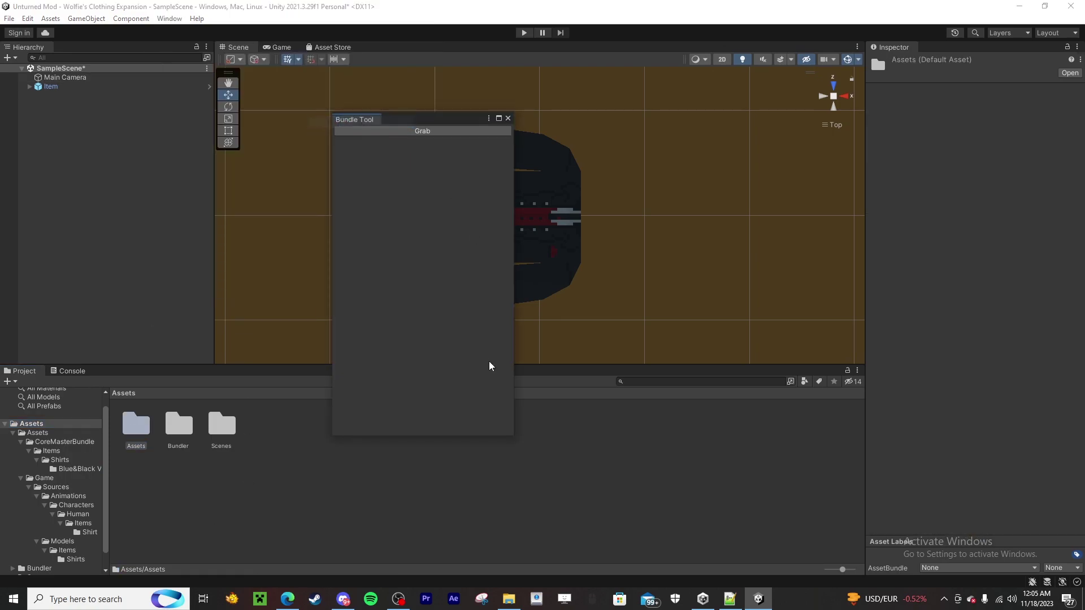
left_click(420, 131)
Browse the Save Bundle dialog to the mod's Bundles > Items > Shirts > BlackRed_Suit_Top folder
left_click(435, 290)
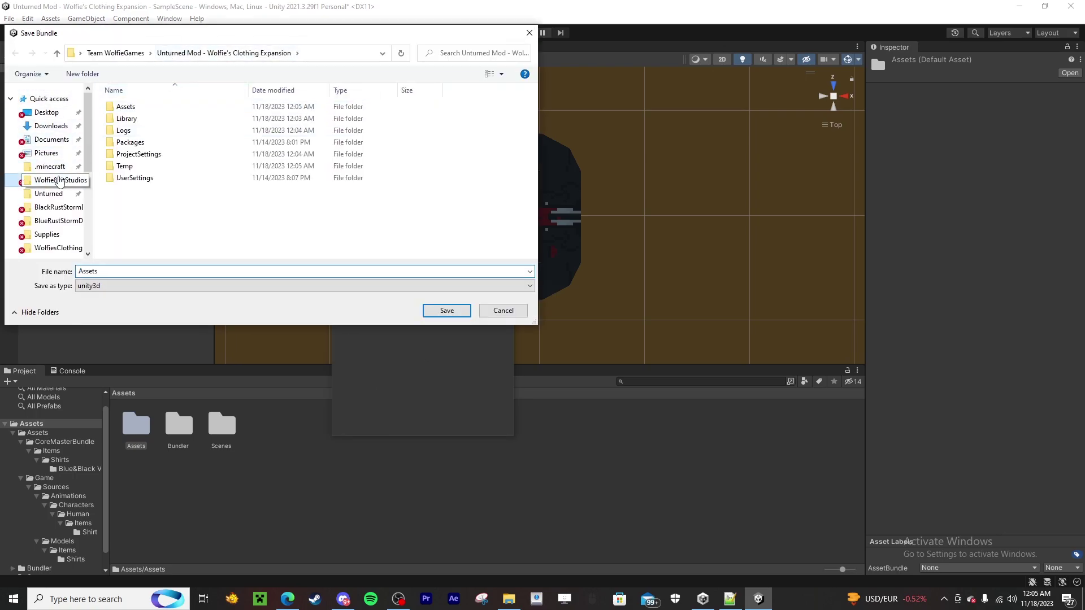
left_click(59, 181)
double_click(146, 169)
left_click(171, 108)
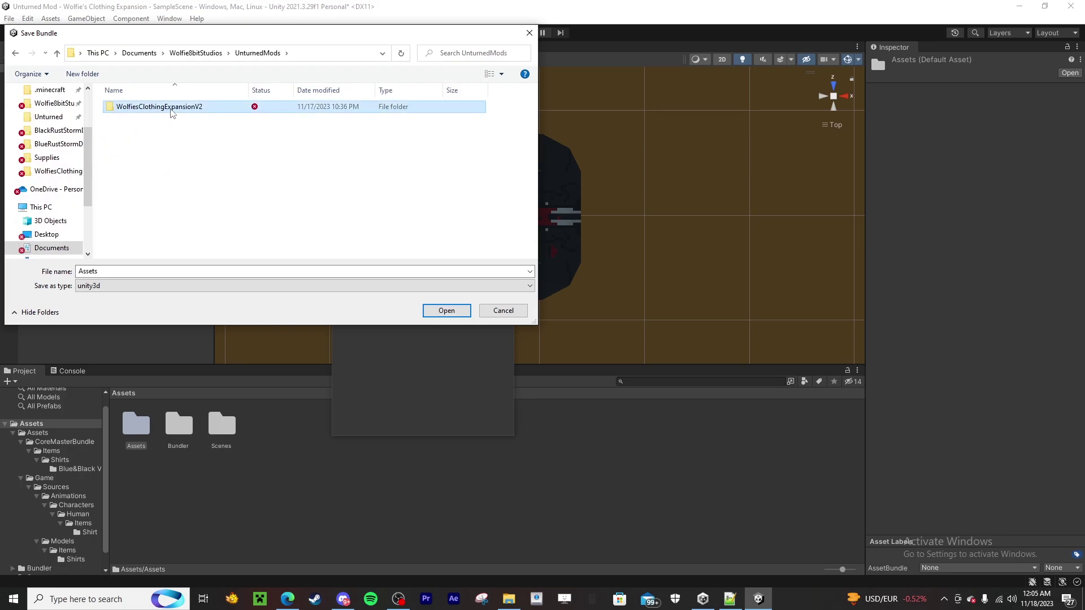
double_click(171, 110)
double_click(139, 164)
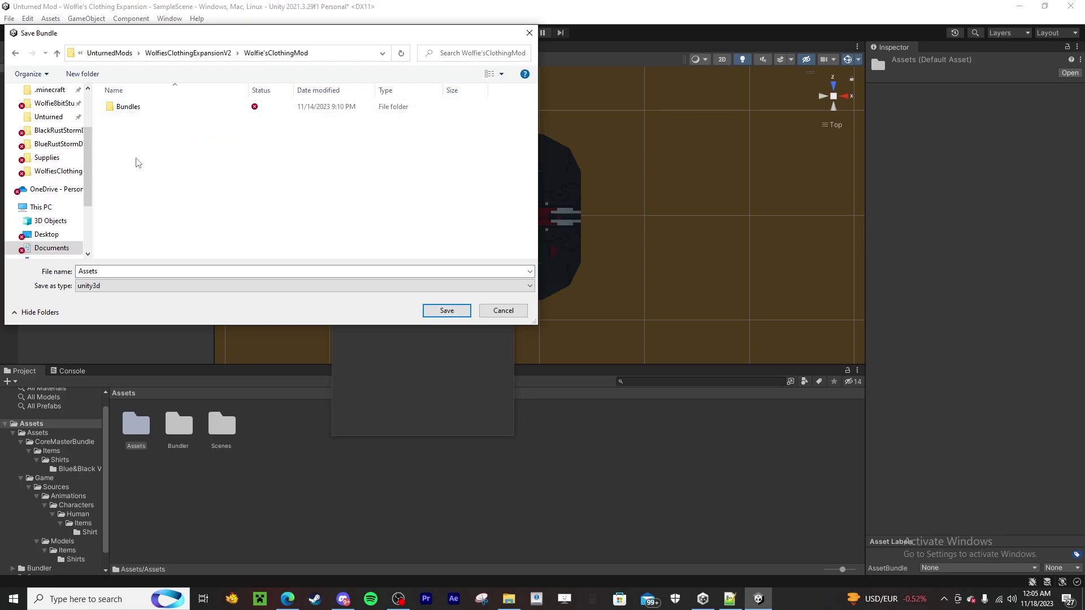
double_click(128, 108)
double_click(125, 109)
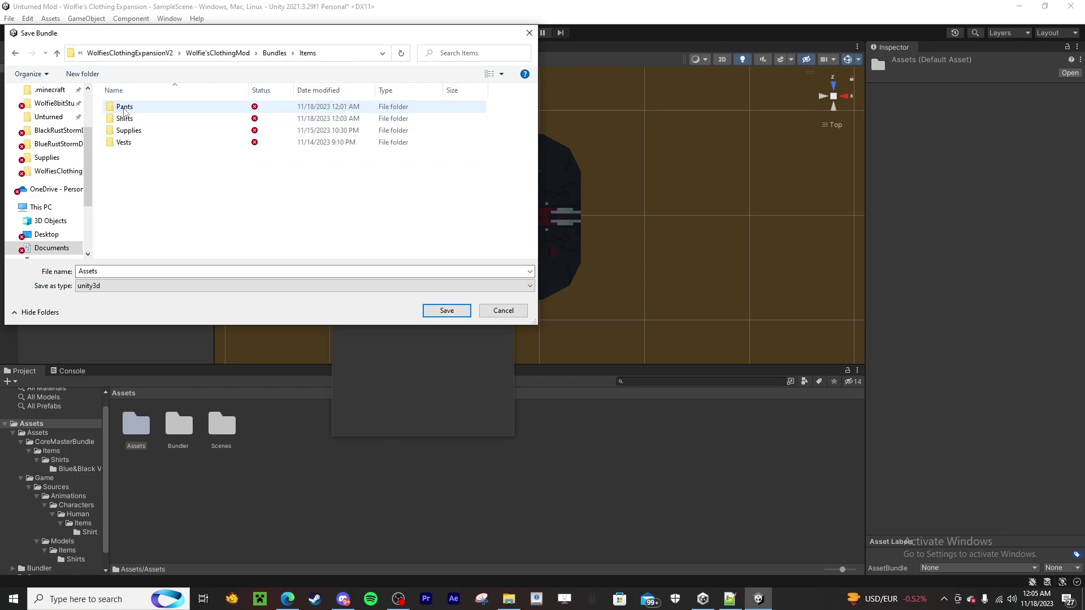
double_click(125, 119)
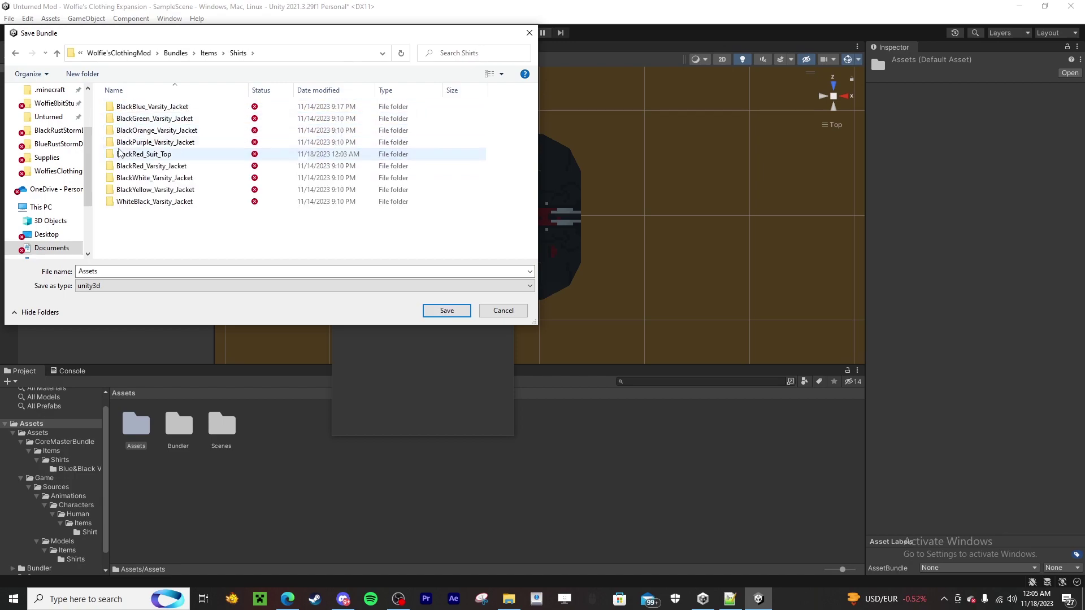
double_click(120, 154)
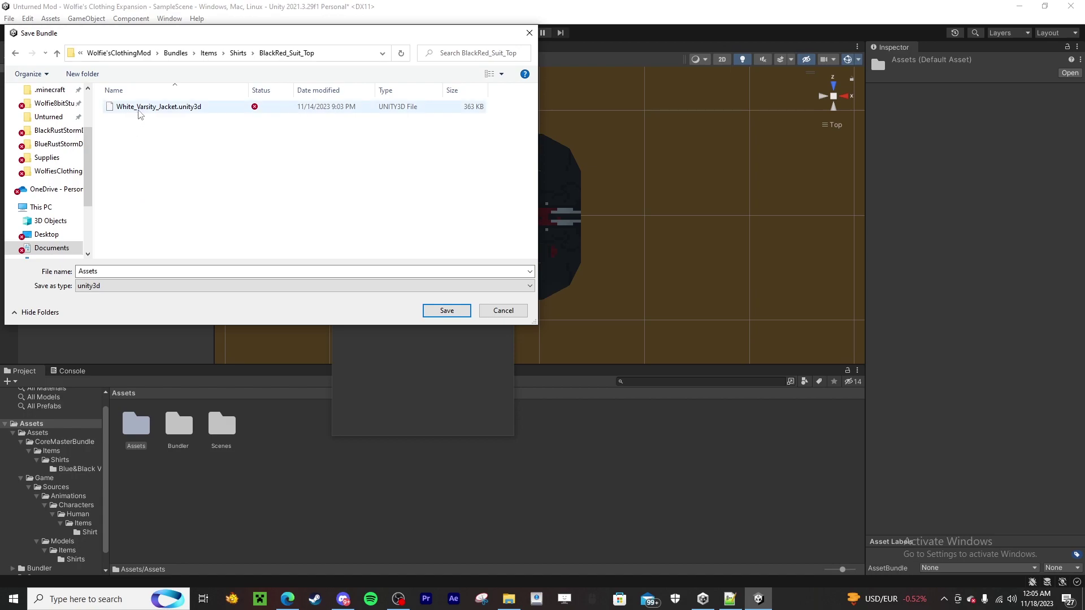
Save the bundle over the existing .unity3d file in BlackRed_Suit_Top and close the Bundle Tool
left_click(238, 52)
left_click(135, 157)
double_click(138, 158)
left_click(148, 108)
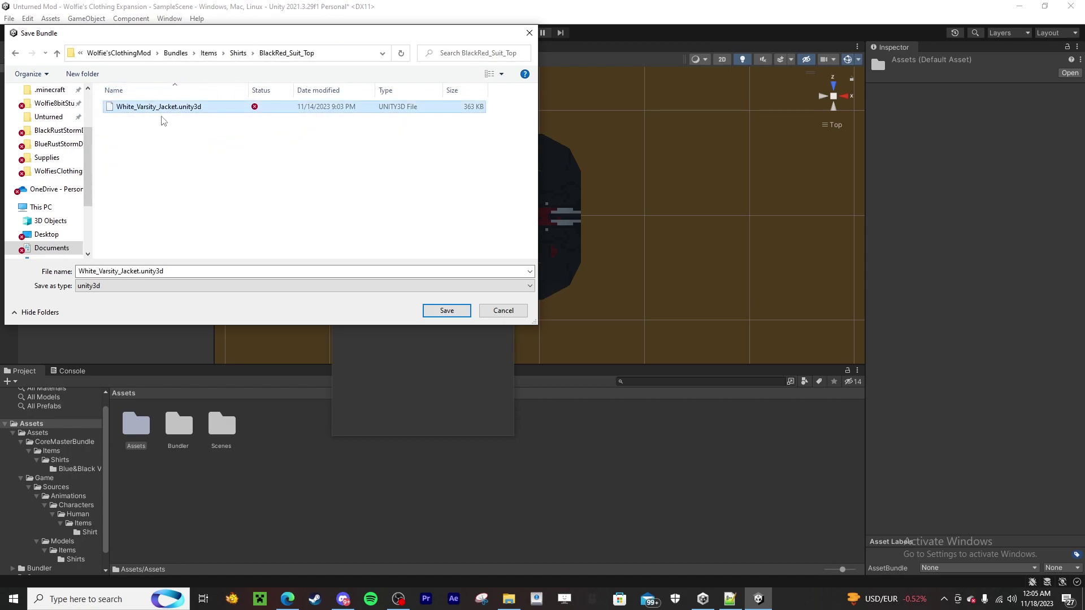
left_click(443, 310)
left_click(568, 300)
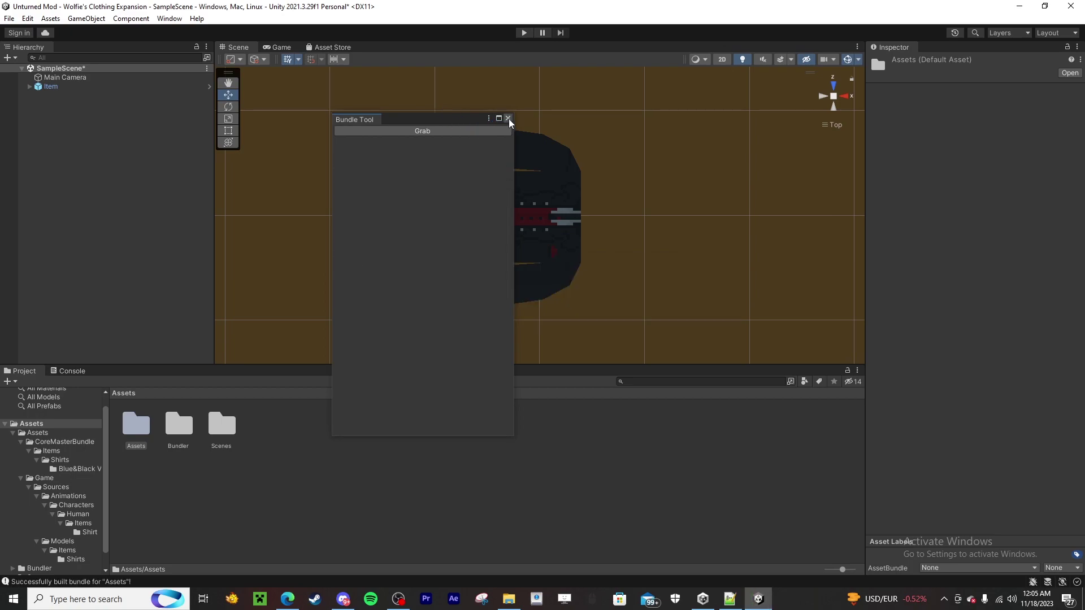
left_click(508, 119)
Close Unity saving the scene and open BlackRed_Suit_Top.dat in Notepad++
left_click(1070, 6)
left_click(523, 320)
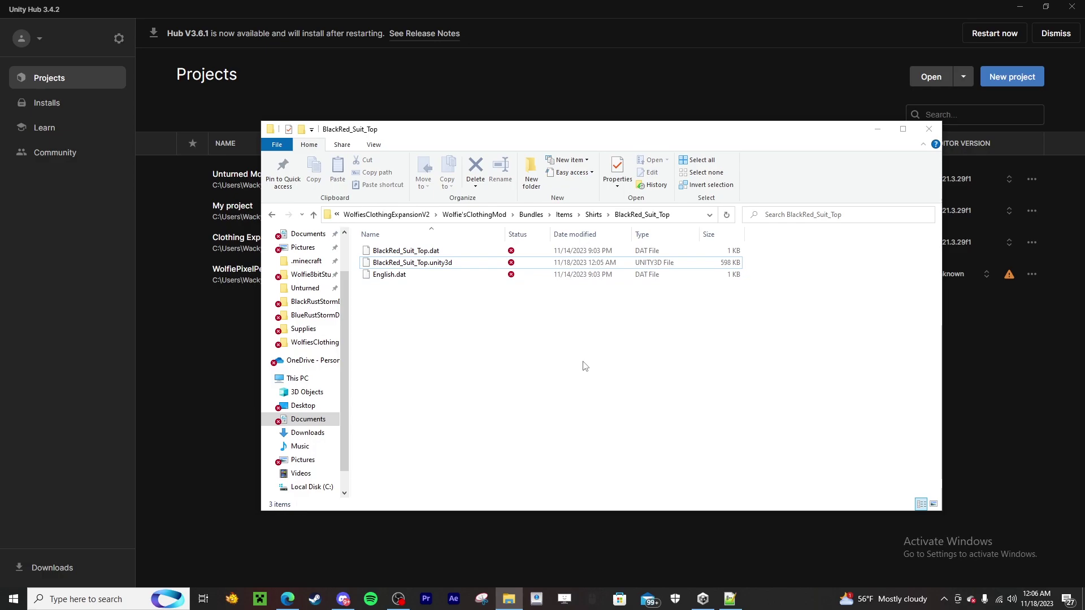
right_click(406, 252)
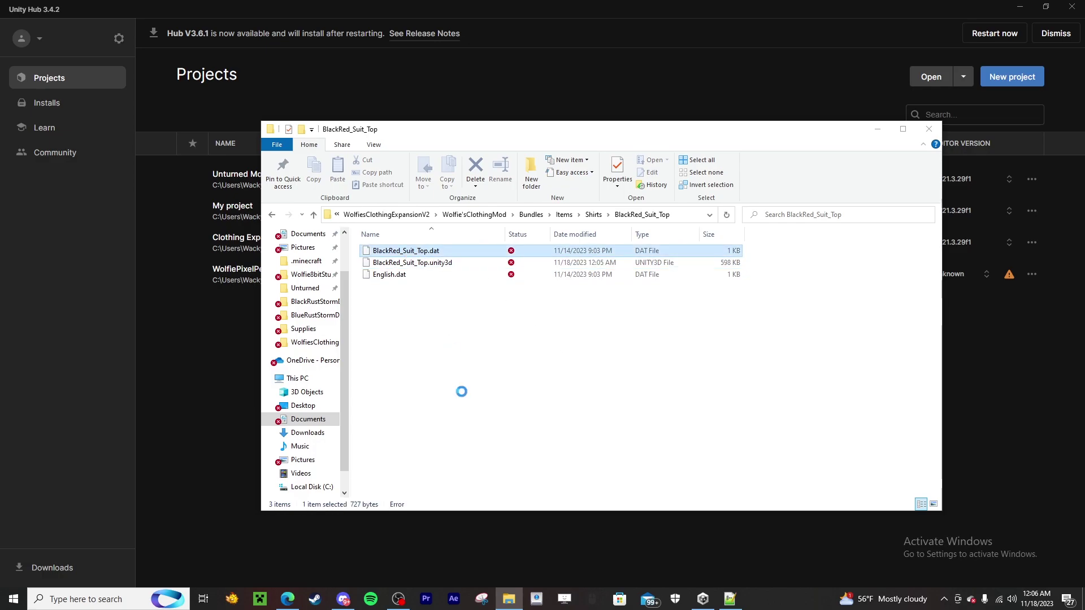
left_click(446, 373)
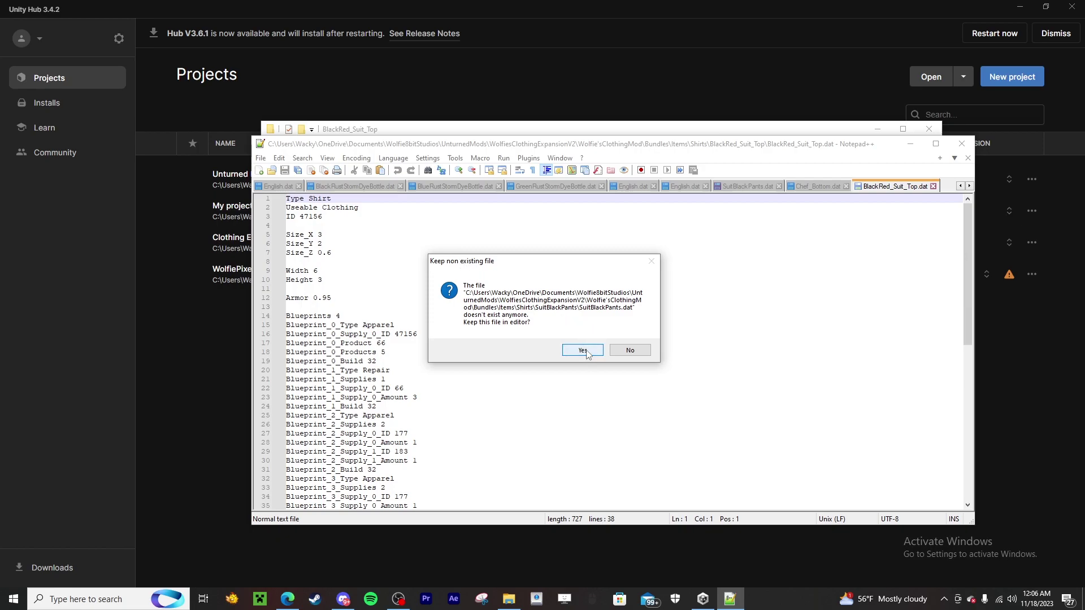
left_click(583, 351)
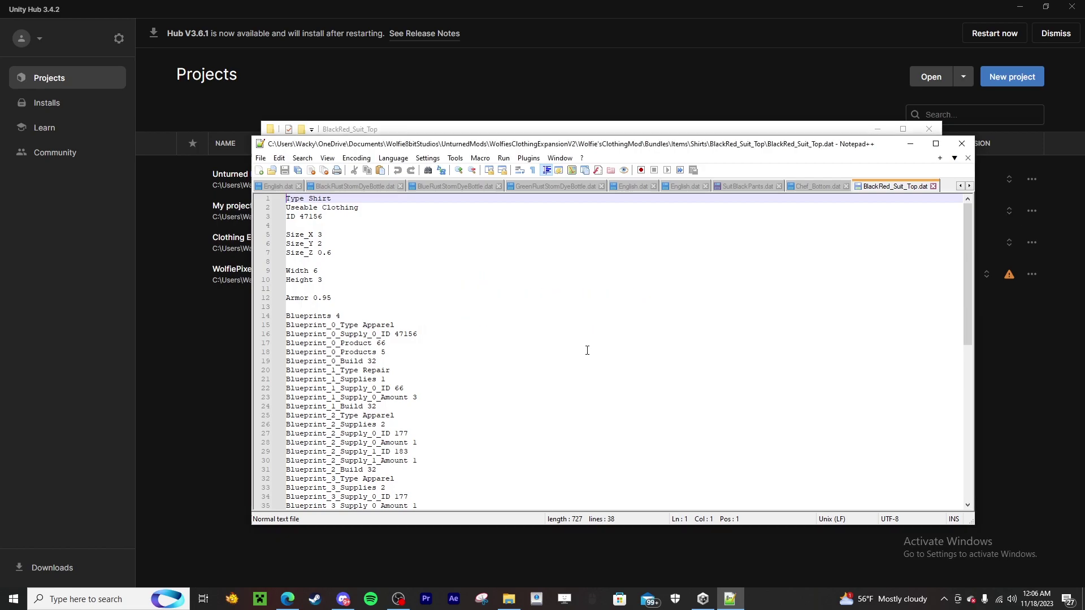
left_click(778, 186)
left_click_drag(710, 146, 652, 236)
Copy Exclude_From_Master_Bundle from SuitBlackPants.dat and paste it below BlackRed_Suit_Top.dat's ID 47156 line
left_click(458, 141)
left_click(389, 275)
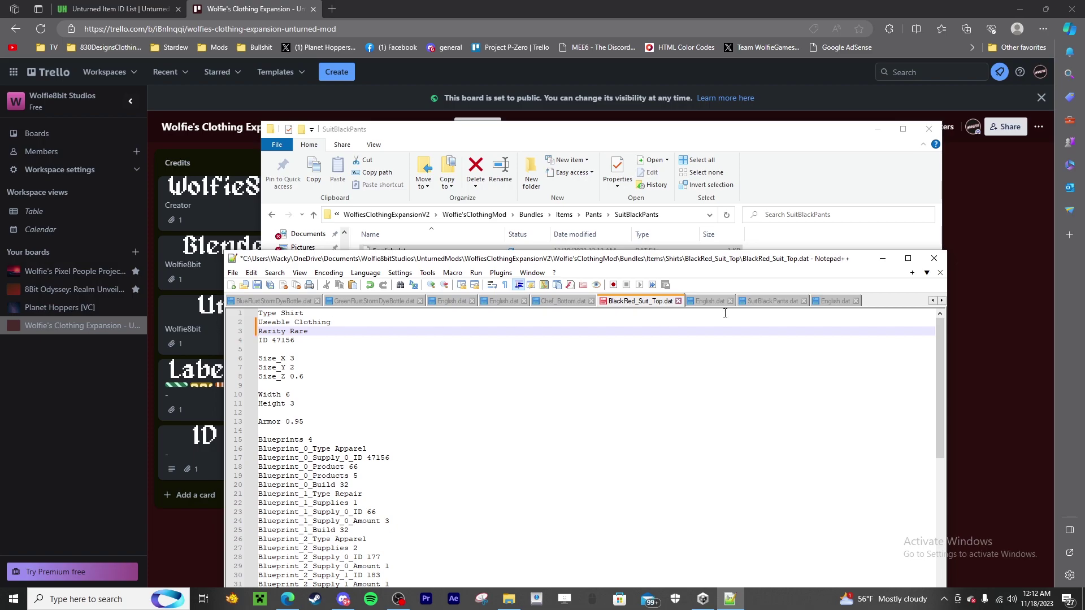
left_click(759, 301)
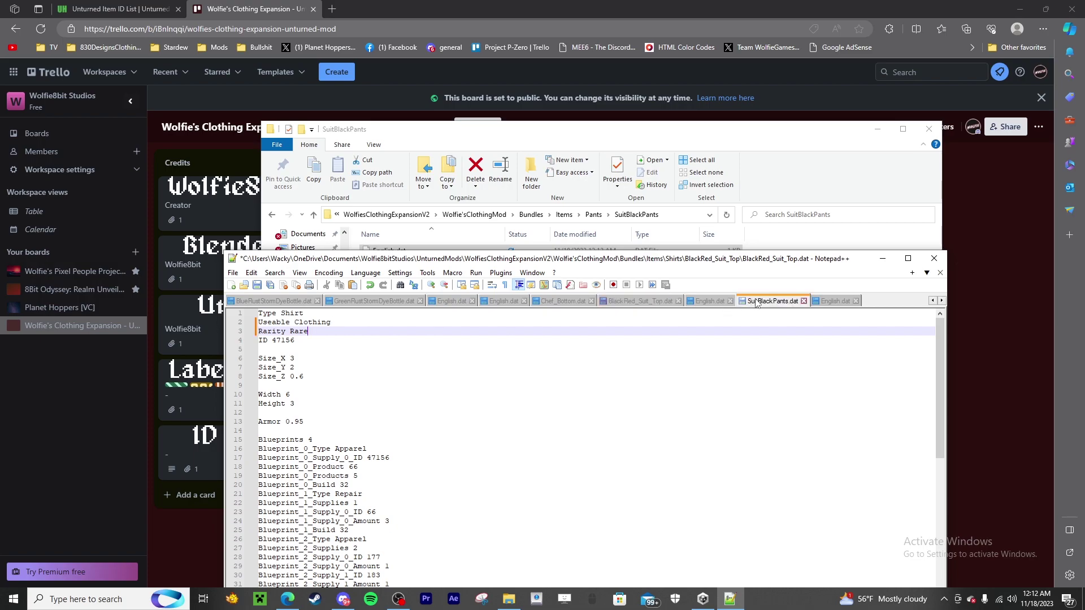
left_click_drag(381, 350, 227, 350)
key("ctrl+c")
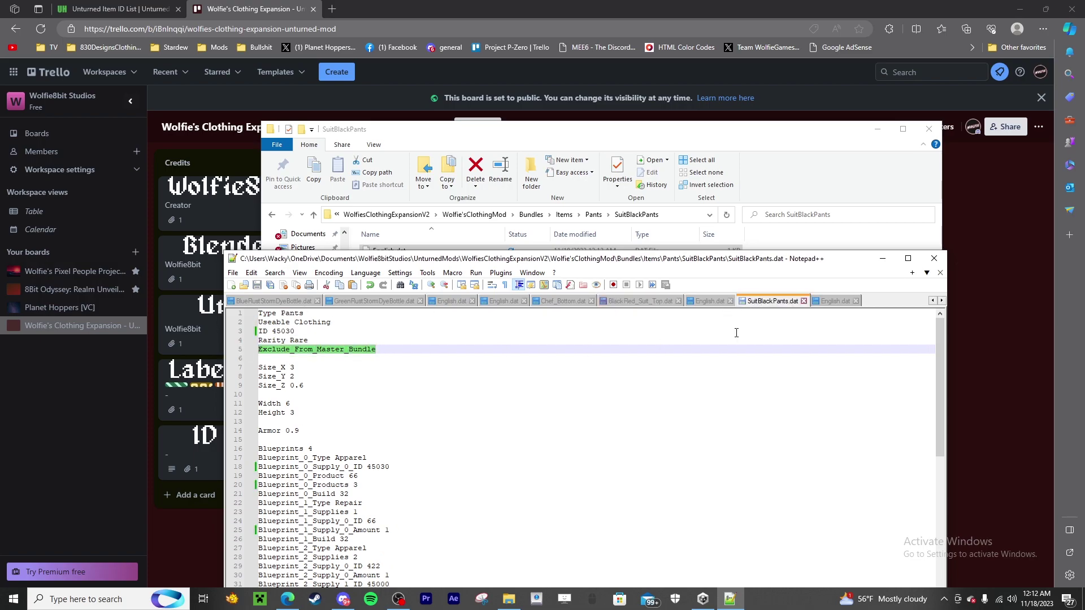
left_click(641, 302)
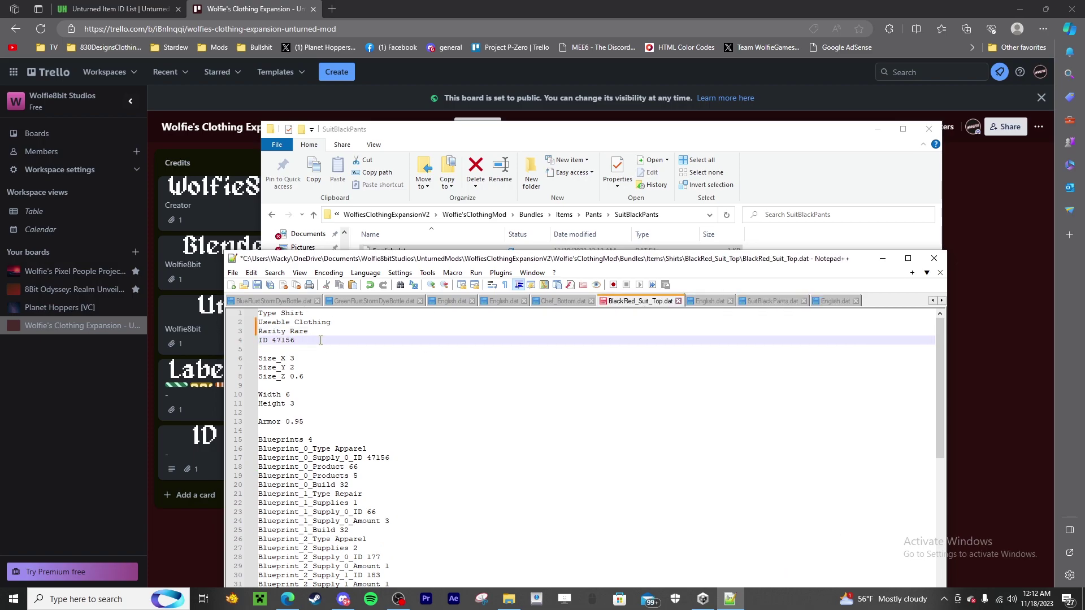
key("Return")
key("ctrl+v")
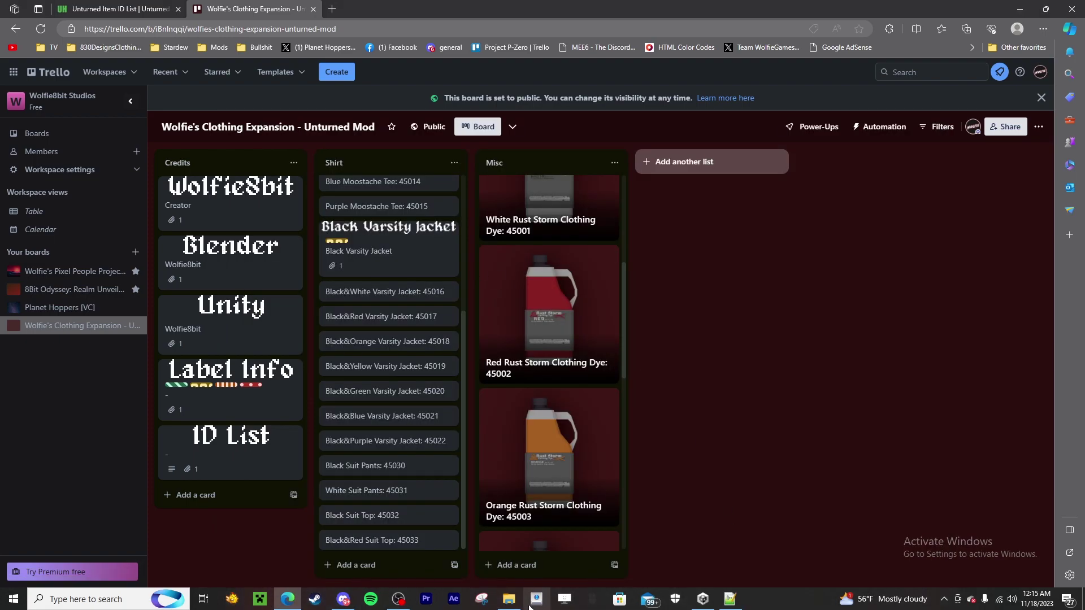
Bring the SuitBlackPants folder window back in front of the Trello board
left_click(509, 599)
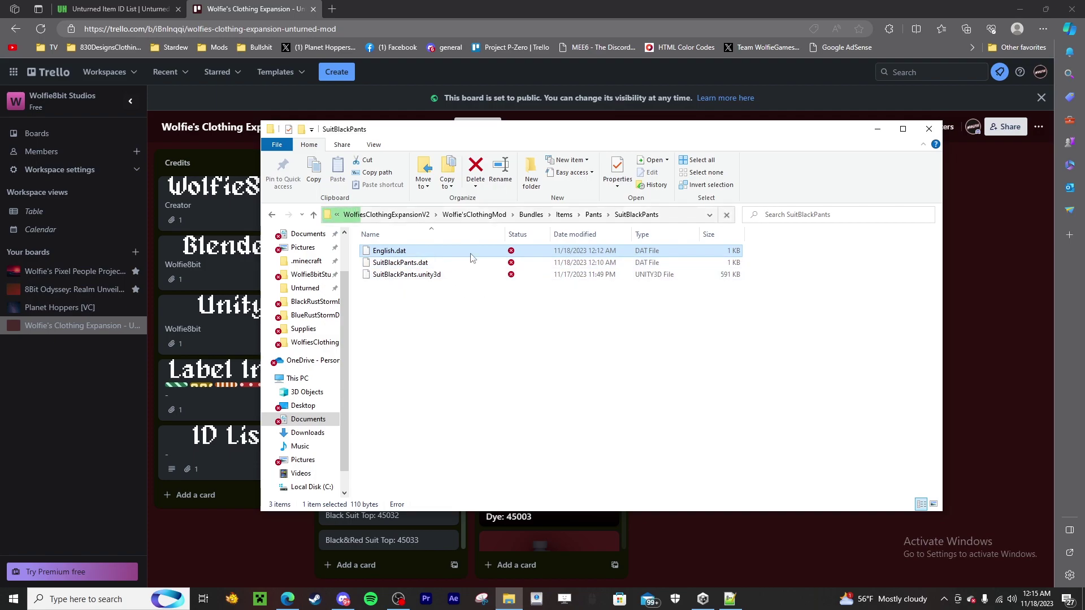
Check the contents of the mod's SuitBlackPants folder from its Pants folder
left_click(594, 215)
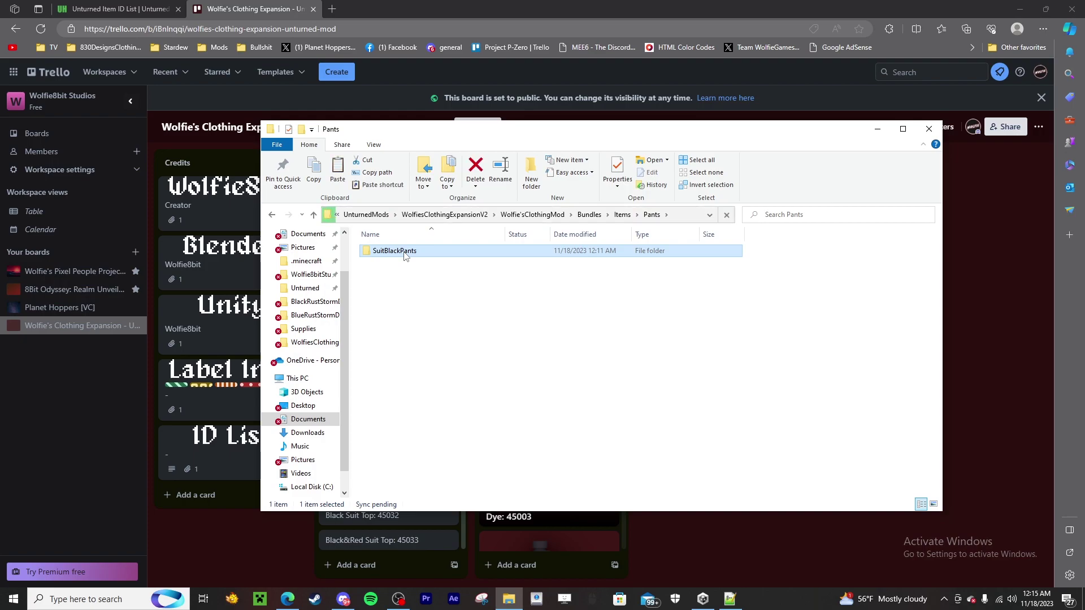
double_click(404, 255)
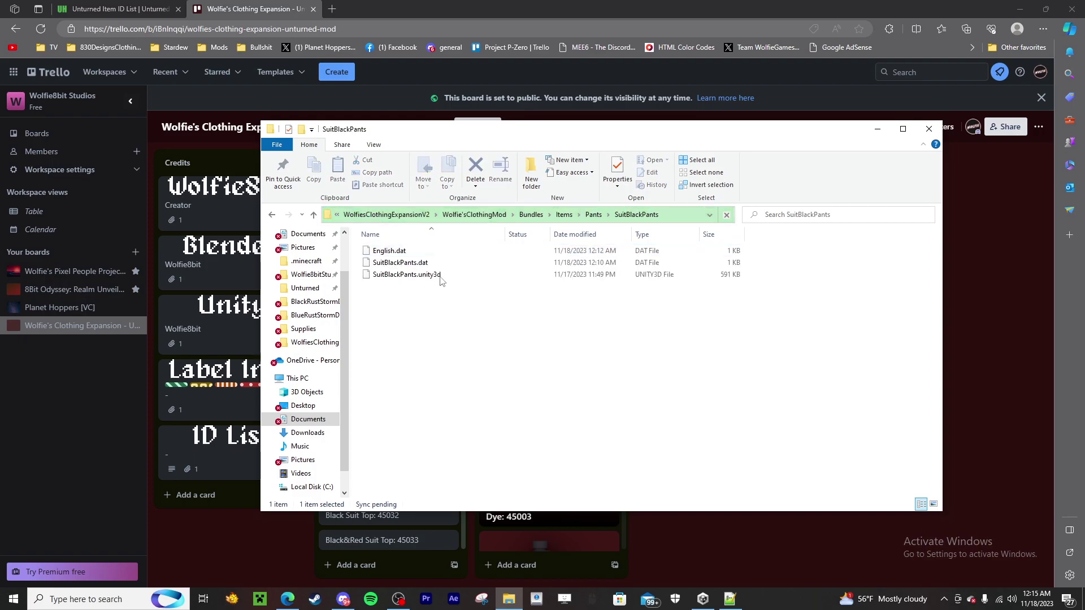
key("alt+Left")
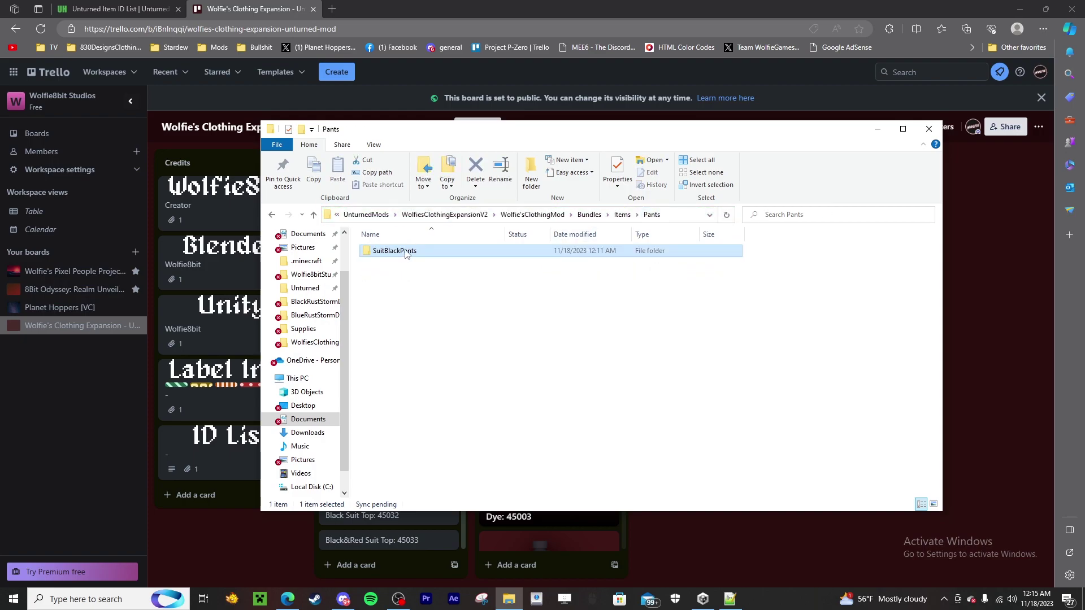
double_click(405, 253)
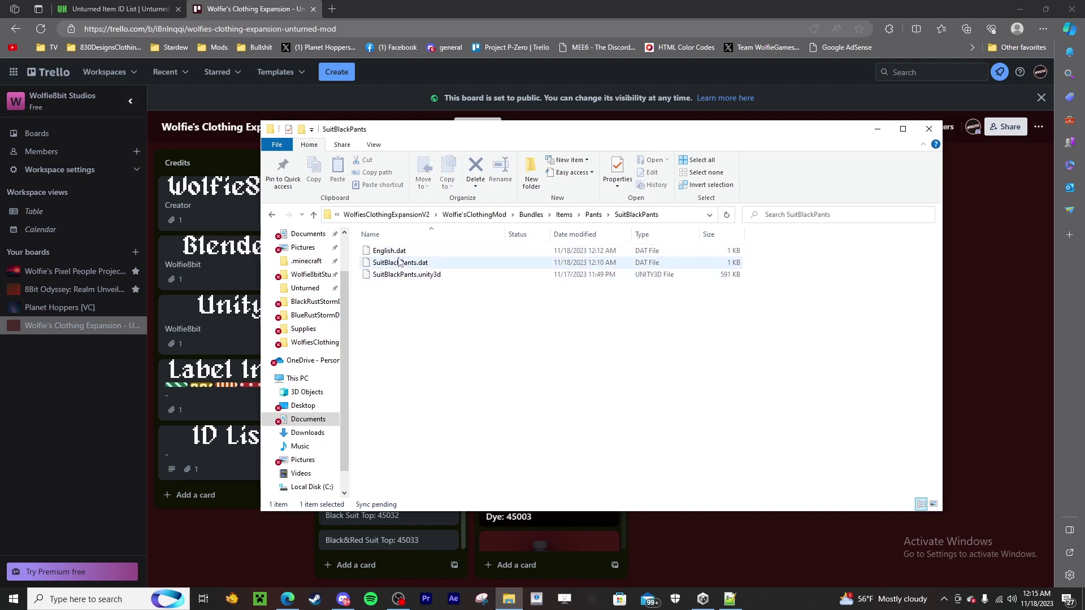
key("alt+Left")
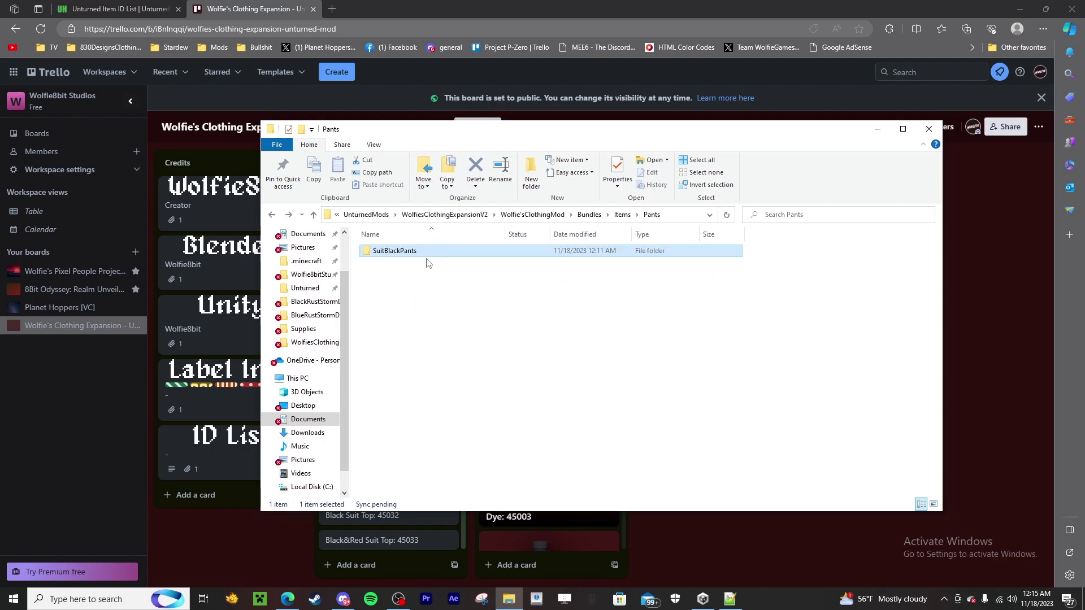
Paste the SuitBlackPants folder into the game's Unturned\Bundles\Items\Pants folder
left_click(305, 288)
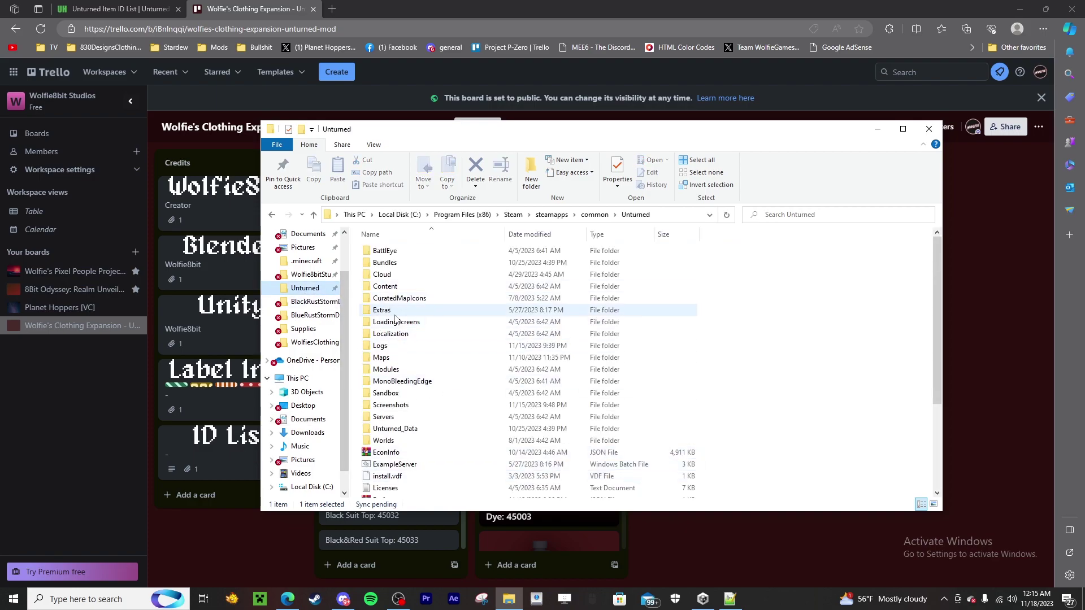
double_click(385, 263)
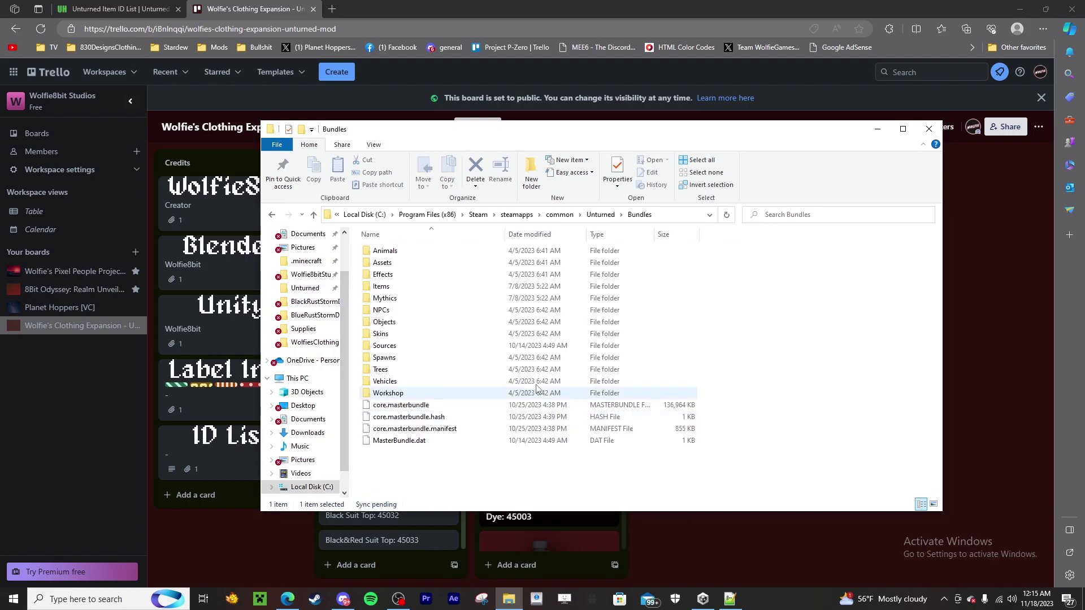
double_click(390, 286)
scroll(412, 380, "down", 5)
scroll(412, 379, "down", 3)
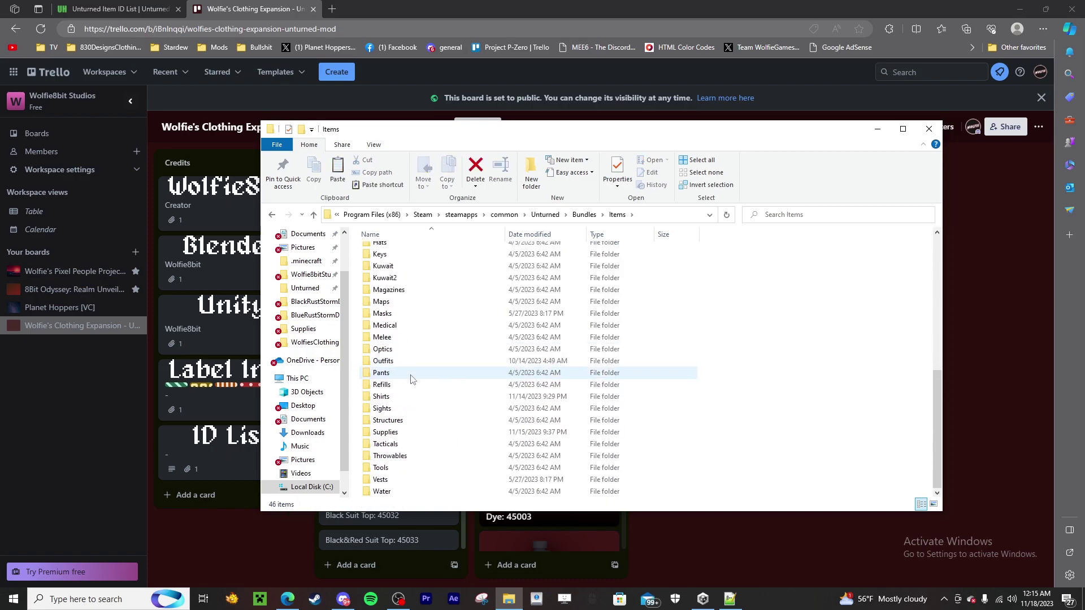
double_click(412, 375)
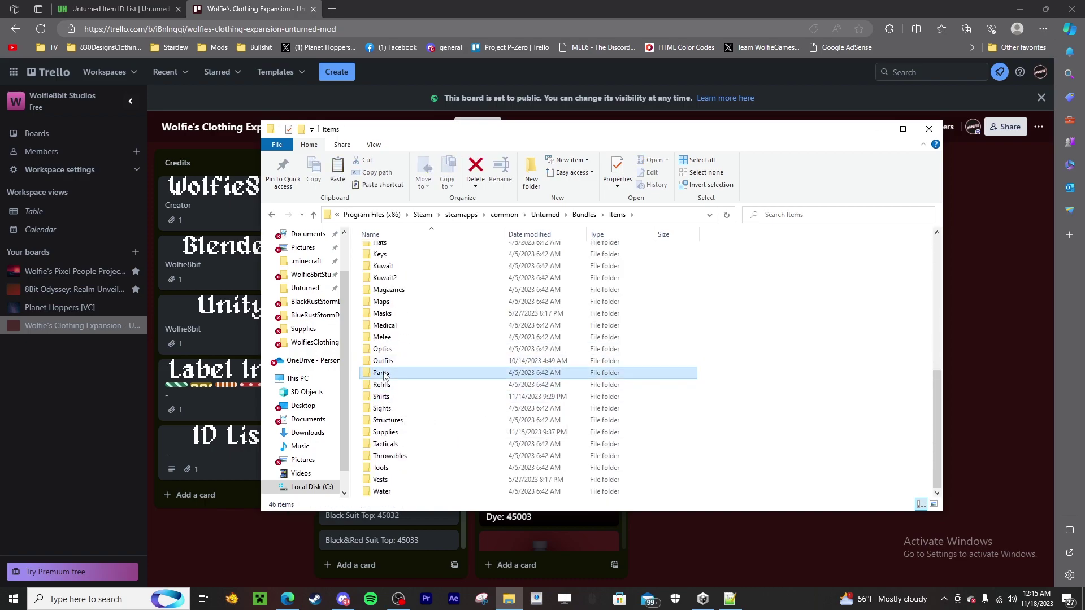
left_click(667, 220)
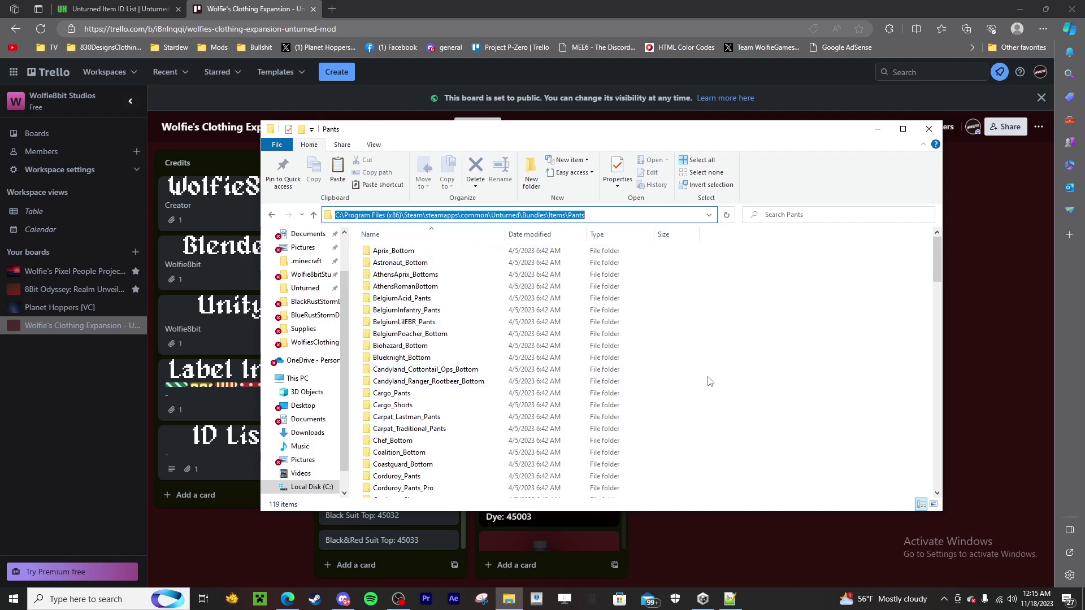
left_click(744, 369)
key("ctrl+v")
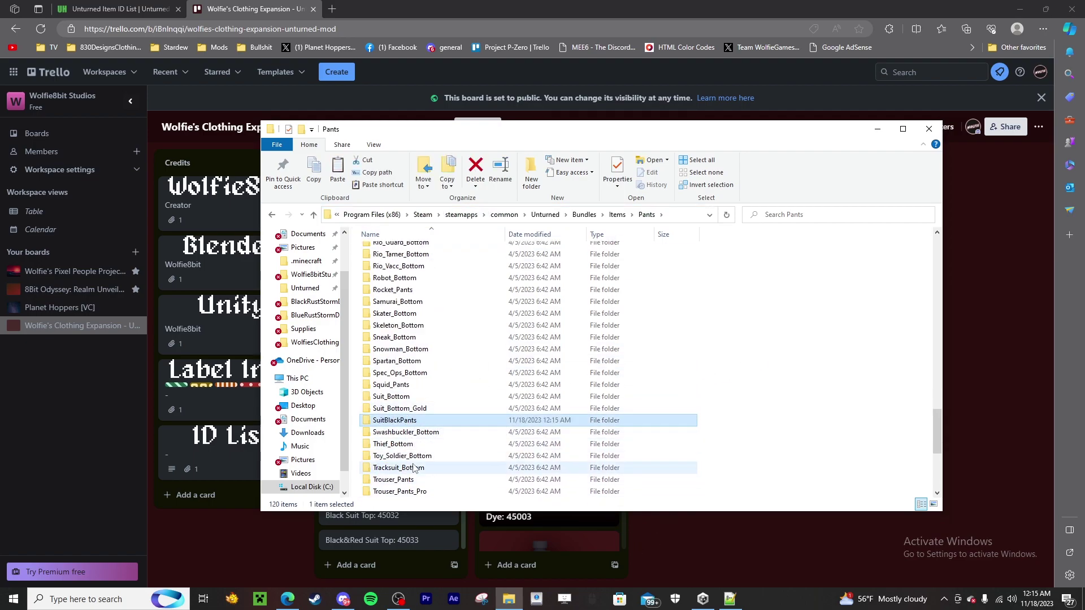
Locate BlackRed_Suit_Top in the mod's Wolfie'sClothingMod\Bundles\Items\Shirts folder
left_click(305, 275)
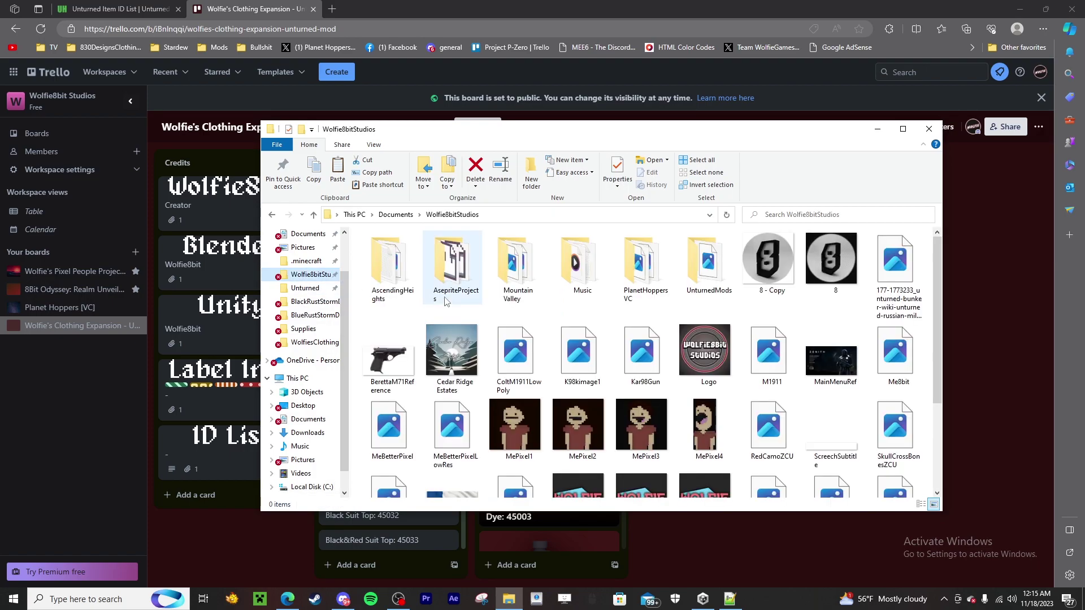
double_click(480, 283)
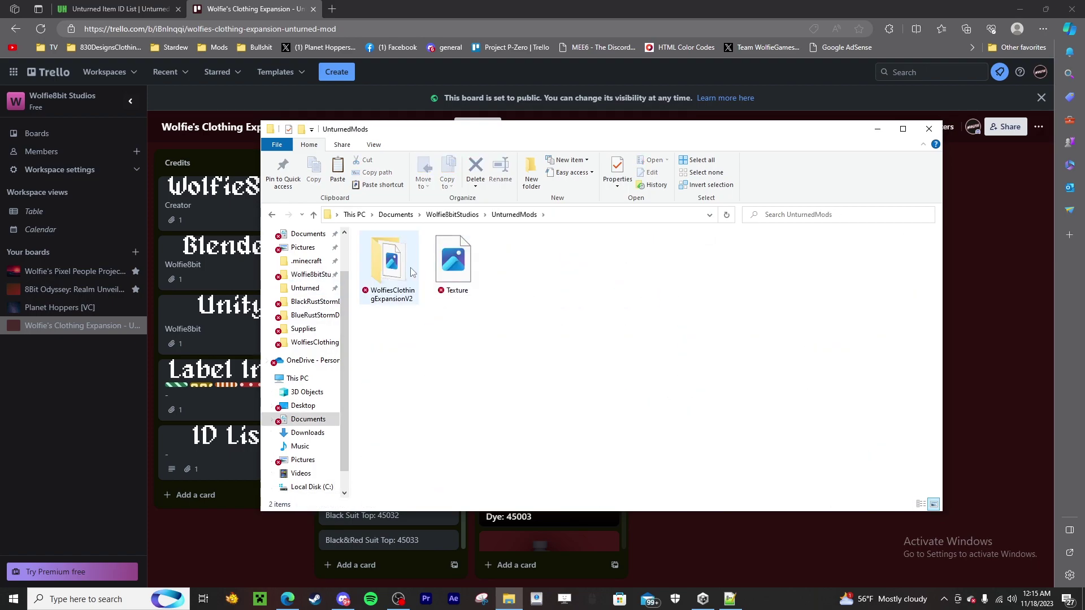
double_click(391, 263)
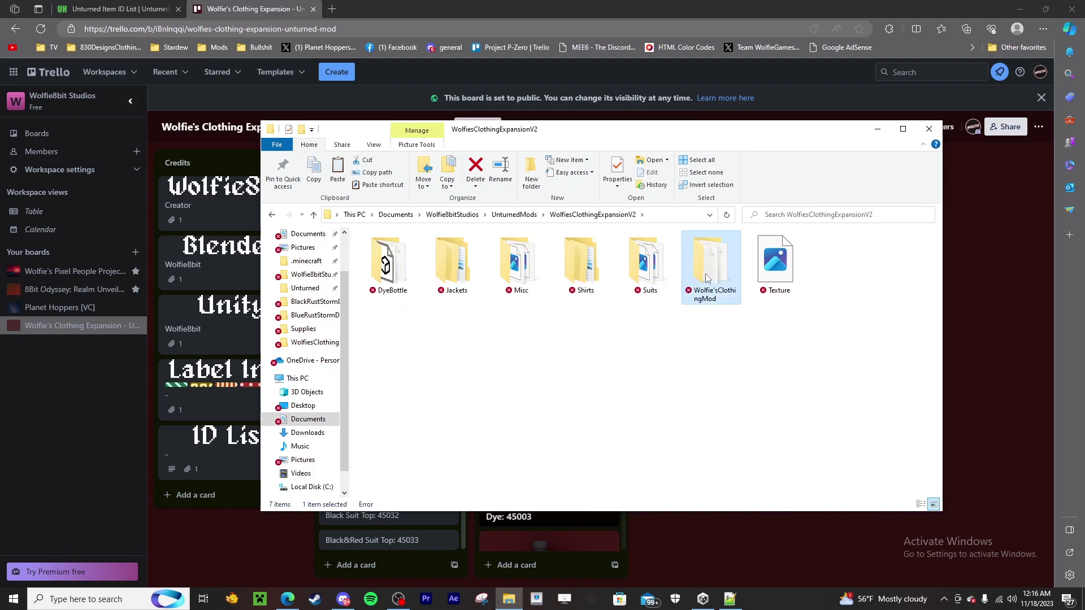
double_click(710, 263)
double_click(382, 250)
double_click(381, 251)
left_click(399, 264)
double_click(399, 263)
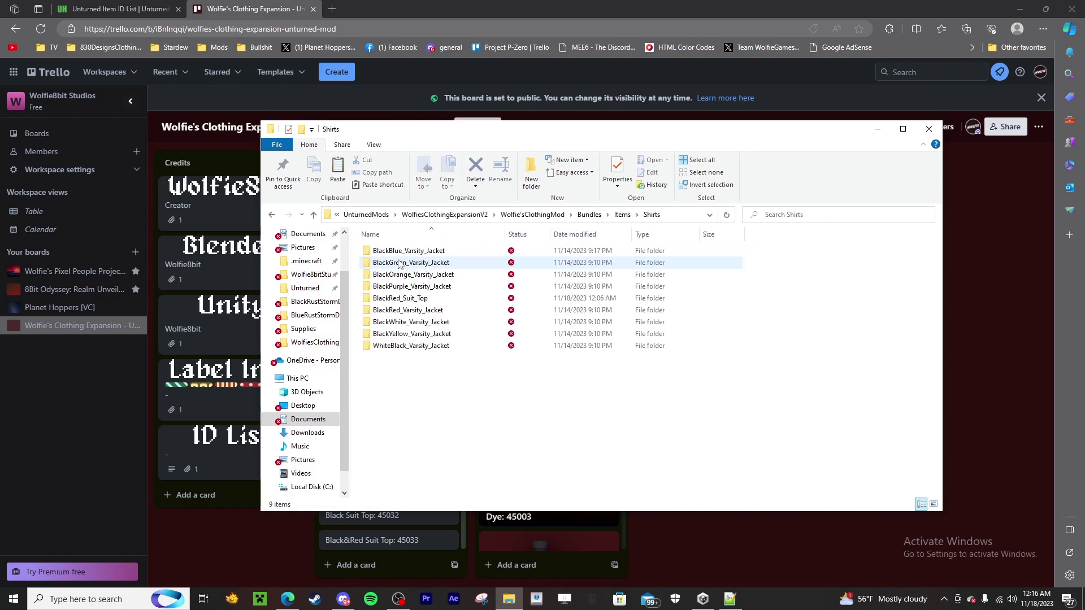
left_click(417, 300)
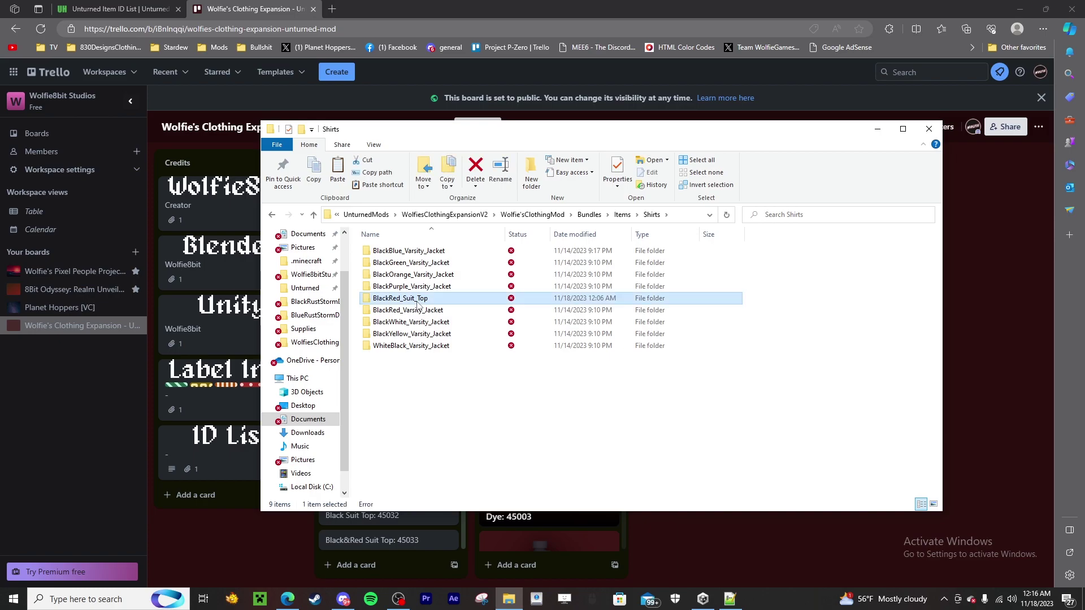
Confirm BlackRed_Suit_Top is in Unturned\Bundles\Items\Shirts (212 items), then close File Explorer
left_click(308, 289)
left_click(438, 262)
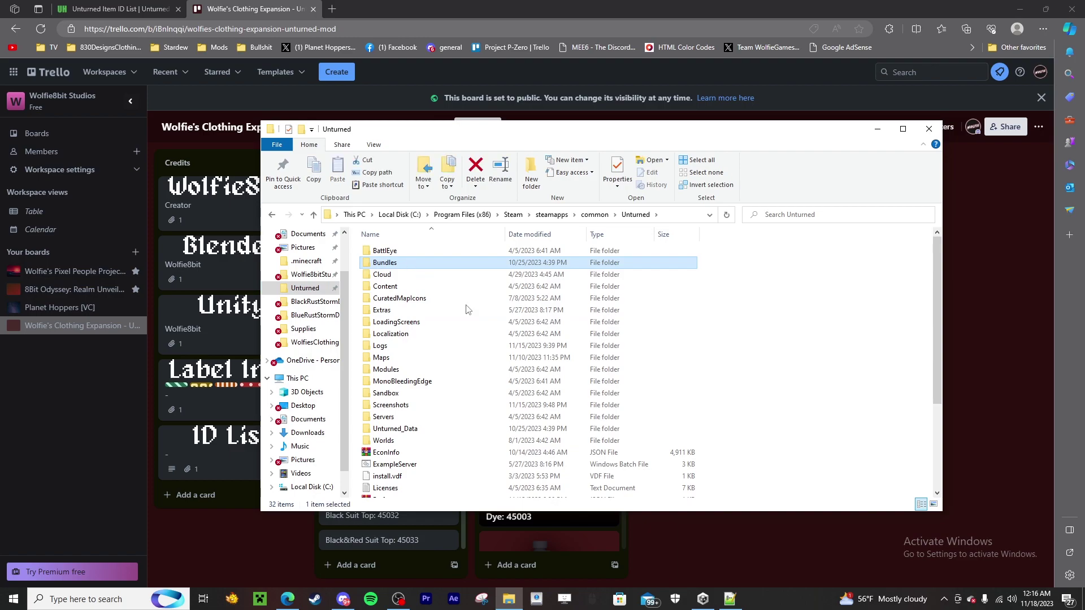
key("Return")
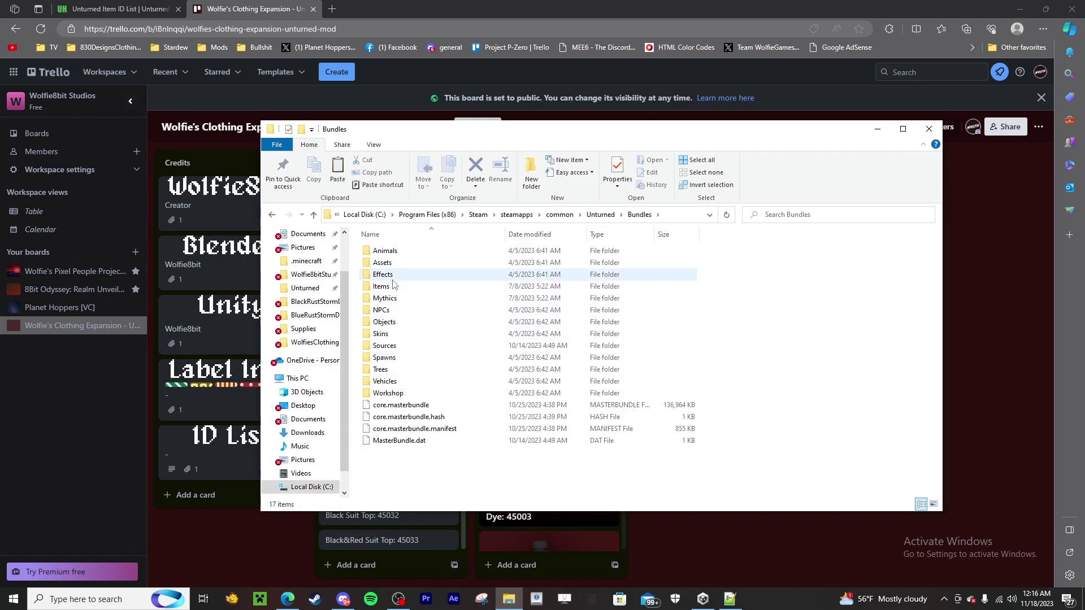
double_click(394, 286)
scroll(394, 406, "down", 8)
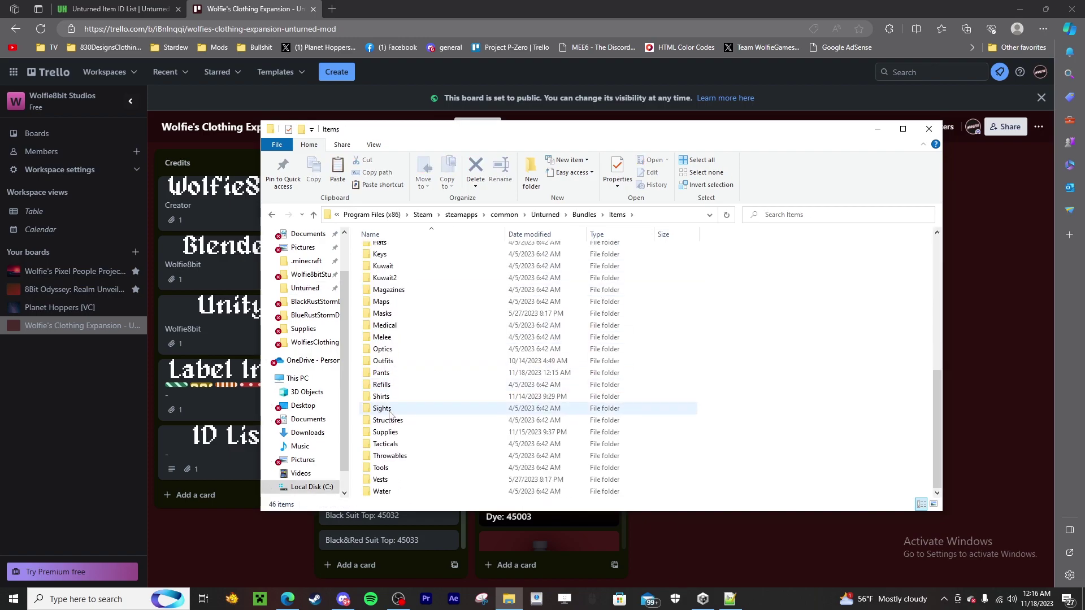
double_click(381, 396)
left_click(675, 218)
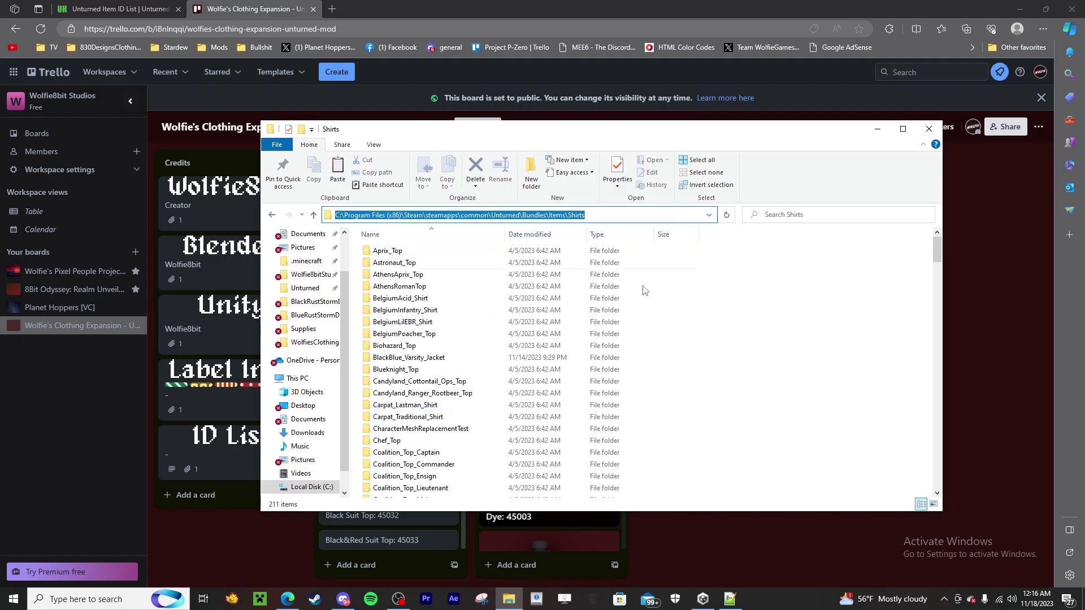
left_click(746, 371)
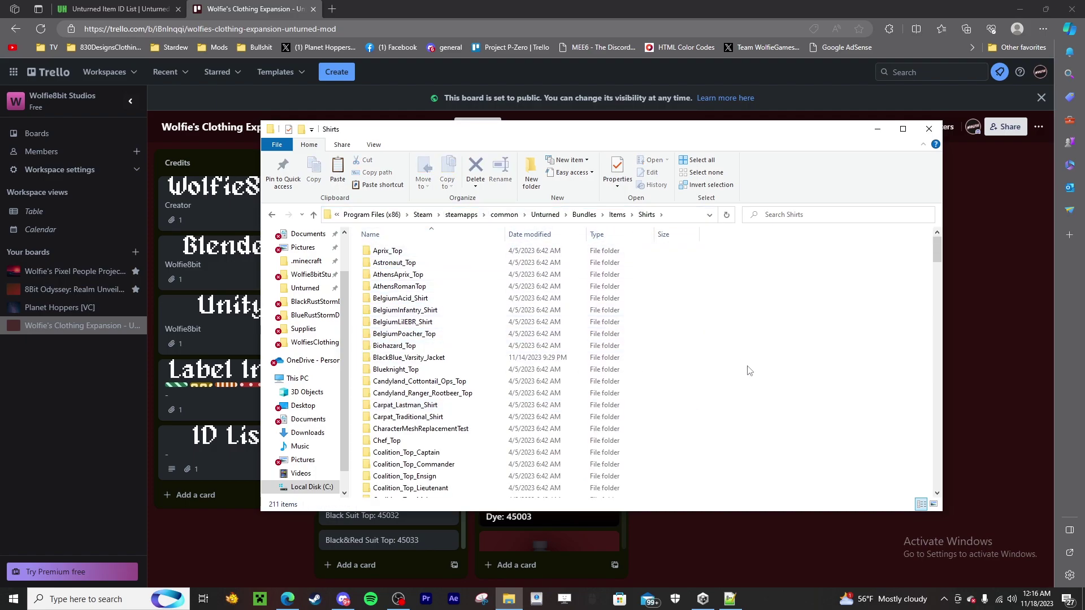
scroll(653, 431, "down", 3)
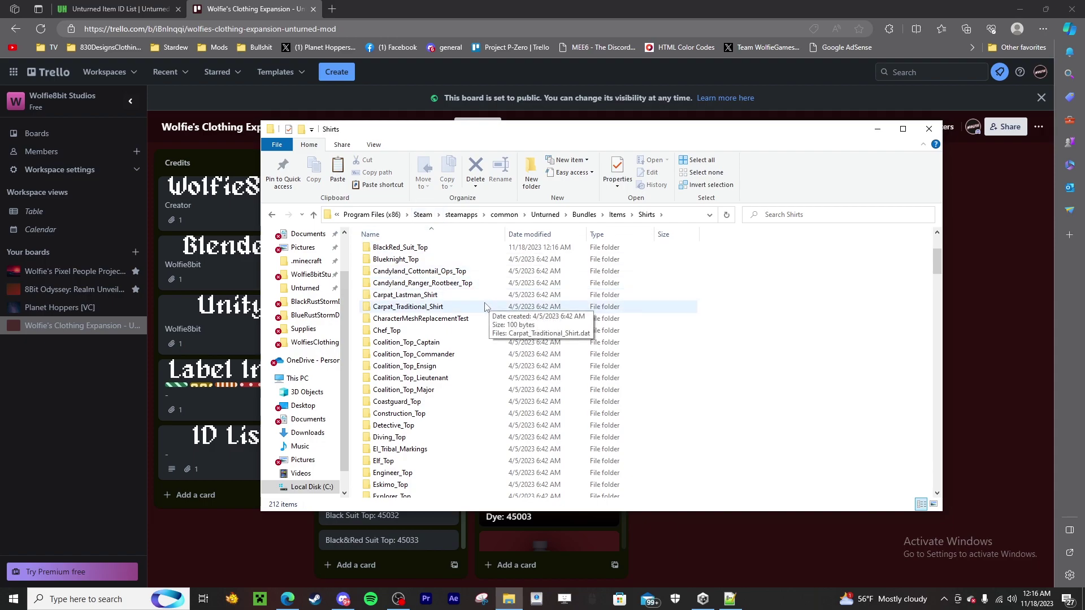
left_click(928, 129)
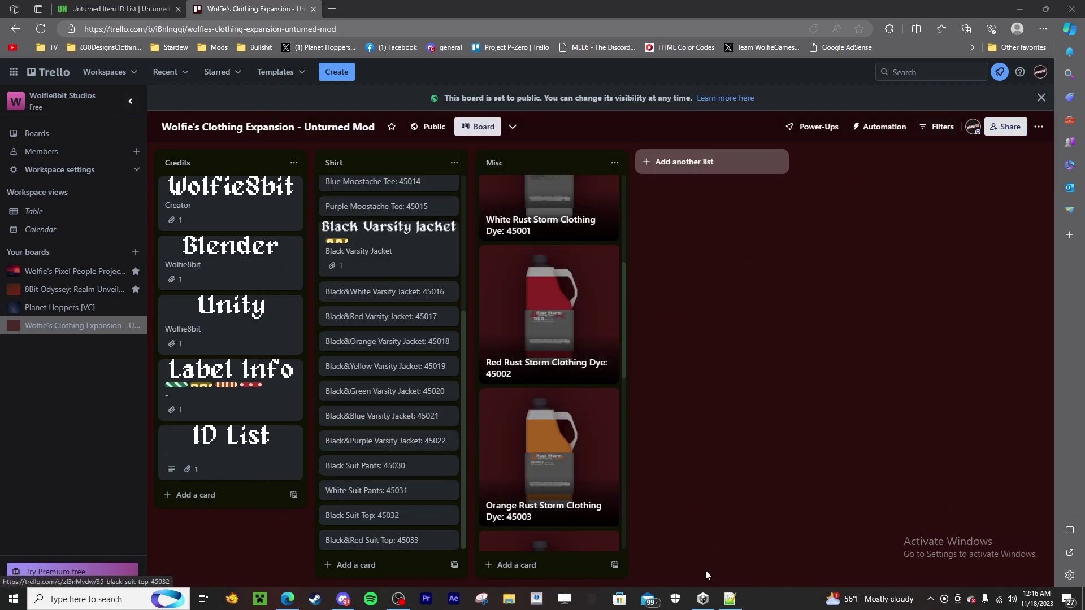
Open the inventory with G and view the Rust Storm Dye Bottle: Black details
mouse_move(703, 599)
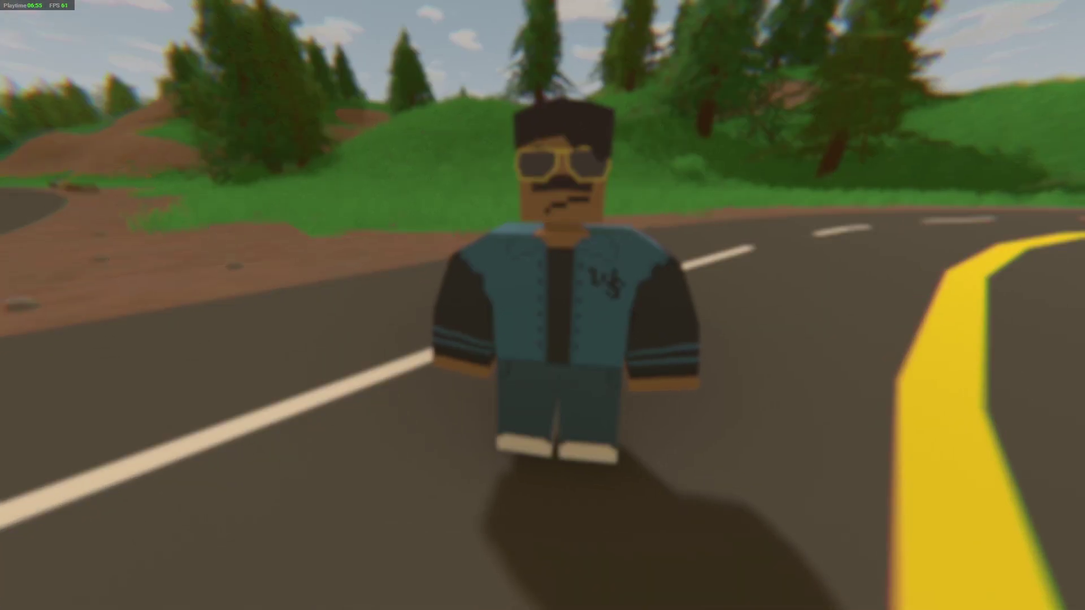
key("g")
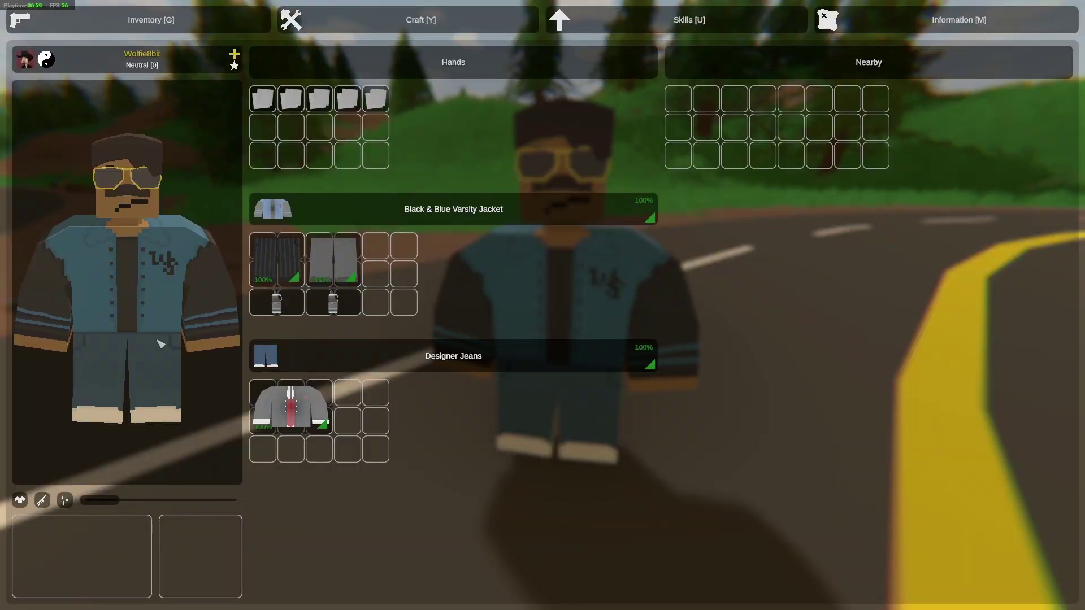
mouse_move(103, 504)
left_mouse_down()
mouse_move(173, 503)
mouse_move(101, 505)
left_mouse_up()
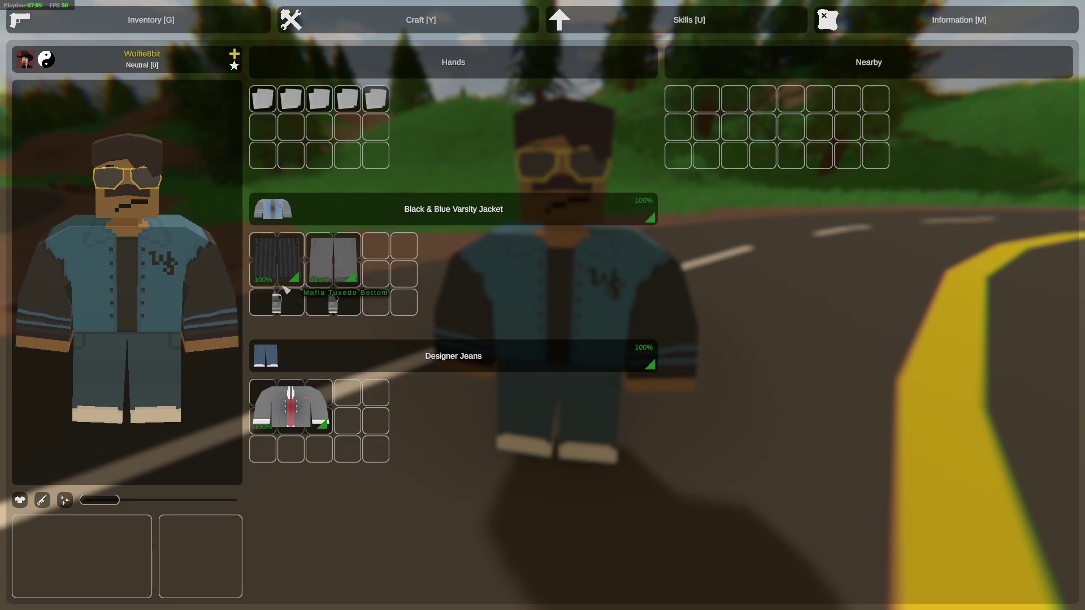
left_click(277, 304)
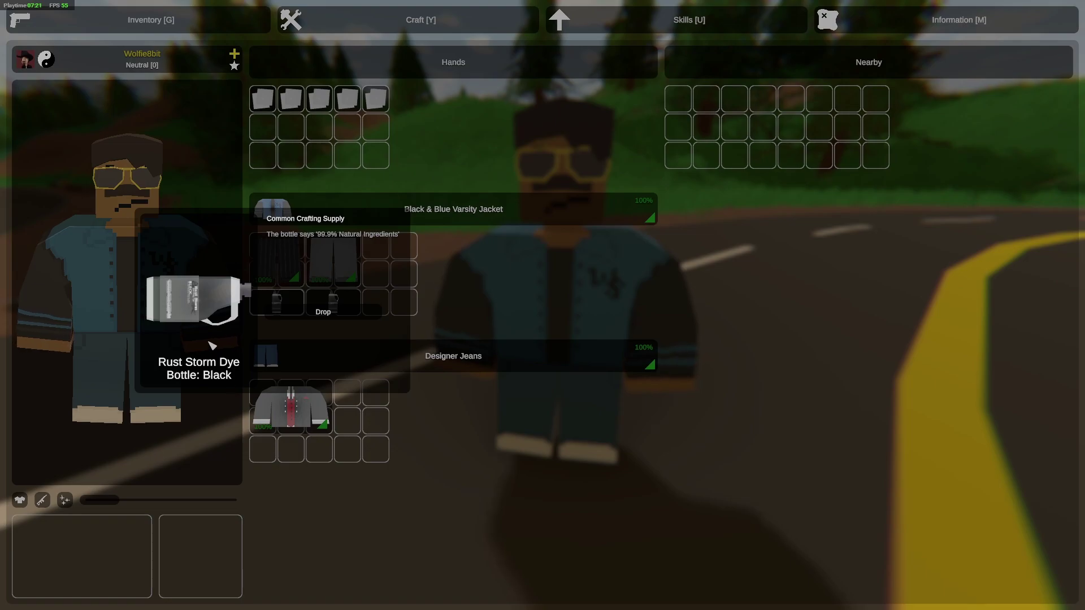
Drop the black dye bottle nearby, look at it, then store it back in the jacket
left_click(229, 460)
left_click_drag(334, 302, 687, 141)
key("g")
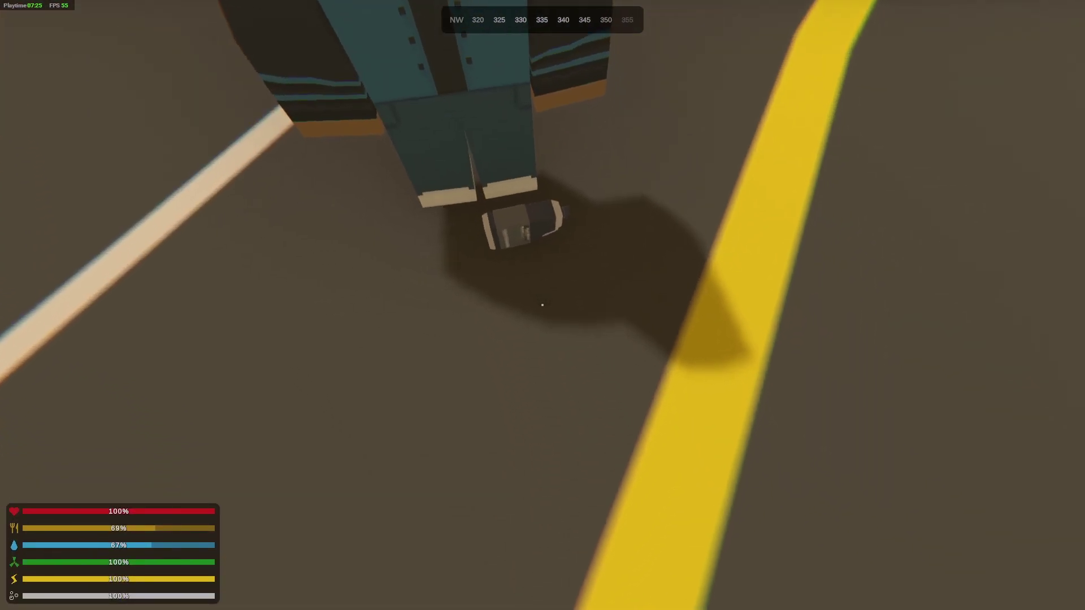
key("c")
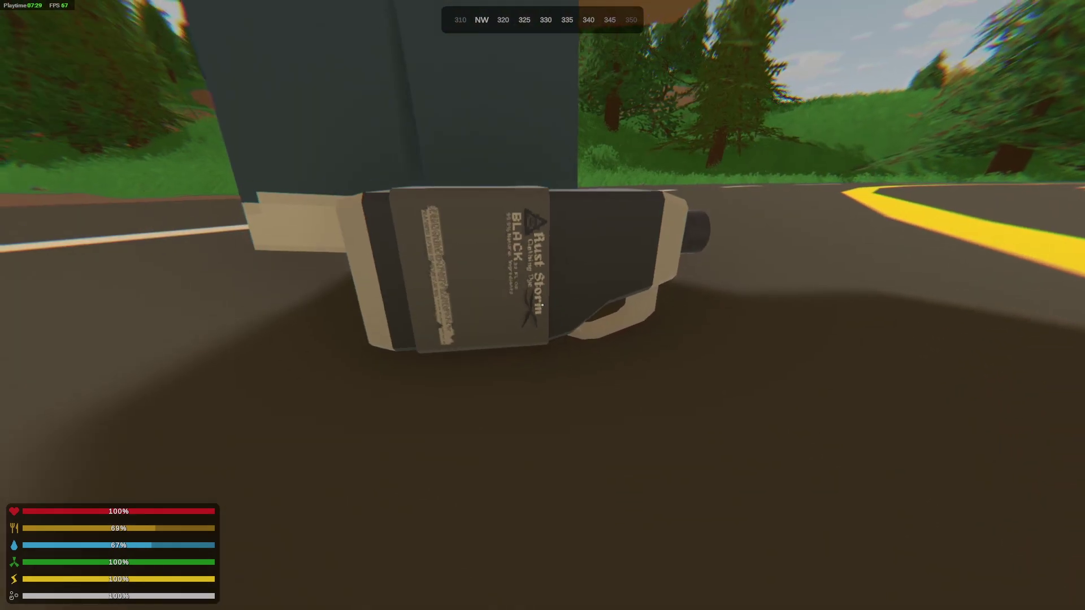
key("g")
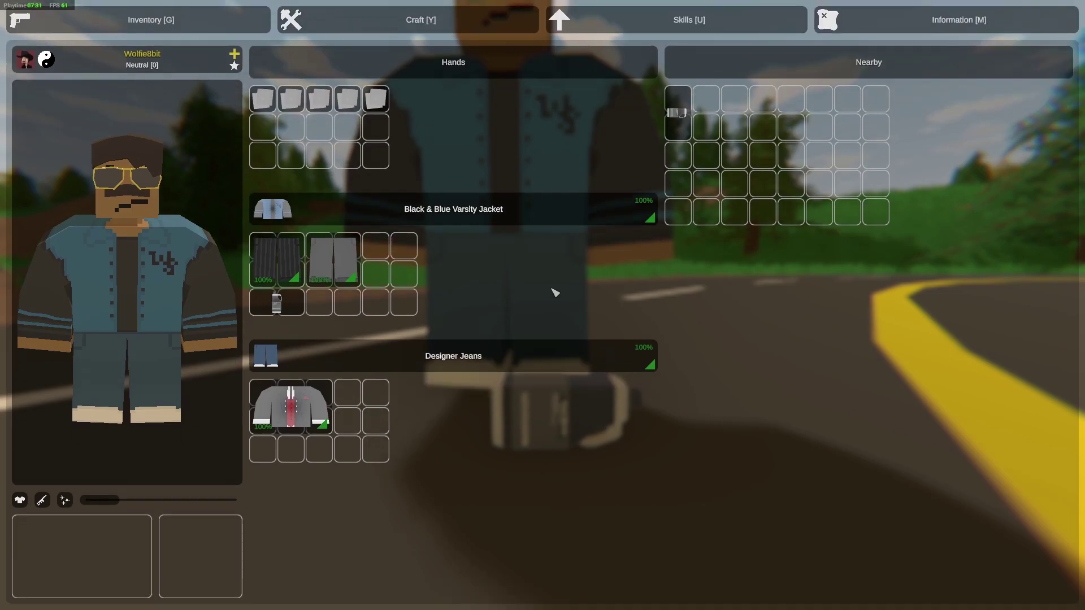
left_click_drag(678, 113, 333, 302)
key("r")
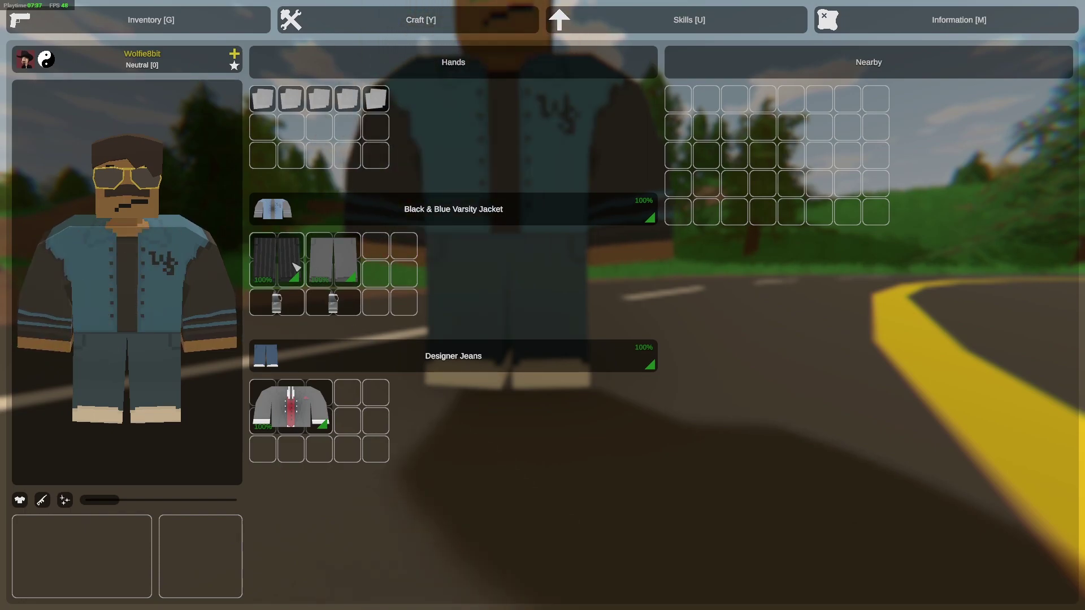
Inspect the Mafia Tuxedo Bottom, Suit Bottom and Black/Red Suit Jacket, then show Apparel blueprints
left_click(295, 267)
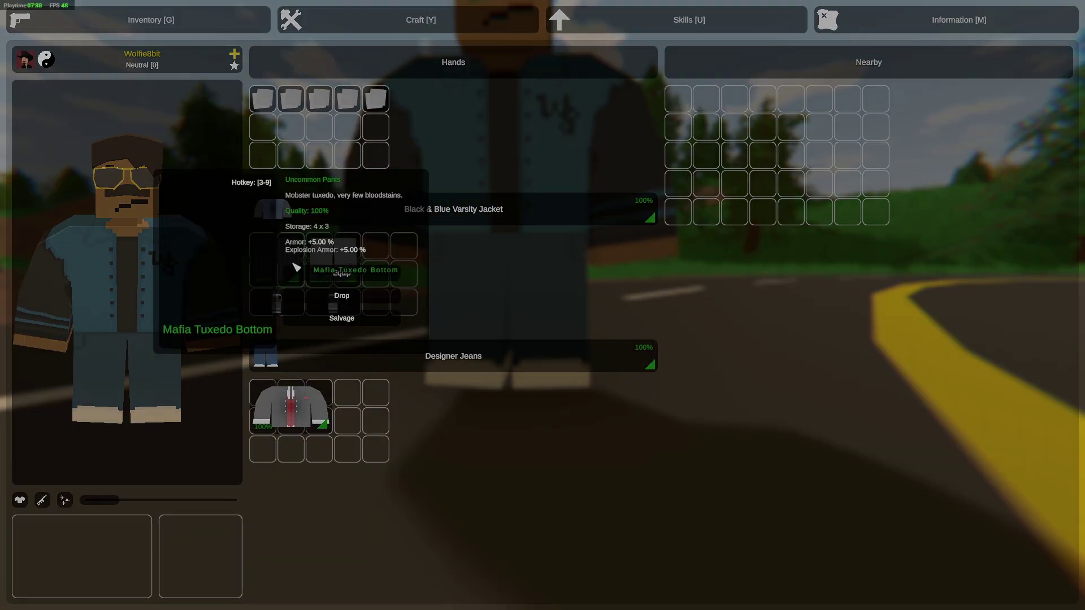
left_click(452, 273)
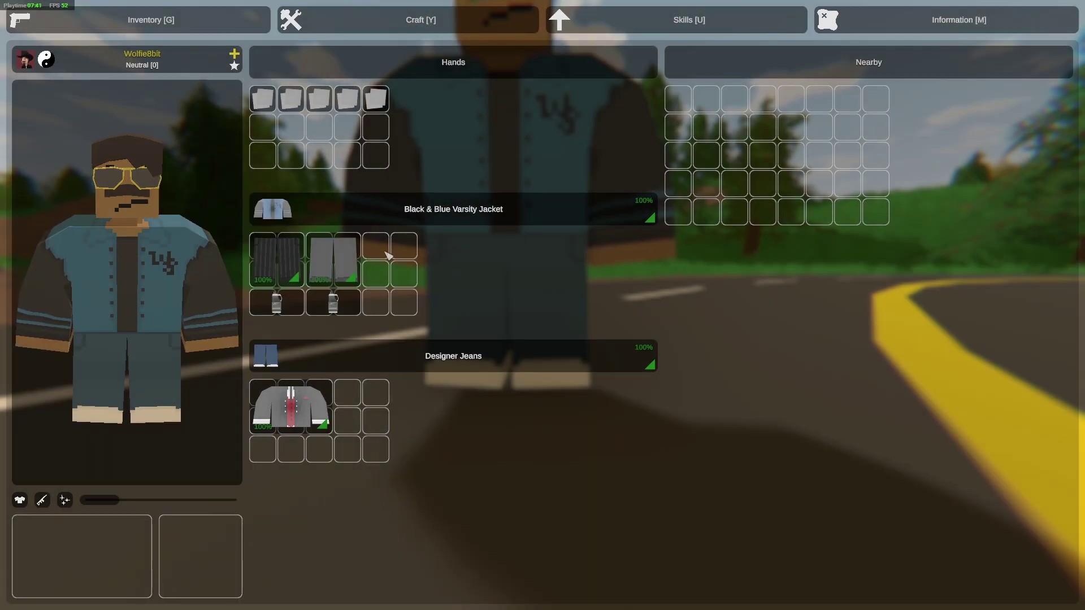
left_click(332, 257)
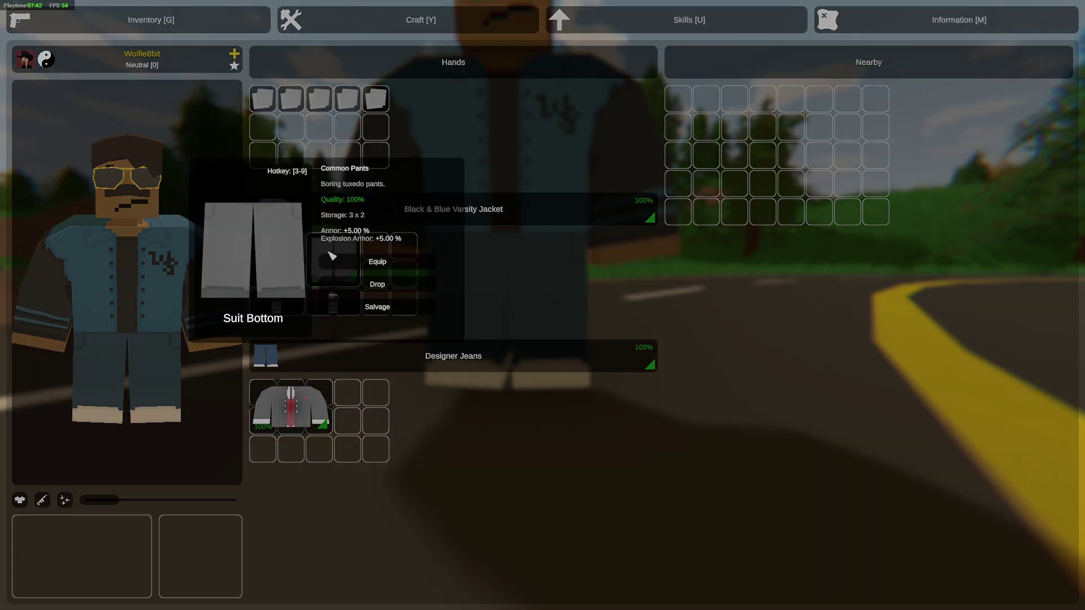
left_click(530, 267)
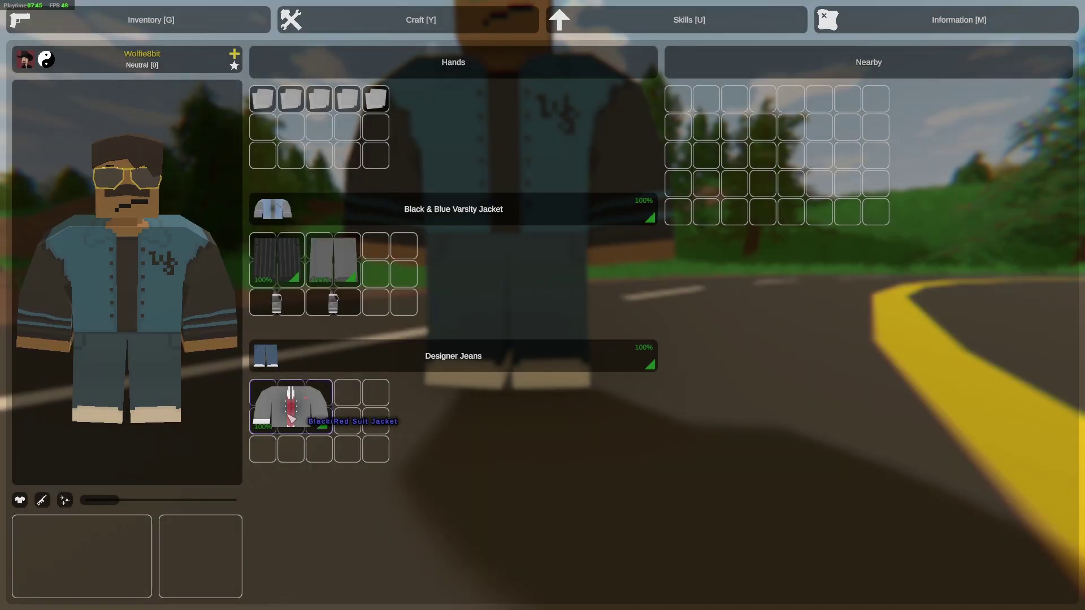
left_click(290, 418)
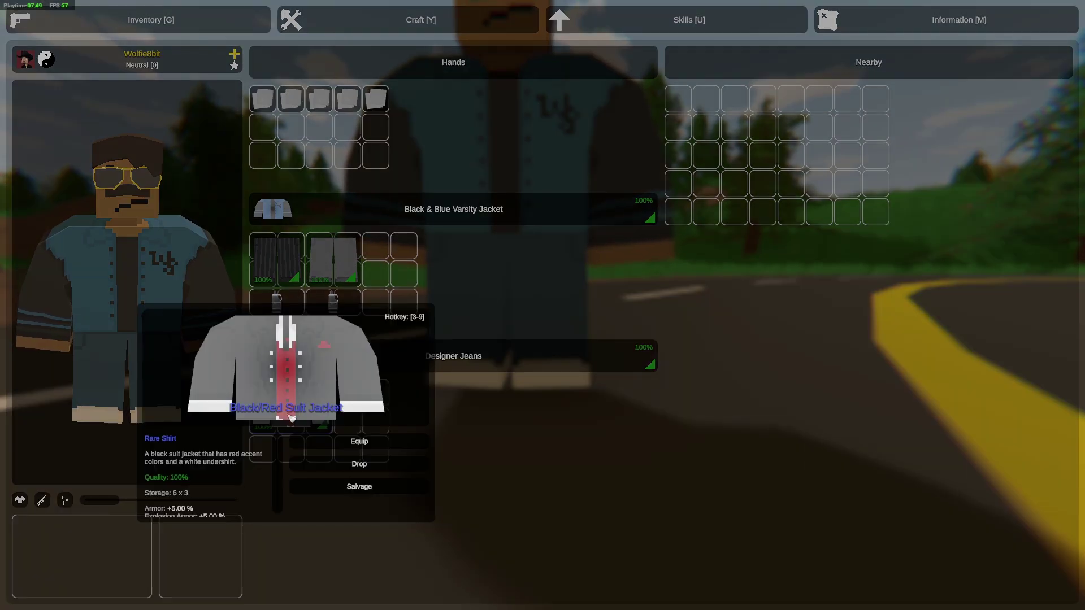
key("Escape")
left_click(421, 20)
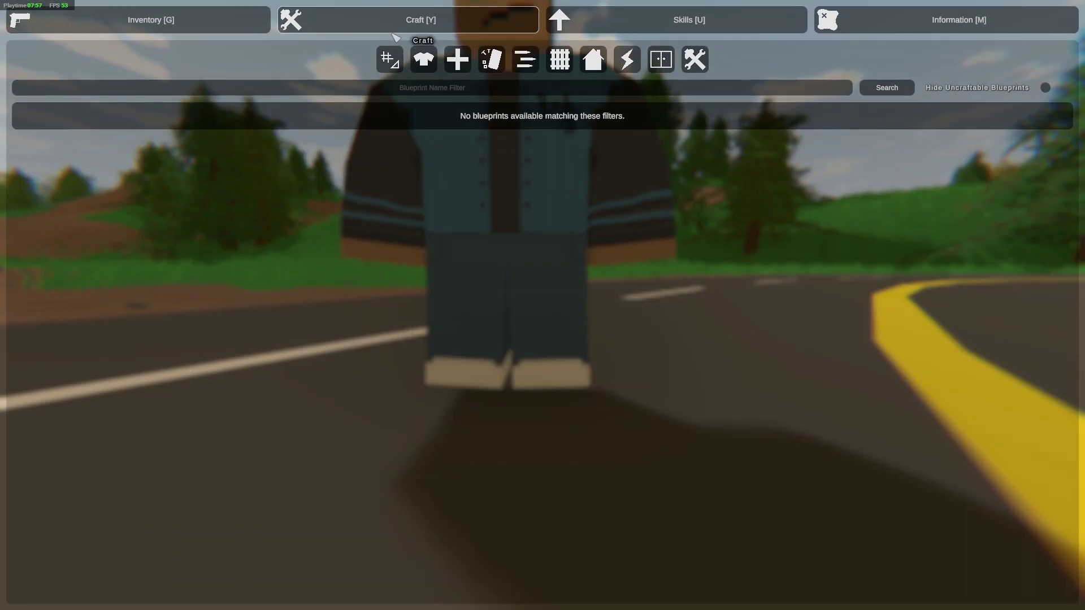
Craft Black Suit Pants from both the Mafia Tuxedo Bottom and Suit Bottom recipes
left_click(423, 59)
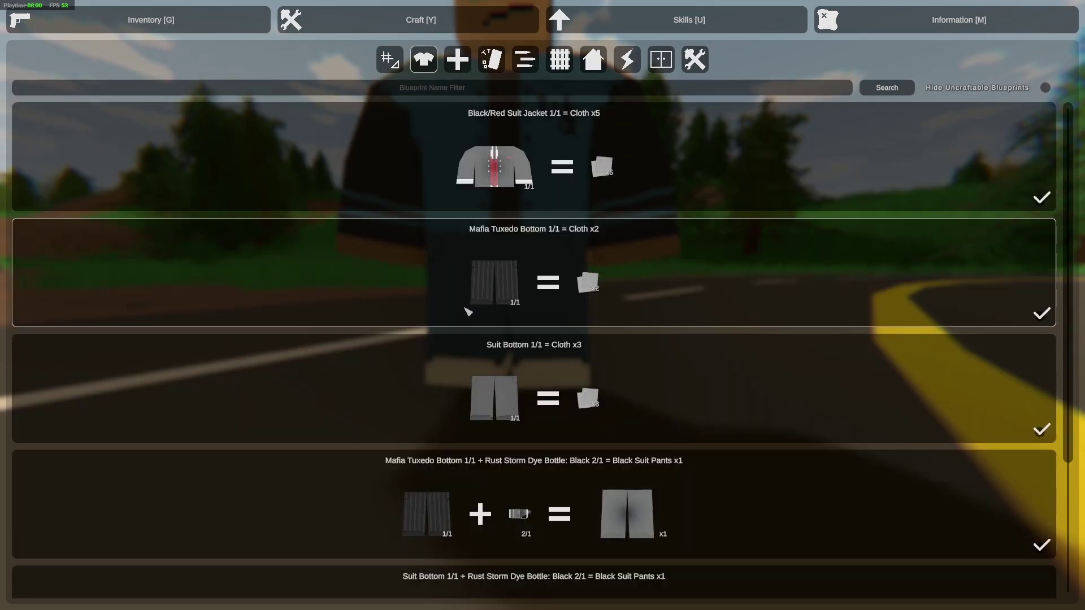
scroll(470, 311, "down", 3)
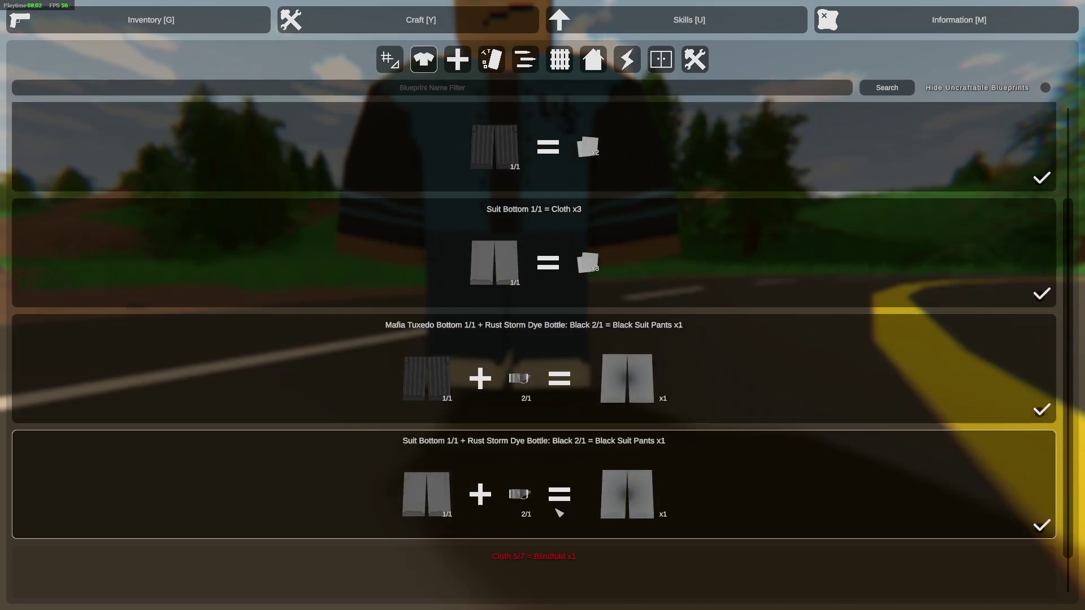
left_click(653, 332)
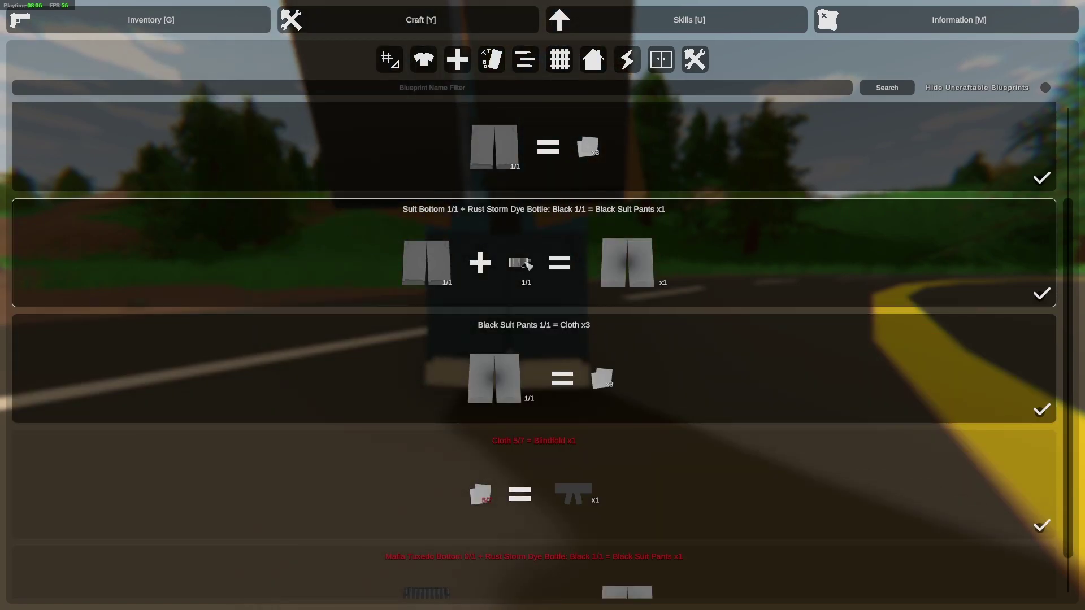
left_click(534, 258)
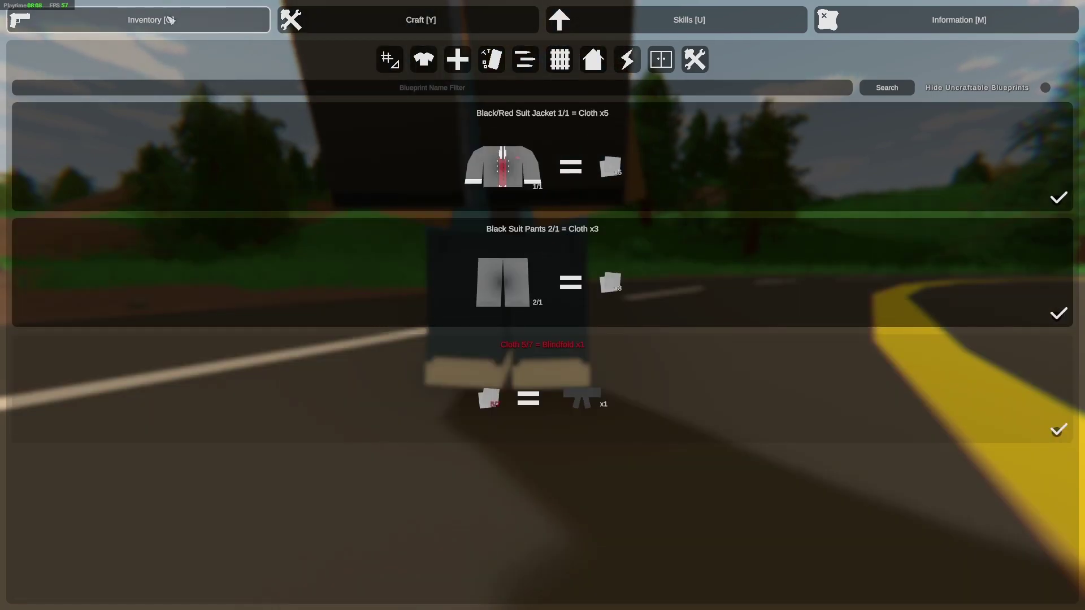
Salvage one pair of Black Suit Pants, then wear the other pair and the Black/Red Suit Jacket
left_click(170, 25)
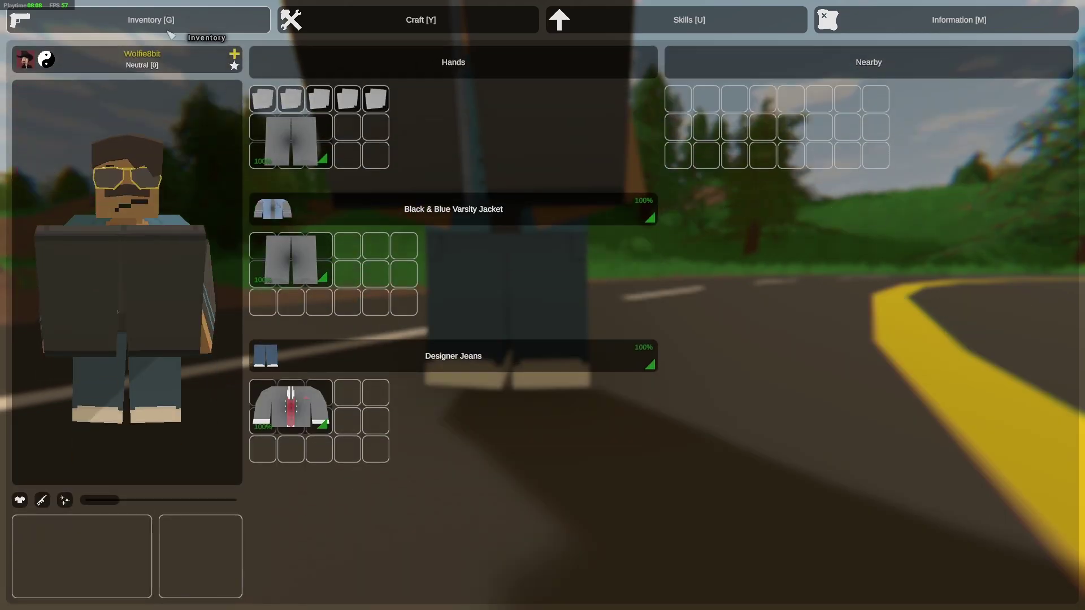
left_click(310, 278)
left_click(389, 348)
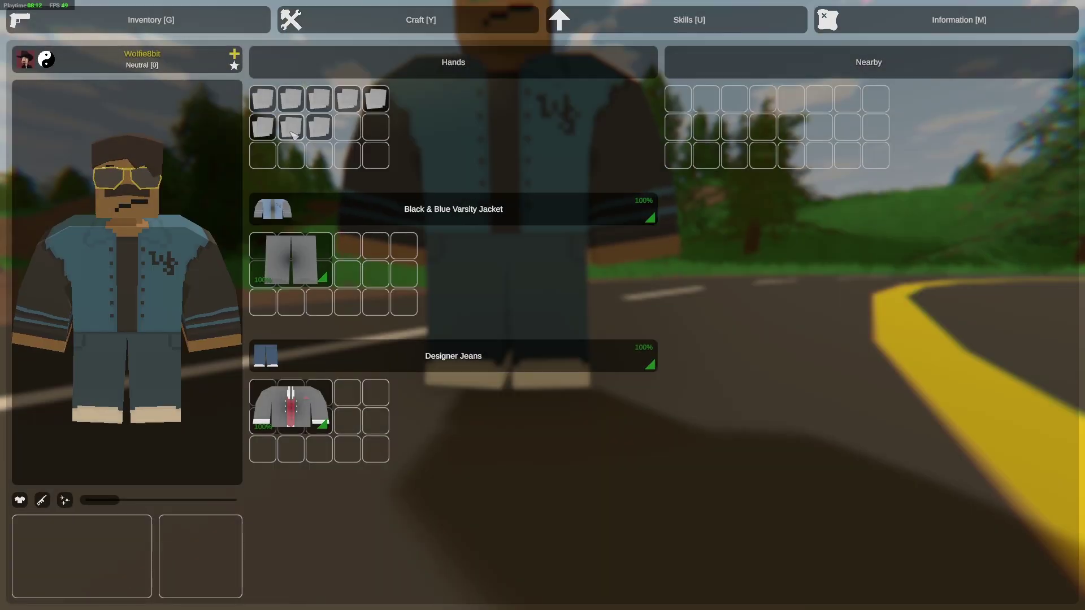
left_click_drag(263, 258, 161, 302)
left_click_drag(290, 406, 226, 328)
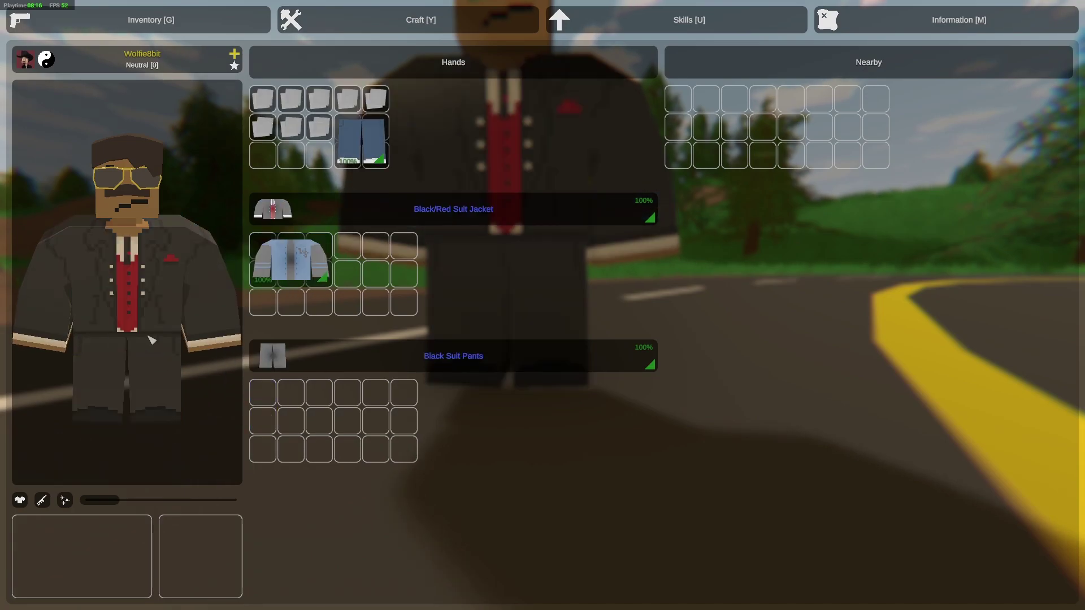
Close the inventory, hide the HUD with Z to show off the suit, then pause
key("g")
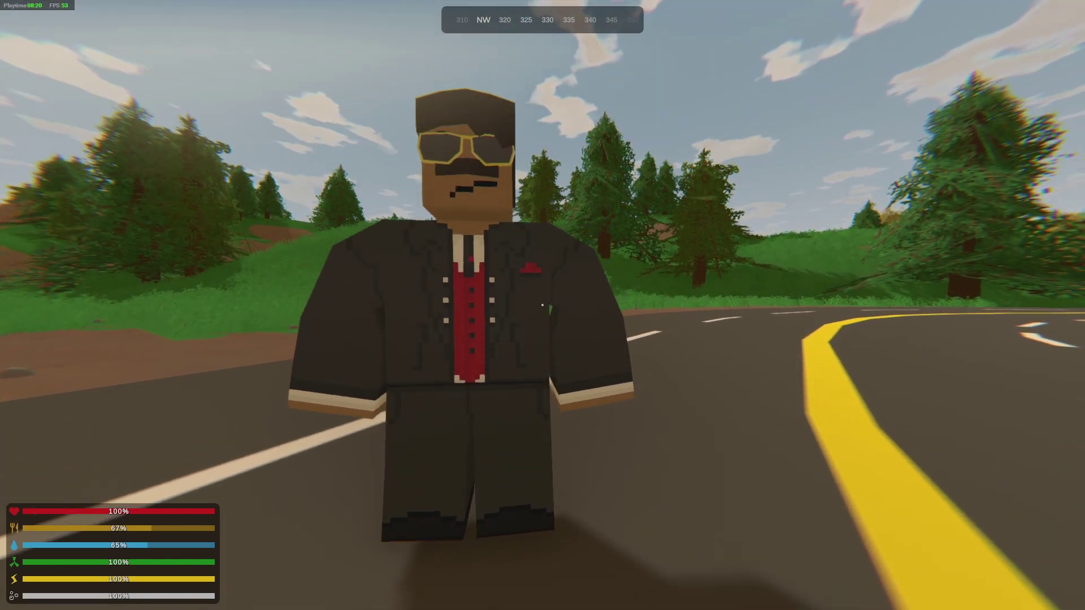
key("z")
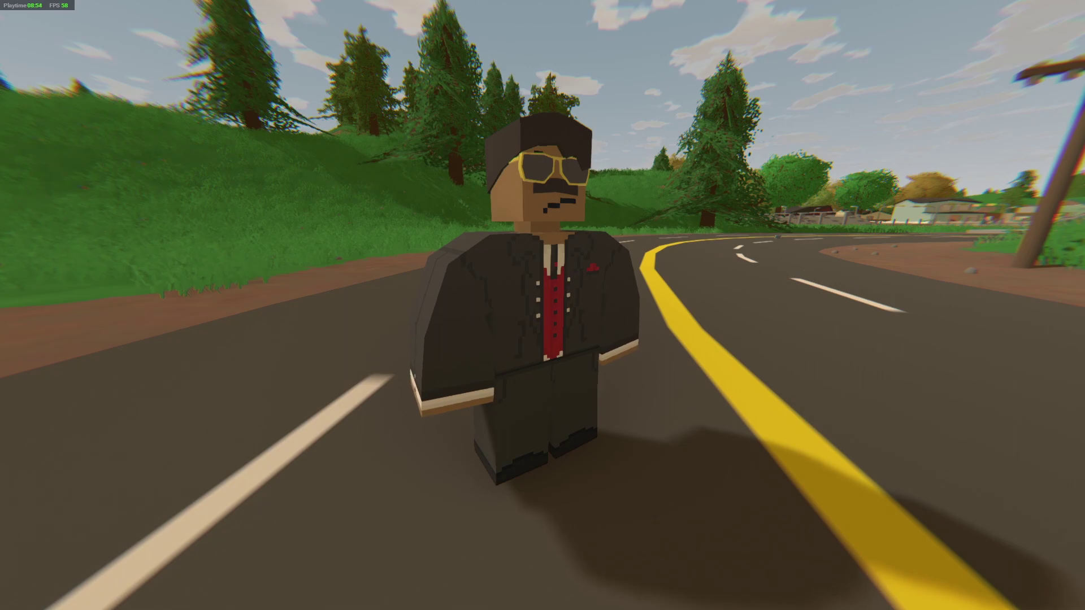
key("Escape")
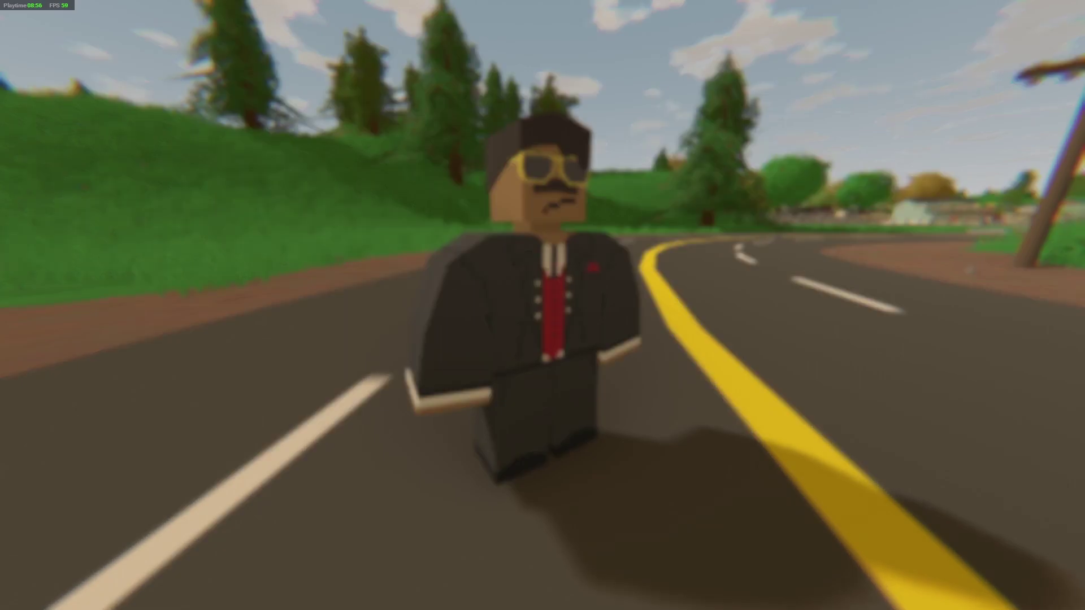